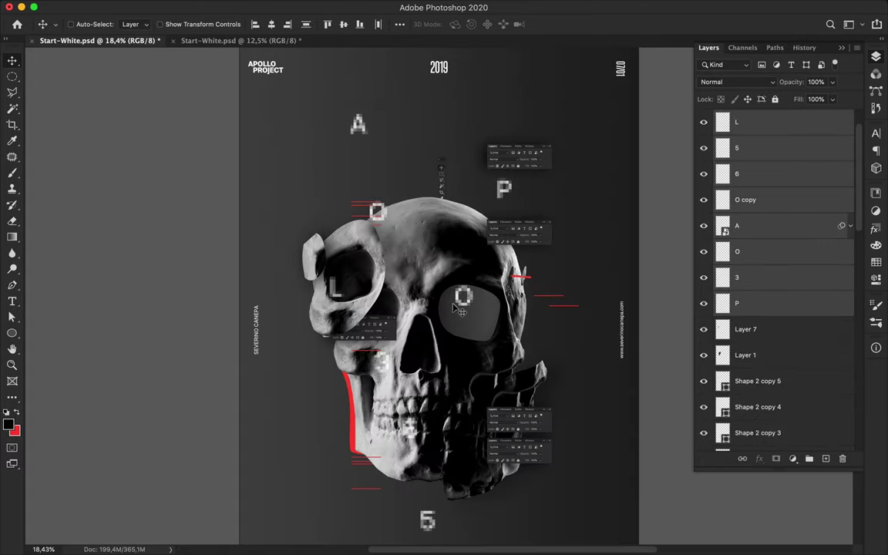
Move the L layer below Layer 7 and shift the A and P letters onto the skull top.
{"action": "scroll", "coordinate": [461, 308], "scroll_direction": "down", "scroll_amount": 3}
{"action": "left_click_drag", "start_coordinate": [316, 205], "coordinate": [330, 237]}
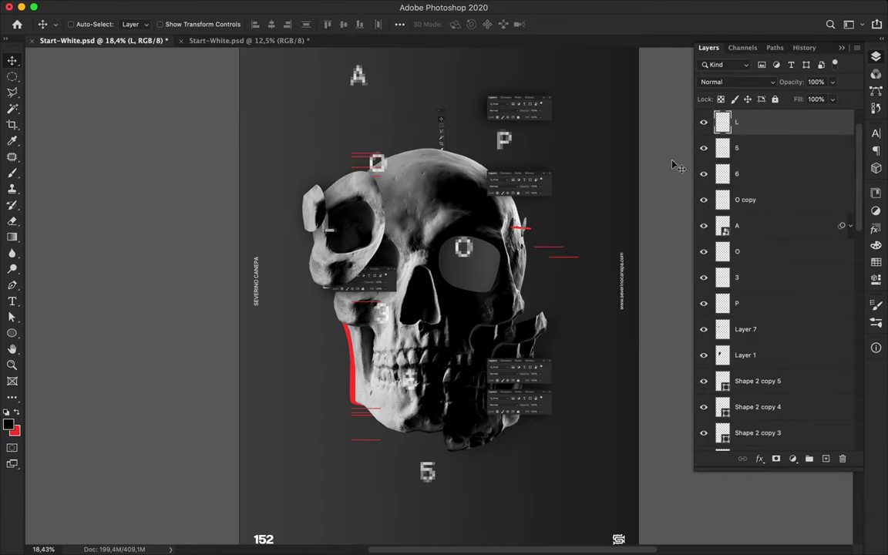
{"action": "left_click_drag", "start_coordinate": [763, 124], "coordinate": [770, 322]}
{"action": "left_click", "coordinate": [393, 171]}
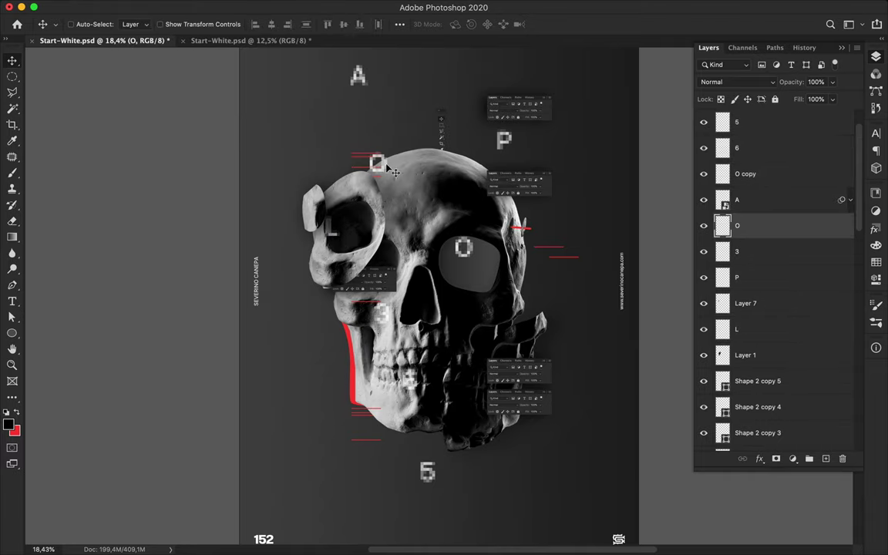
{"action": "left_click_drag", "start_coordinate": [363, 77], "coordinate": [380, 110]}
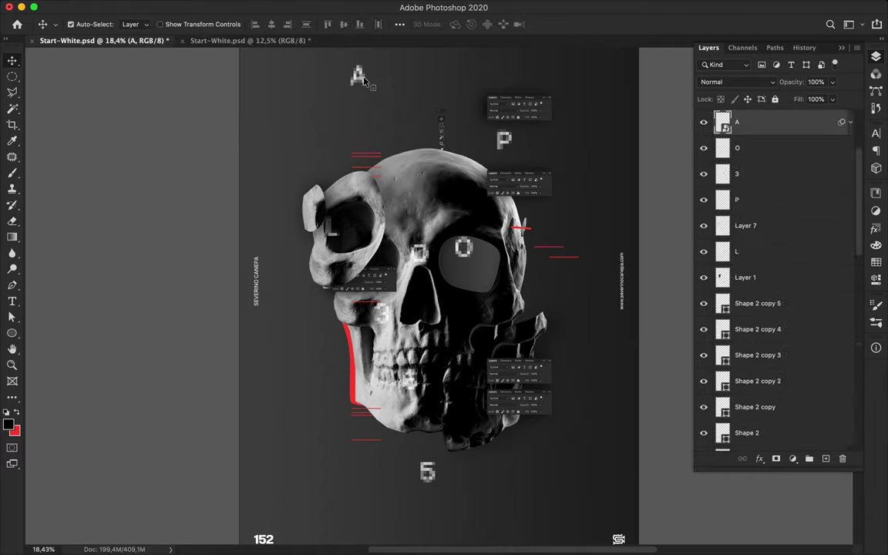
{"action": "left_click_drag", "start_coordinate": [503, 142], "coordinate": [458, 156]}
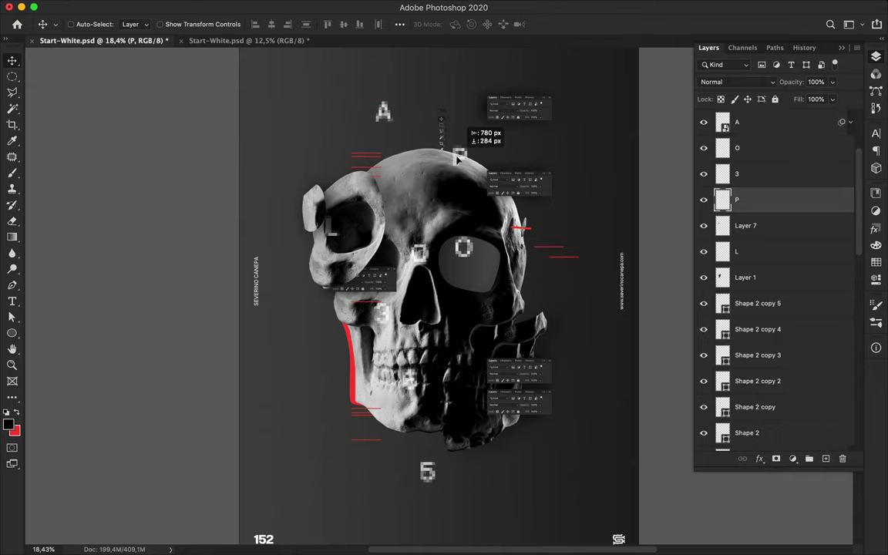
Duplicate the O letter up-left, lower the copy in the stack, and move the O down to the jaw.
{"action": "left_click_drag", "start_coordinate": [472, 248], "coordinate": [395, 190]}
{"action": "left_click_drag", "start_coordinate": [763, 122], "coordinate": [758, 381]}
{"action": "left_click", "coordinate": [423, 254], "text": "ctrl"}
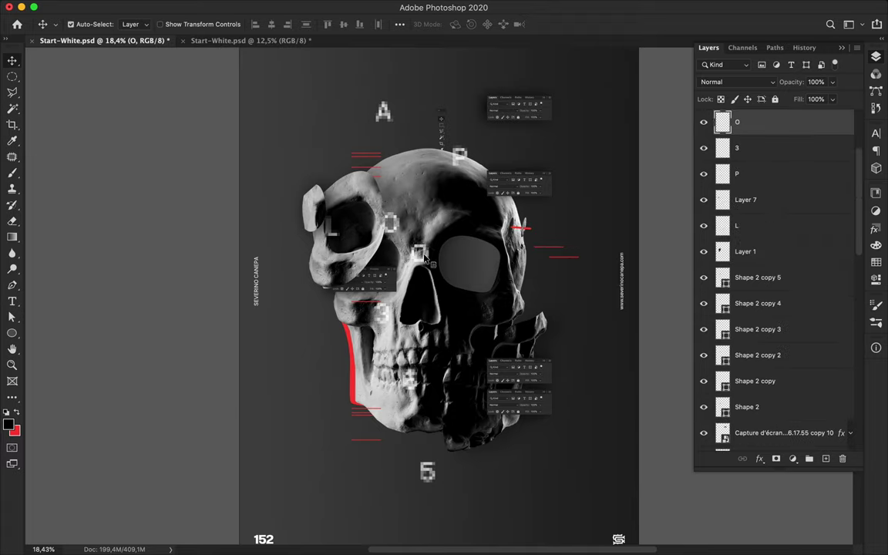
{"action": "left_click", "coordinate": [400, 231]}
{"action": "left_click_drag", "start_coordinate": [393, 208], "coordinate": [399, 415]}
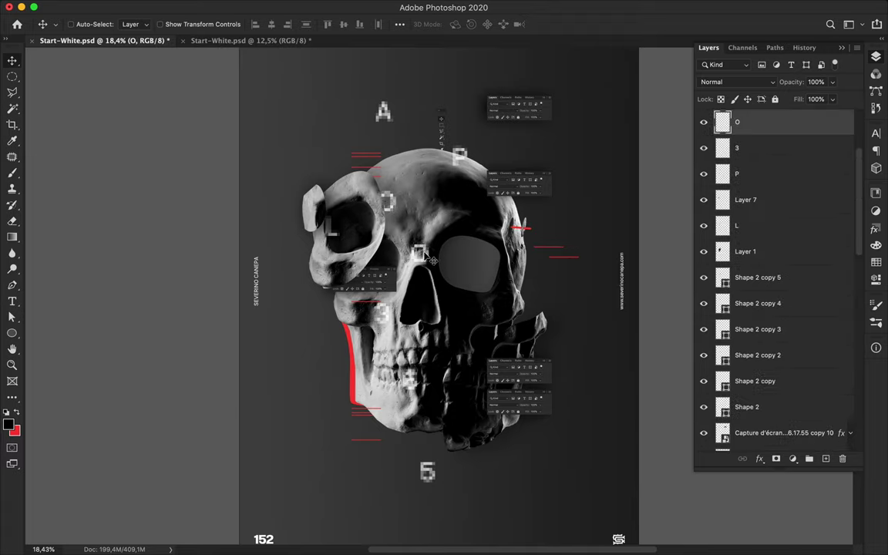
Duplicate the L letter onto the nose area and select the 3, 6 and 5 letter layers.
{"action": "left_click_drag", "start_coordinate": [312, 220], "coordinate": [426, 298], "text": "alt"}
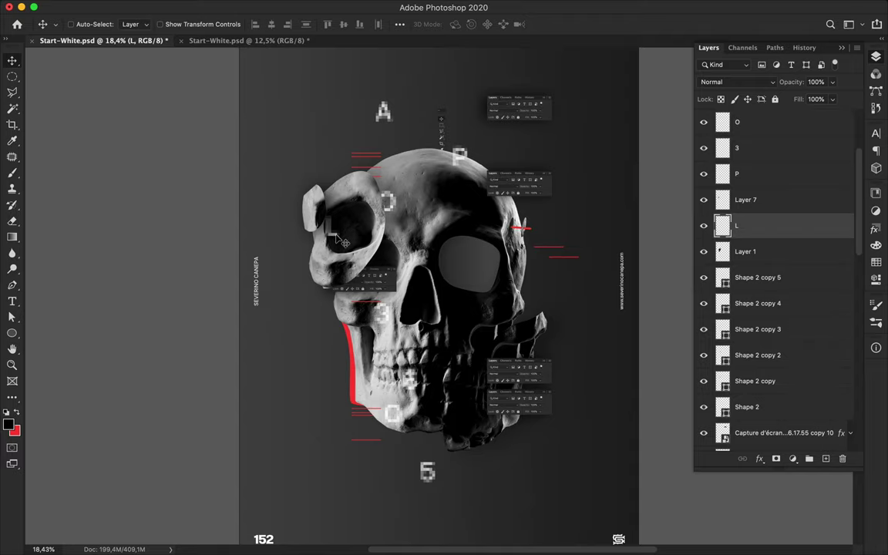
{"action": "left_click", "coordinate": [388, 319]}
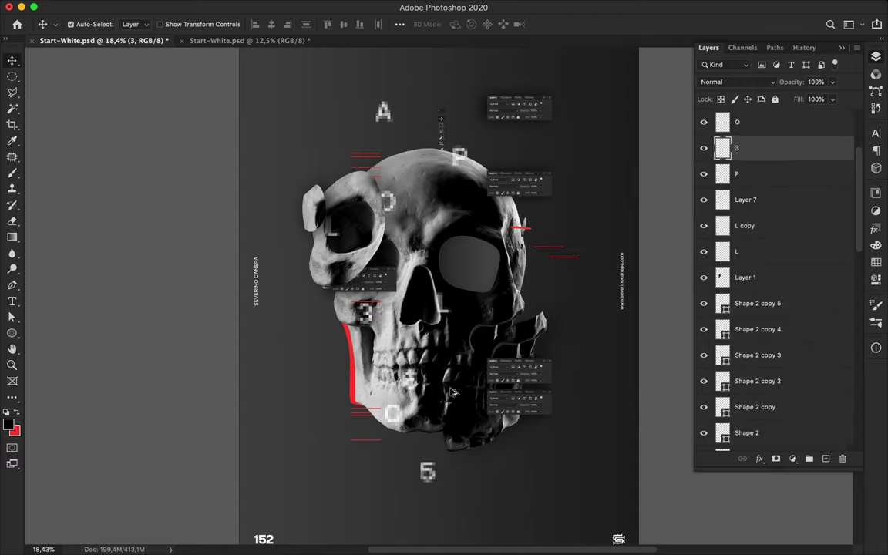
{"action": "left_click", "coordinate": [420, 392]}
{"action": "scroll", "coordinate": [775, 231], "scroll_direction": "down", "scroll_amount": 5}
{"action": "scroll", "coordinate": [773, 347], "scroll_direction": "down", "scroll_amount": 5}
{"action": "left_click", "coordinate": [428, 471]}
{"action": "scroll", "coordinate": [440, 247], "scroll_direction": "up", "scroll_amount": 5}
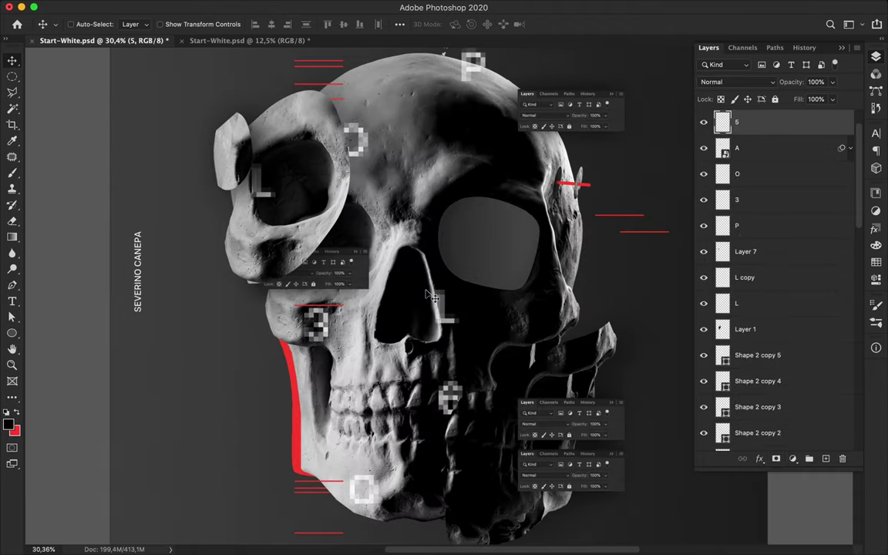
{"action": "scroll", "coordinate": [437, 254], "scroll_direction": "down", "scroll_amount": 3}
{"action": "scroll", "coordinate": [438, 254], "scroll_direction": "down", "scroll_amount": 2}
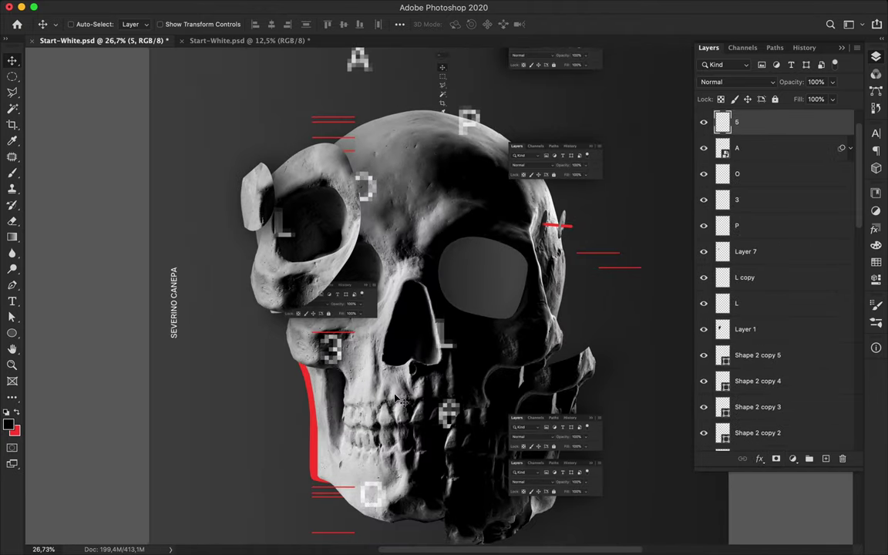
Pen-draw a closed curved crescent shape around the left eye piece.
{"action": "key", "text": "p"}
{"action": "left_click", "coordinate": [89, 24]}
{"action": "left_click", "coordinate": [81, 11]}
{"action": "left_click", "coordinate": [325, 151]}
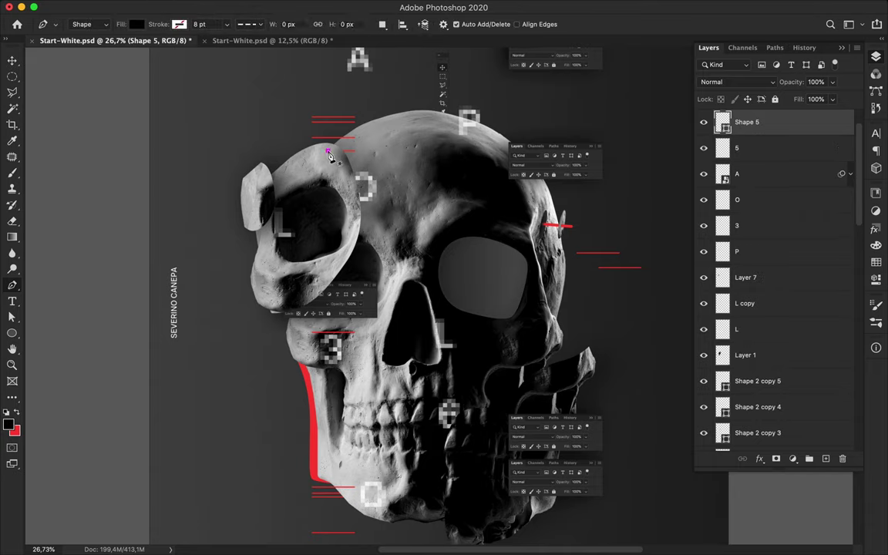
{"action": "left_click_drag", "start_coordinate": [383, 188], "coordinate": [384, 212]}
{"action": "left_click_drag", "start_coordinate": [362, 282], "coordinate": [344, 296]}
{"action": "left_click_drag", "start_coordinate": [267, 324], "coordinate": [256, 307]}
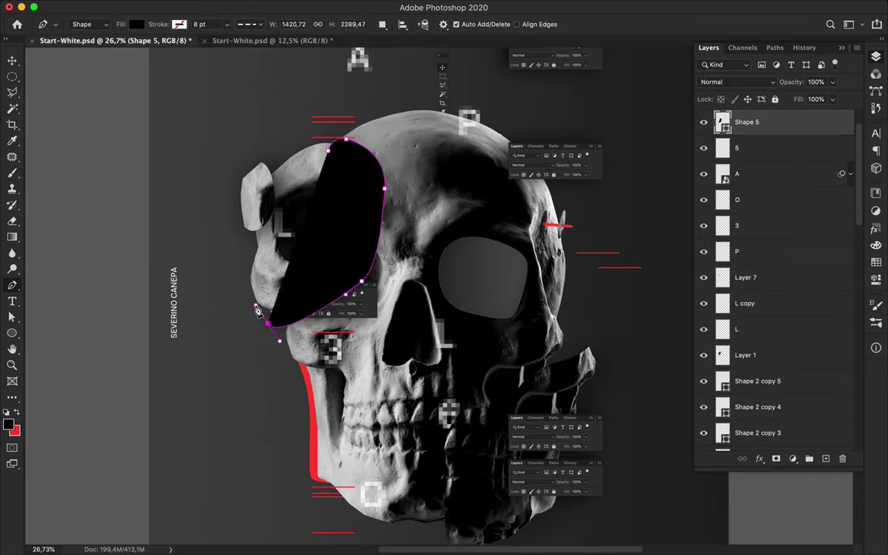
{"action": "left_click", "coordinate": [327, 151]}
Fill the crescent red and move Shape 5 behind the skull piece in the layer stack.
{"action": "left_click", "coordinate": [136, 24]}
{"action": "left_click", "coordinate": [59, 79]}
{"action": "key", "text": "v"}
{"action": "mouse_move", "coordinate": [746, 123]}
{"action": "left_mouse_down"}
{"action": "mouse_move", "coordinate": [773, 347]}
{"action": "mouse_move", "coordinate": [759, 360]}
{"action": "left_mouse_up"}
{"action": "scroll", "coordinate": [767, 275], "scroll_direction": "down", "scroll_amount": 3}
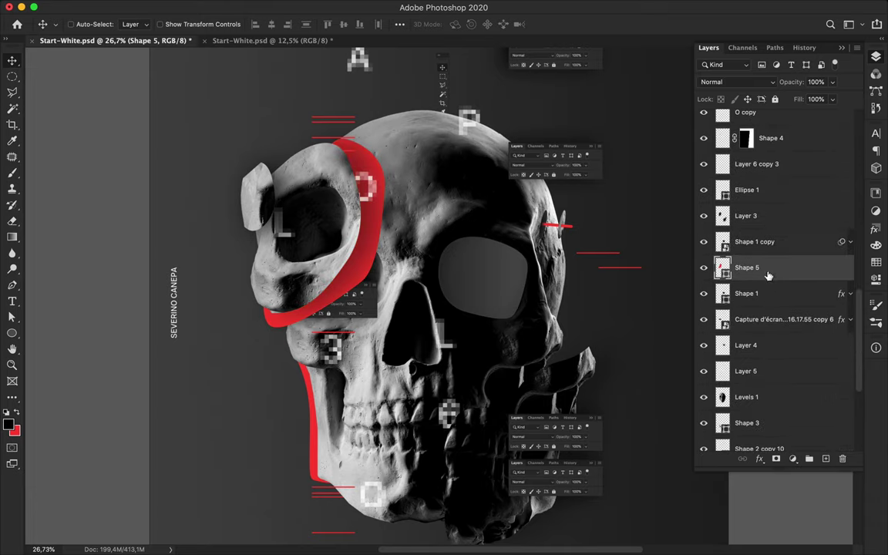
Start a new pen shape above the right eye.
{"action": "key", "text": "p"}
{"action": "left_click", "coordinate": [441, 190]}
{"action": "left_click", "coordinate": [500, 197]}
Close the red shape above the right eye, trying Dissolve blending before returning to Normal.
{"action": "left_click", "coordinate": [478, 223]}
{"action": "left_click", "coordinate": [443, 191]}
{"action": "key", "text": "a"}
{"action": "left_click", "coordinate": [760, 82]}
{"action": "left_click", "coordinate": [760, 94]}
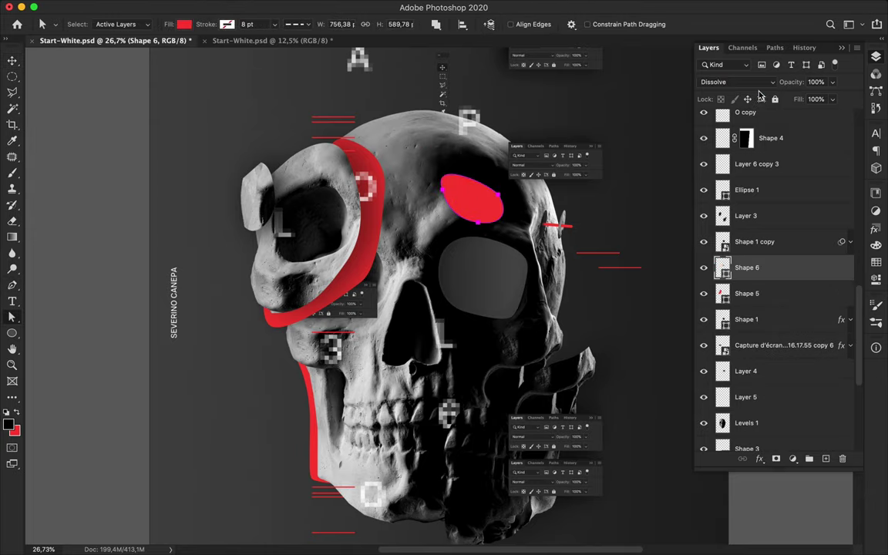
{"action": "key", "text": "v"}
{"action": "left_click", "coordinate": [728, 82]}
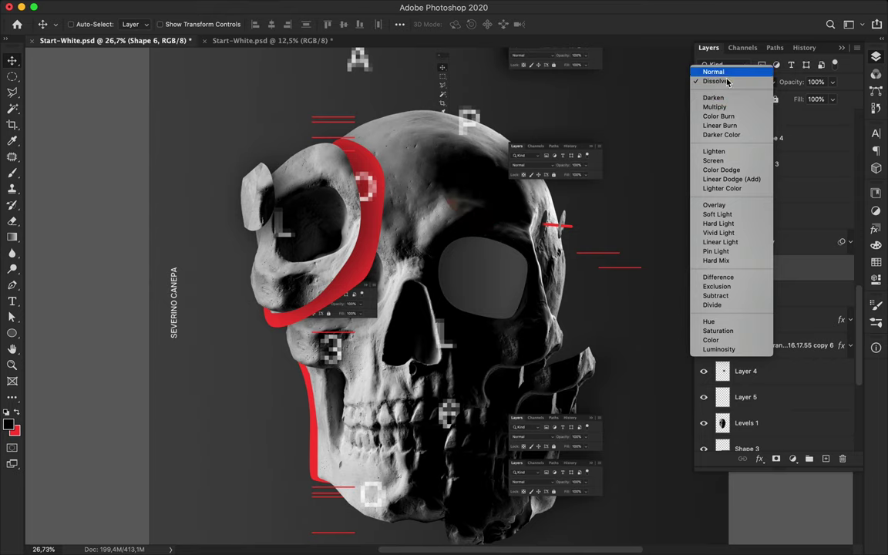
{"action": "left_click", "coordinate": [726, 82]}
{"action": "scroll", "coordinate": [483, 188], "scroll_direction": "up", "scroll_amount": 3, "text": "alt"}
{"action": "scroll", "coordinate": [484, 192], "scroll_direction": "up", "scroll_amount": 4, "text": "alt"}
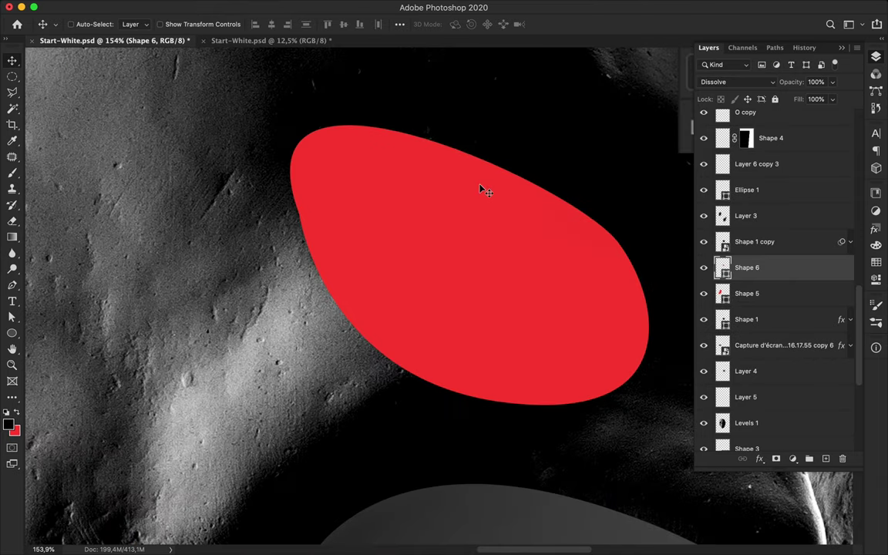
{"action": "left_click", "coordinate": [763, 86]}
Apply a large-radius Gaussian Blur to the red shape and set it to Dissolve.
{"action": "left_click", "coordinate": [732, 68]}
{"action": "left_click", "coordinate": [430, 8]}
{"action": "left_click", "coordinate": [533, 194]}
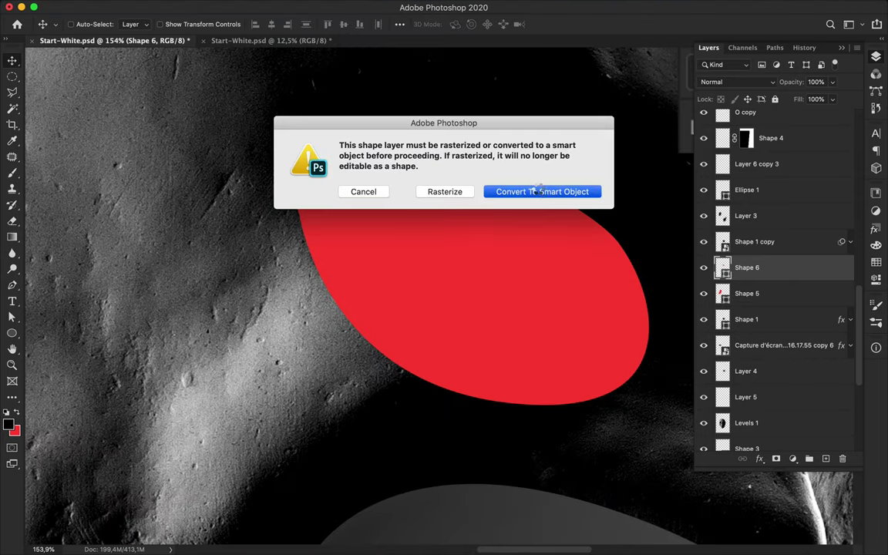
{"action": "left_click_drag", "start_coordinate": [638, 293], "coordinate": [617, 291]}
{"action": "left_click", "coordinate": [699, 122]}
{"action": "left_click", "coordinate": [739, 81]}
{"action": "left_click", "coordinate": [764, 92]}
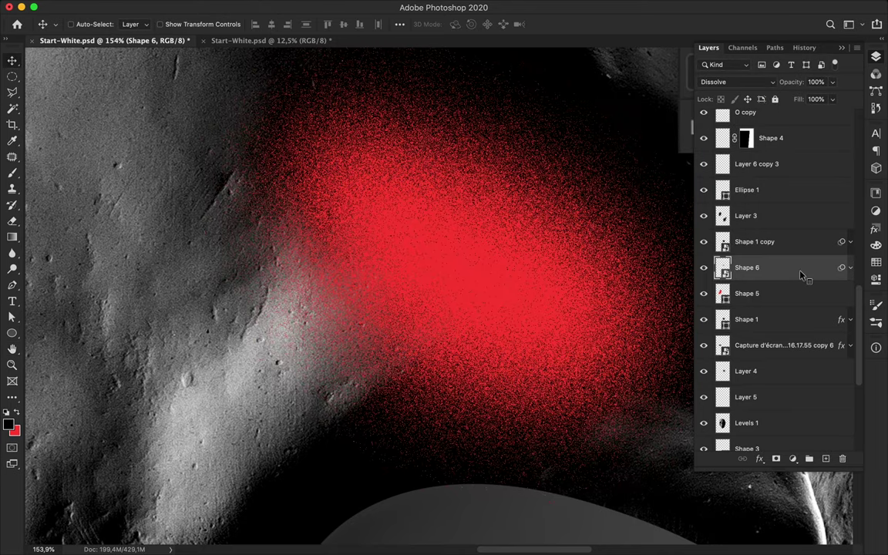
Move the speckled red blur up-right and duplicate it down-left near the jaw.
{"action": "right_click", "coordinate": [801, 276]}
{"action": "left_click", "coordinate": [763, 242]}
{"action": "scroll", "coordinate": [506, 241], "scroll_direction": "down", "scroll_amount": 5, "text": "alt"}
{"action": "scroll", "coordinate": [506, 241], "scroll_direction": "down", "scroll_amount": 2, "text": "alt"}
{"action": "left_click_drag", "start_coordinate": [494, 267], "coordinate": [497, 244]}
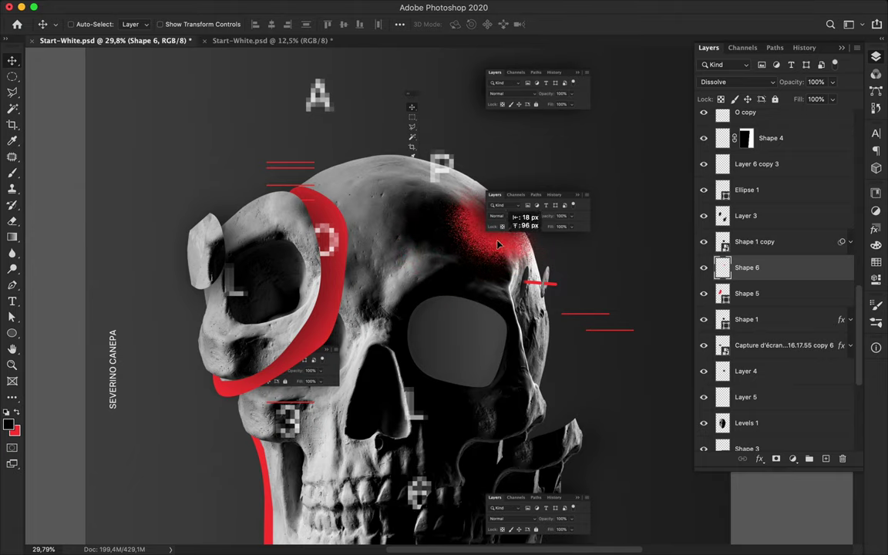
{"action": "scroll", "coordinate": [497, 244], "scroll_direction": "down", "scroll_amount": 1, "text": "alt"}
{"action": "mouse_move", "coordinate": [439, 231]}
{"action": "left_mouse_down"}
{"action": "mouse_move", "coordinate": [414, 322]}
{"action": "mouse_move", "coordinate": [360, 427]}
{"action": "left_mouse_up"}
{"action": "scroll", "coordinate": [414, 322], "scroll_direction": "down", "scroll_amount": 1, "text": "alt"}
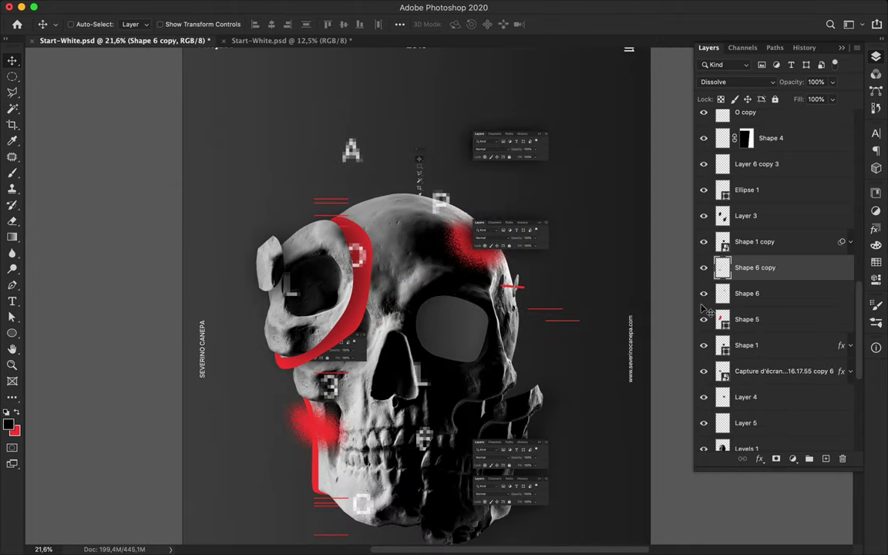
Place the blur copy above Background and prepare the T9 Dirty Sprays brush on a new layer.
{"action": "left_click_drag", "start_coordinate": [755, 268], "coordinate": [766, 435]}
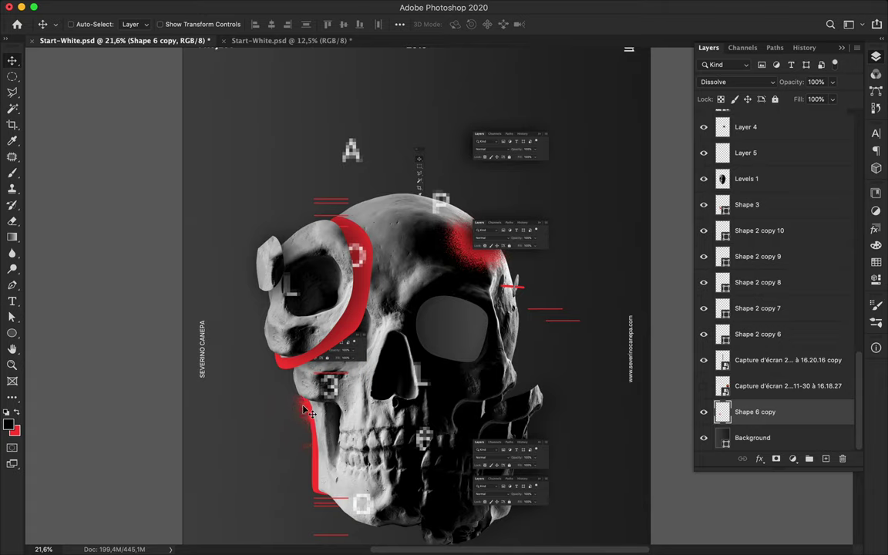
{"action": "key", "text": "b"}
{"action": "left_click", "coordinate": [83, 24]}
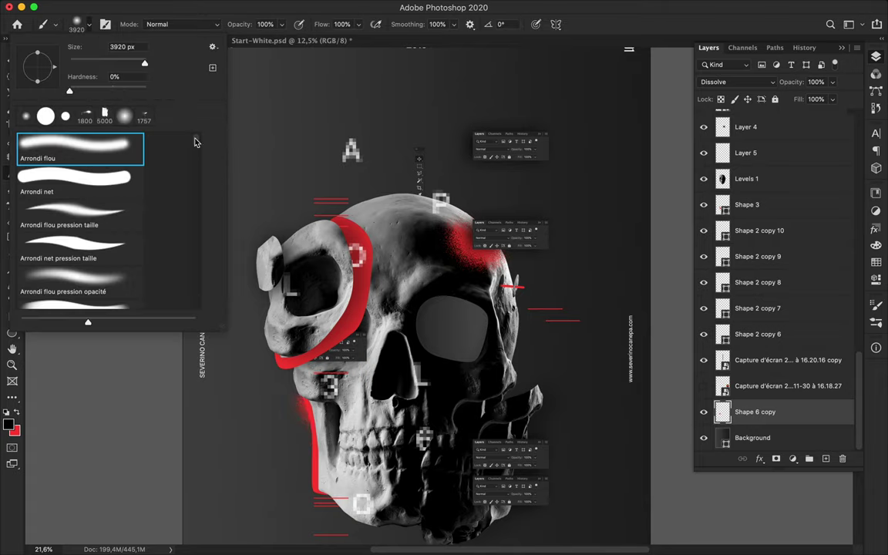
{"action": "scroll", "coordinate": [77, 223], "scroll_direction": "down", "scroll_amount": 5}
{"action": "left_click", "coordinate": [80, 204]}
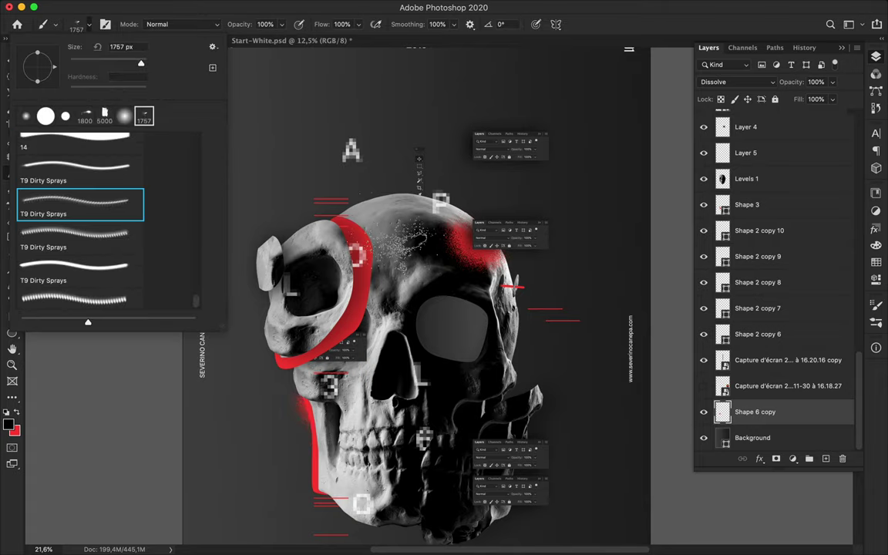
{"action": "left_click", "coordinate": [131, 381]}
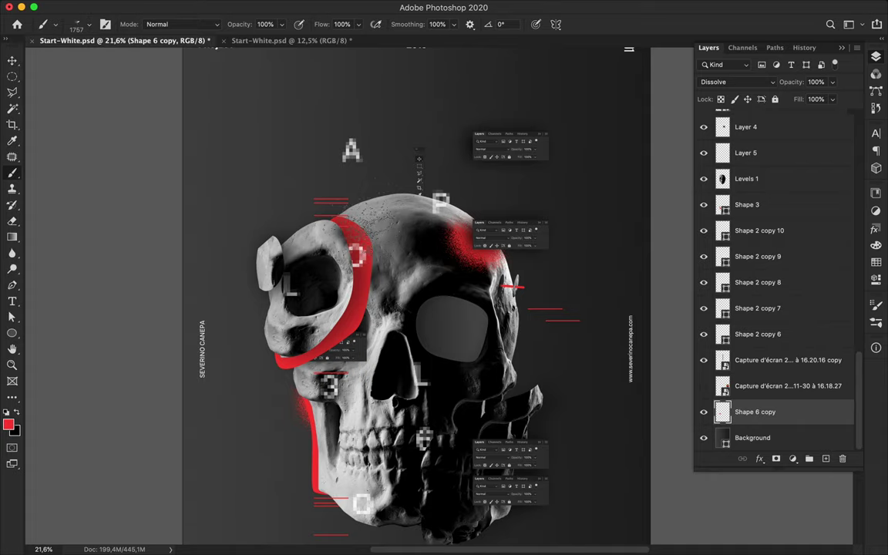
{"action": "left_click", "coordinate": [825, 458]}
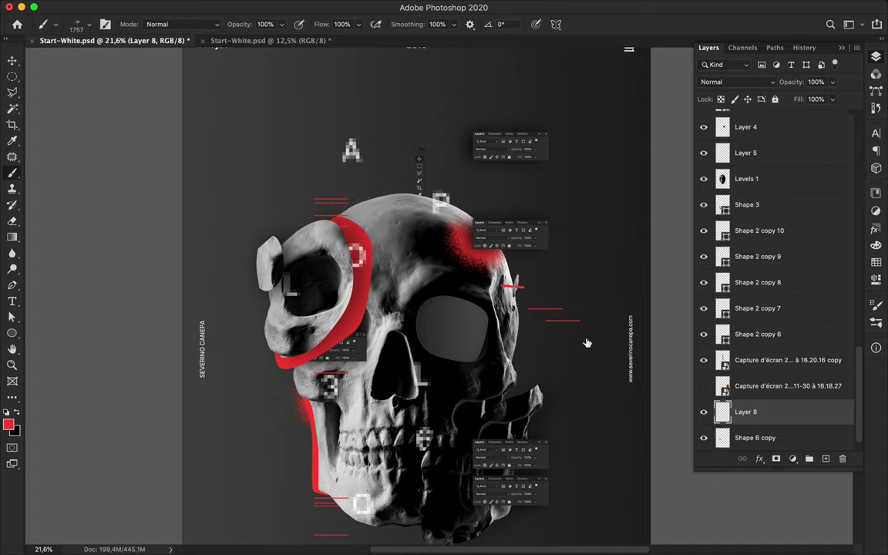
Move the splatter down onto the skull and duplicate it to the skull's upper left.
{"action": "key", "text": "v"}
{"action": "scroll", "coordinate": [331, 154], "scroll_direction": "up", "scroll_amount": 10}
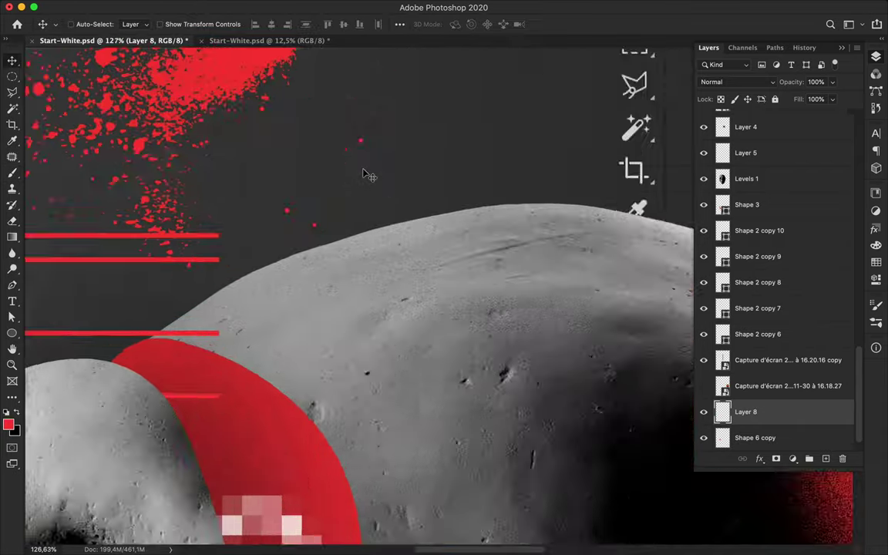
{"action": "key", "text": "w"}
{"action": "scroll", "coordinate": [362, 185], "scroll_direction": "down", "scroll_amount": 3}
{"action": "scroll", "coordinate": [324, 254], "scroll_direction": "down", "scroll_amount": 5}
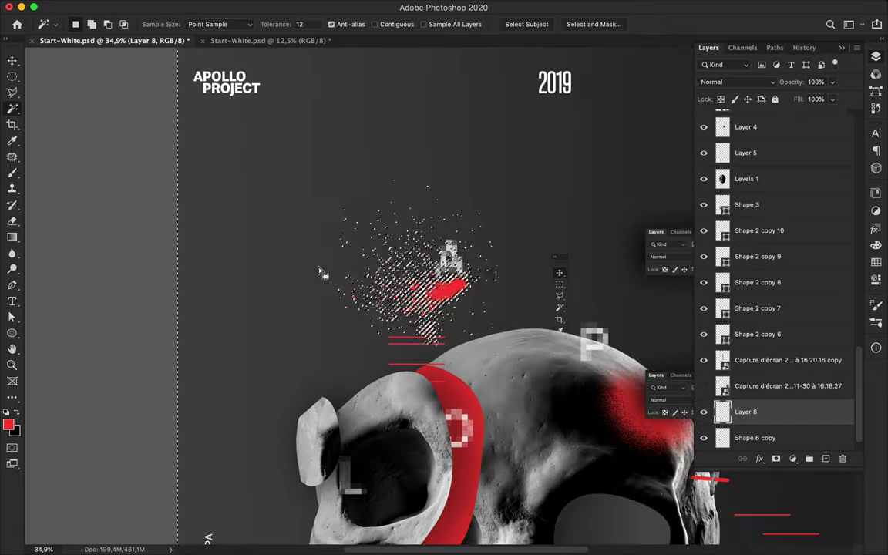
{"action": "key", "text": "v"}
{"action": "left_click_drag", "start_coordinate": [432, 285], "coordinate": [490, 420]}
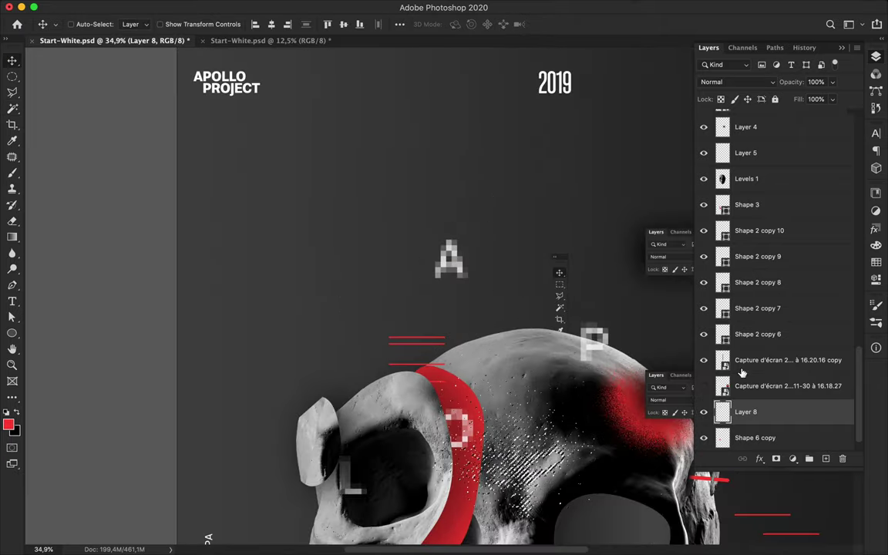
{"action": "left_click_drag", "start_coordinate": [537, 475], "coordinate": [345, 402]}
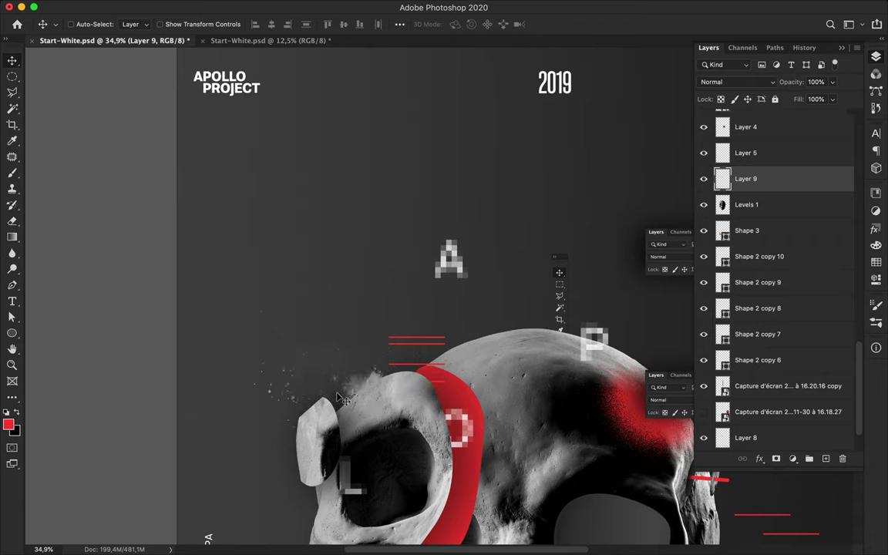
{"action": "left_click_drag", "start_coordinate": [801, 210], "coordinate": [778, 399]}
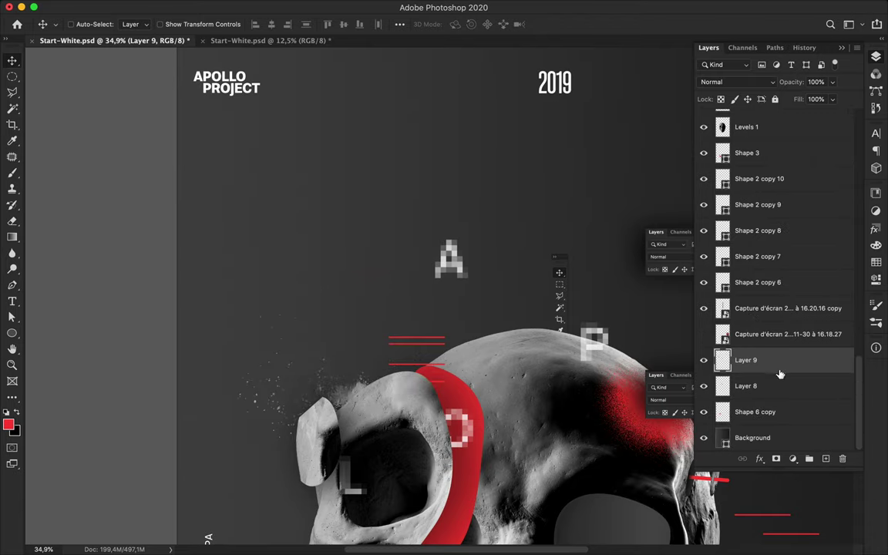
Select the Shape 6 copy and then the Shape 5 layer in the Layers panel.
{"action": "left_click", "coordinate": [739, 385]}
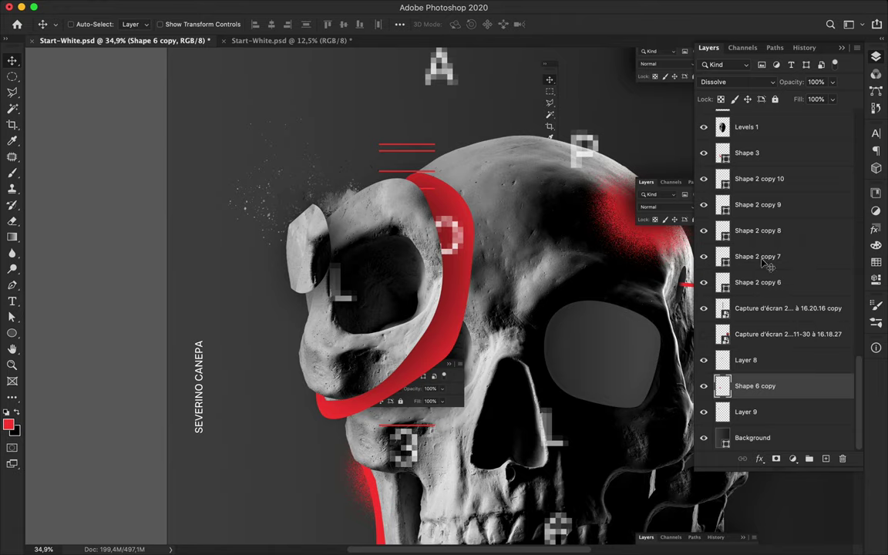
{"action": "scroll", "coordinate": [763, 188], "scroll_direction": "up", "scroll_amount": 3}
{"action": "scroll", "coordinate": [763, 154], "scroll_direction": "up", "scroll_amount": 2}
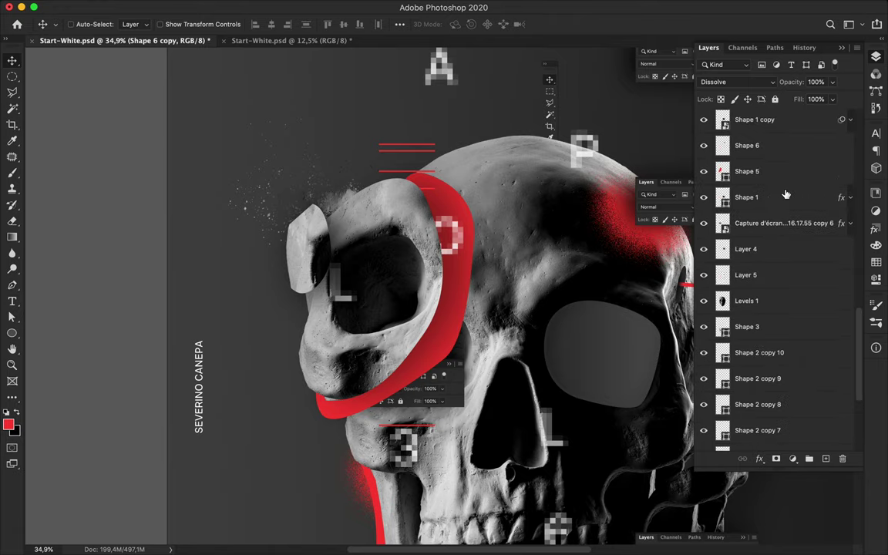
{"action": "scroll", "coordinate": [752, 370], "scroll_direction": "up", "scroll_amount": 3}
{"action": "left_click", "coordinate": [748, 285]}
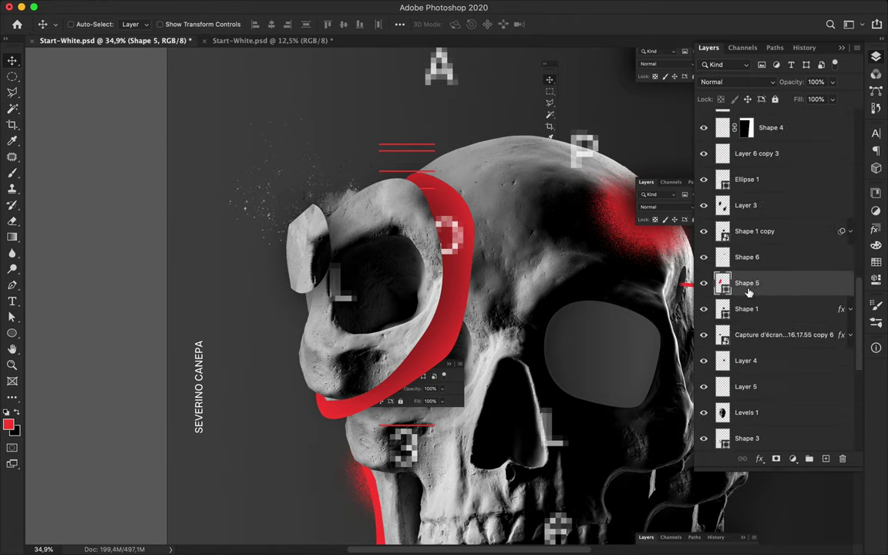
{"action": "scroll", "coordinate": [567, 307], "scroll_direction": "down", "scroll_amount": 5}
{"action": "scroll", "coordinate": [566, 306], "scroll_direction": "right", "scroll_amount": 5}
{"action": "scroll", "coordinate": [763, 309], "scroll_direction": "down", "scroll_amount": 10}
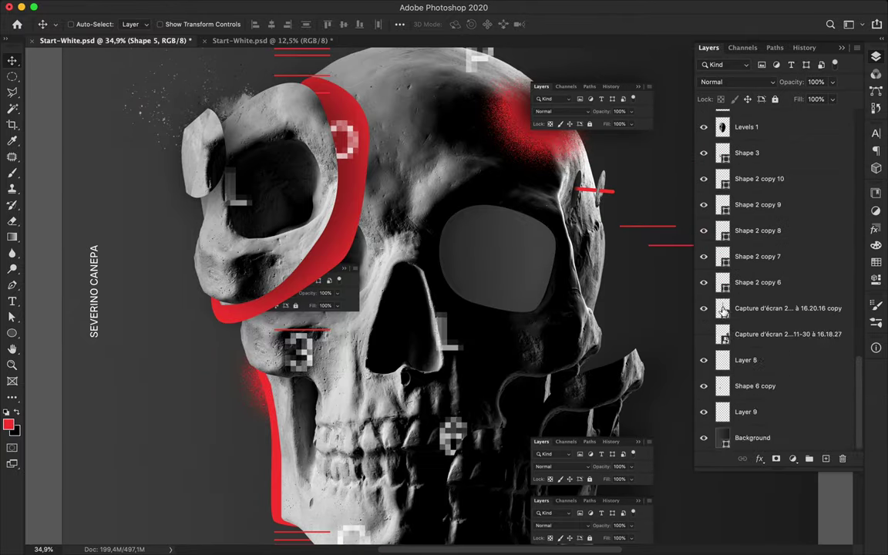
{"action": "scroll", "coordinate": [763, 308], "scroll_direction": "up", "scroll_amount": 10}
Toggle the Levels 1 skull visibility and move Layer 8's red spray beside the jaw.
{"action": "left_click", "coordinate": [702, 271]}
{"action": "left_click_drag", "start_coordinate": [522, 223], "coordinate": [578, 343]}
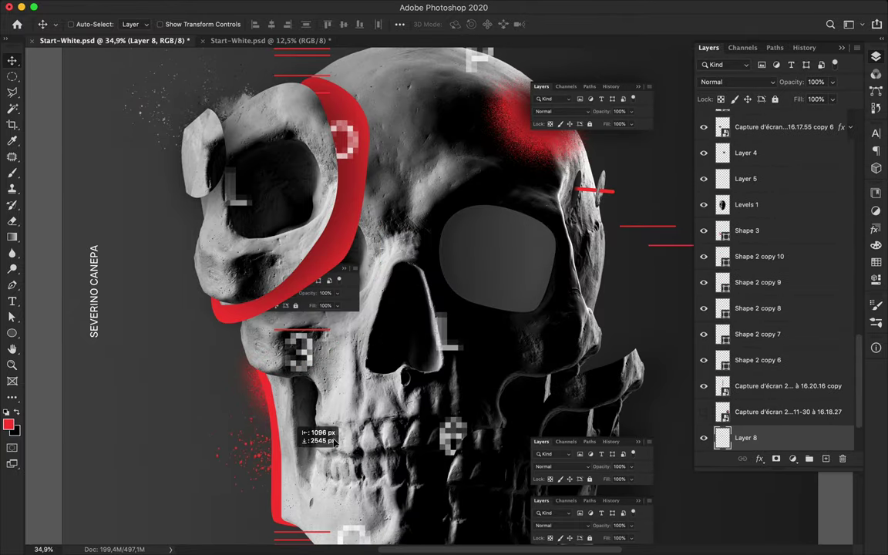
{"action": "scroll", "coordinate": [578, 343], "scroll_direction": "down", "scroll_amount": 3}
{"action": "scroll", "coordinate": [539, 309], "scroll_direction": "down", "scroll_amount": 3}
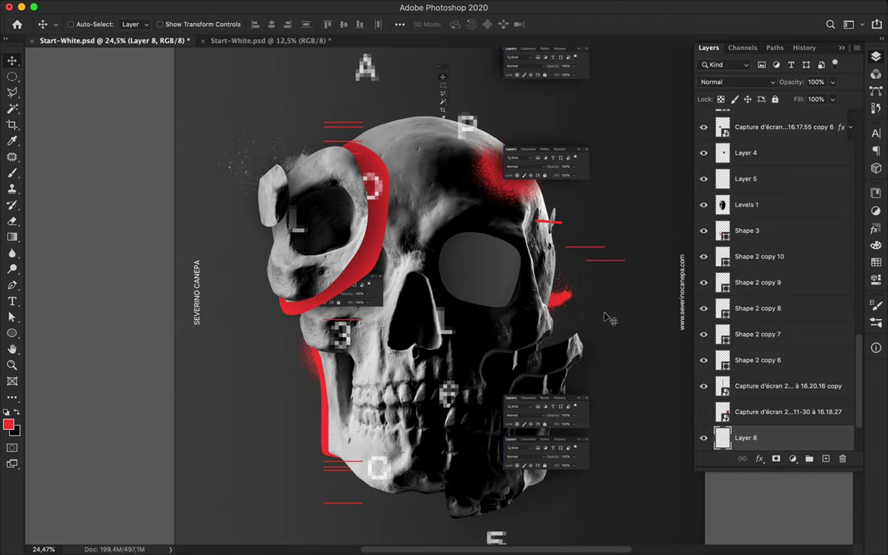
{"action": "scroll", "coordinate": [434, 226], "scroll_direction": "up", "scroll_amount": 2}
{"action": "left_click", "coordinate": [424, 242]}
Copy the marqueed teeth to Layer 10, shift it left, and place it just above Background.
{"action": "key", "text": "m"}
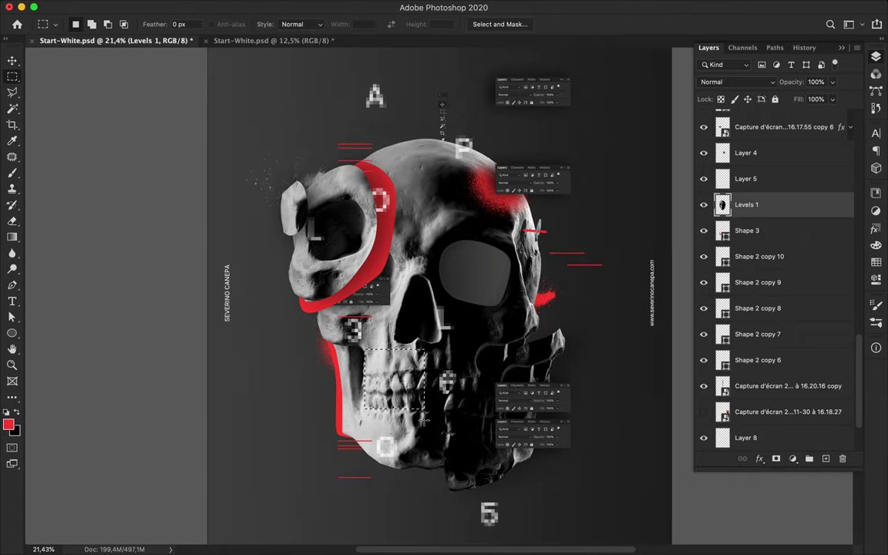
{"action": "key", "text": "ctrl+j"}
{"action": "key", "text": "v"}
{"action": "left_click_drag", "start_coordinate": [393, 378], "coordinate": [326, 396]}
{"action": "mouse_move", "coordinate": [771, 204]}
{"action": "left_mouse_down"}
{"action": "mouse_move", "coordinate": [807, 334]}
{"action": "mouse_move", "coordinate": [807, 323]}
{"action": "left_mouse_up"}
{"action": "left_click_drag", "start_coordinate": [327, 393], "coordinate": [351, 424]}
{"action": "left_click_drag", "start_coordinate": [771, 257], "coordinate": [807, 427]}
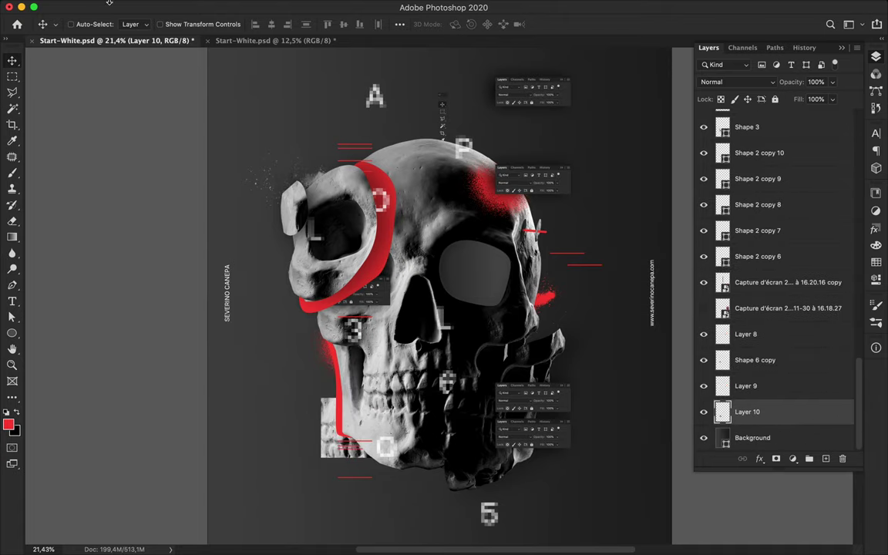
Duplicate the teeth below Layer 10, apply a large-cell Mosaic, and move it up-right.
{"action": "left_click_drag", "start_coordinate": [325, 421], "coordinate": [312, 430]}
{"action": "left_click_drag", "start_coordinate": [755, 390], "coordinate": [755, 420]}
{"action": "left_click", "coordinate": [288, 7]}
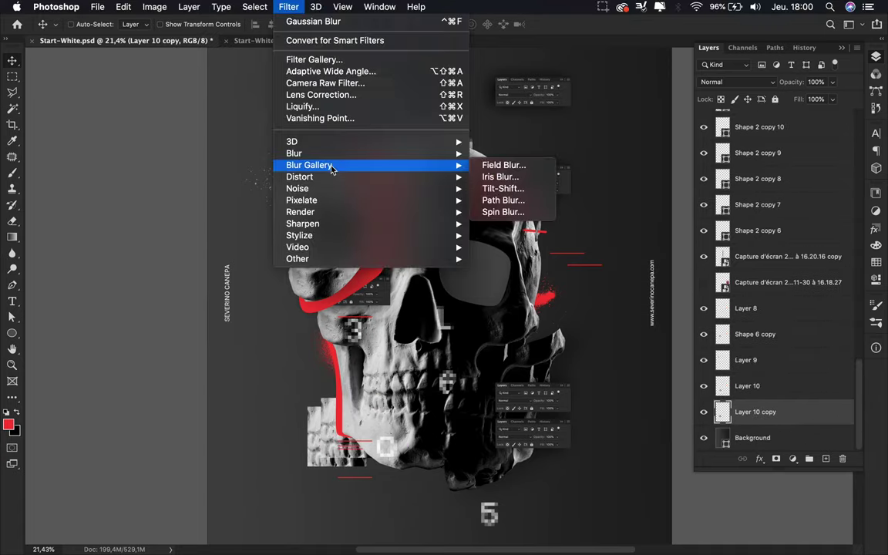
{"action": "left_click", "coordinate": [501, 258]}
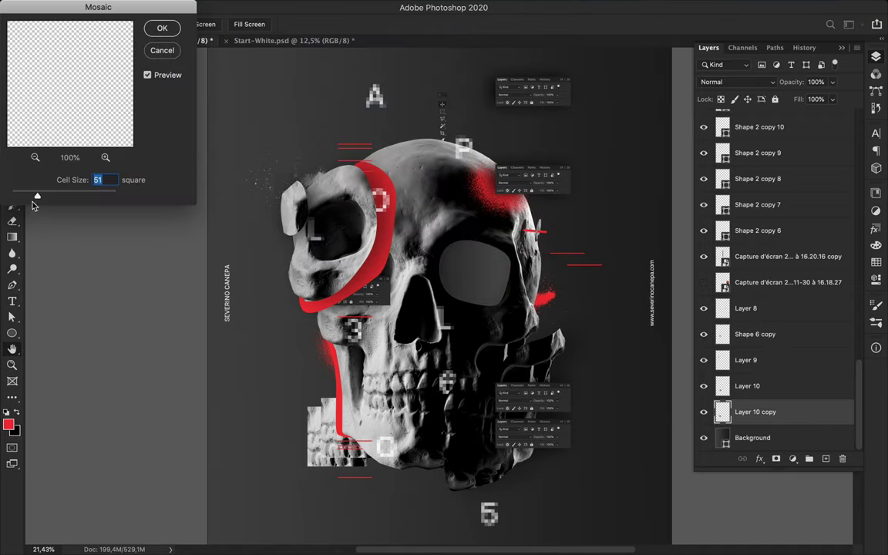
{"action": "left_click_drag", "start_coordinate": [31, 191], "coordinate": [83, 198]}
{"action": "left_click", "coordinate": [160, 38]}
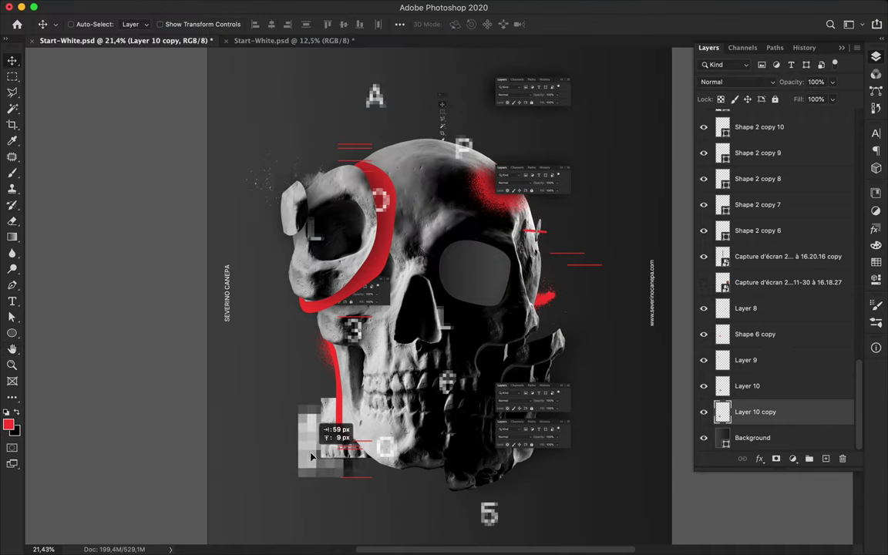
{"action": "left_click_drag", "start_coordinate": [290, 413], "coordinate": [484, 164]}
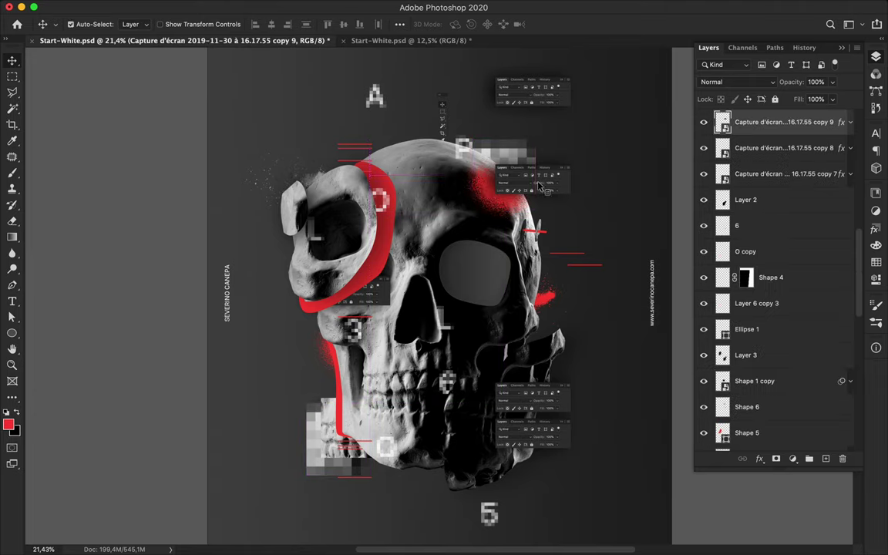
Mosaic the panel screenshot below Layer 9 and duplicate the toolbar screenshot across the skull.
{"action": "left_click", "coordinate": [288, 7]}
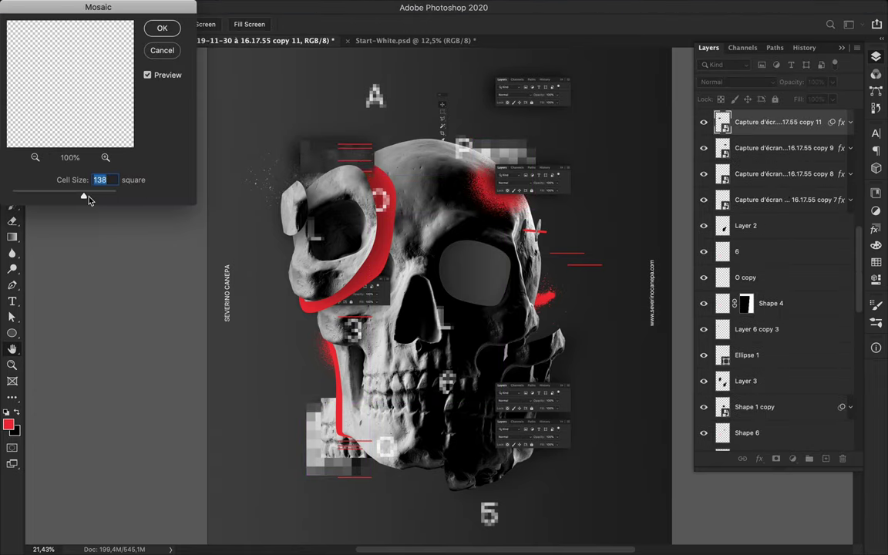
{"action": "left_click", "coordinate": [160, 28]}
{"action": "left_click_drag", "start_coordinate": [778, 121], "coordinate": [773, 360]}
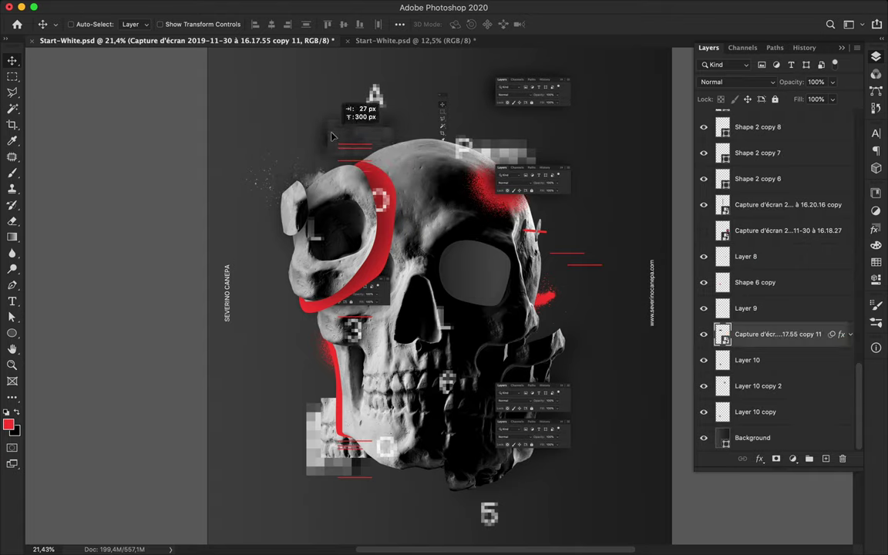
{"action": "left_click_drag", "start_coordinate": [379, 143], "coordinate": [497, 252]}
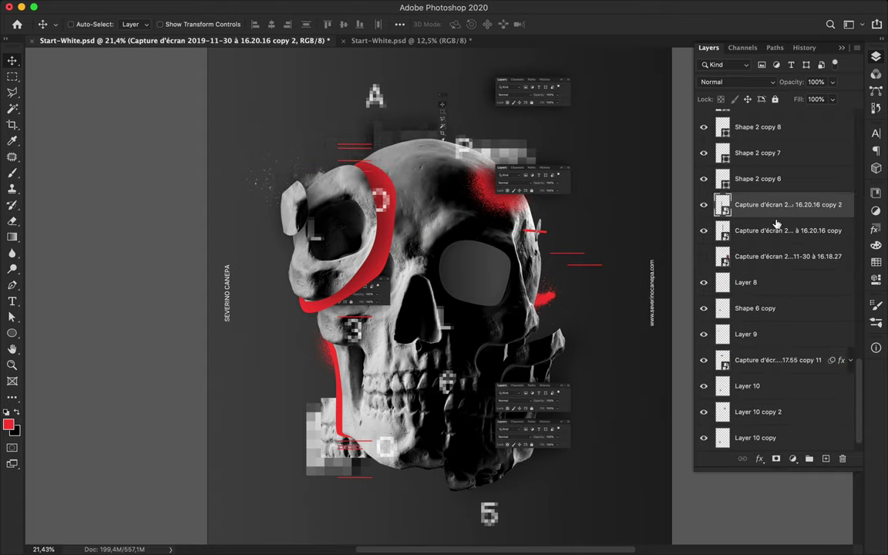
{"action": "left_click_drag", "start_coordinate": [407, 224], "coordinate": [417, 260]}
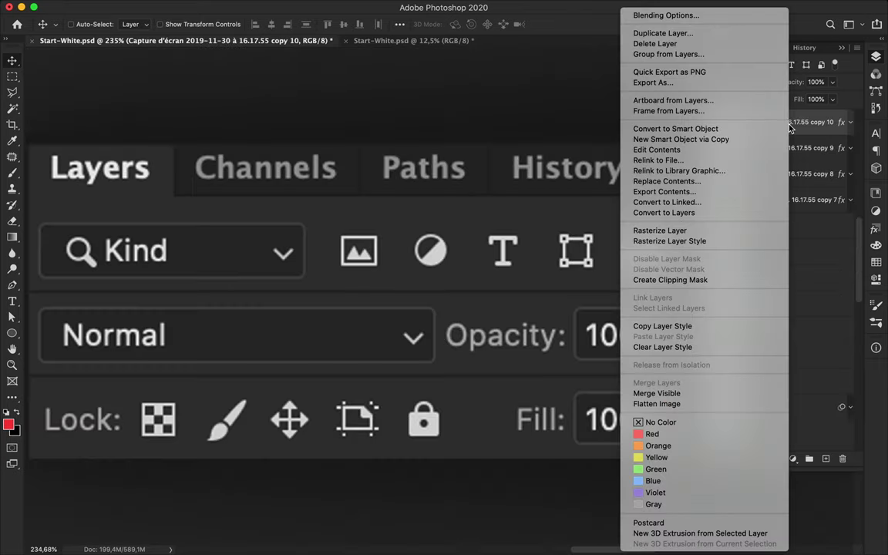
Paste the screenshot layer's copied style onto the toolbar copy 2 layer.
{"action": "left_click", "coordinate": [679, 329]}
{"action": "left_click", "coordinate": [778, 438]}
{"action": "right_click", "coordinate": [809, 438]}
{"action": "left_click", "coordinate": [653, 337]}
{"action": "scroll", "coordinate": [487, 278], "scroll_direction": "up", "scroll_amount": 2}
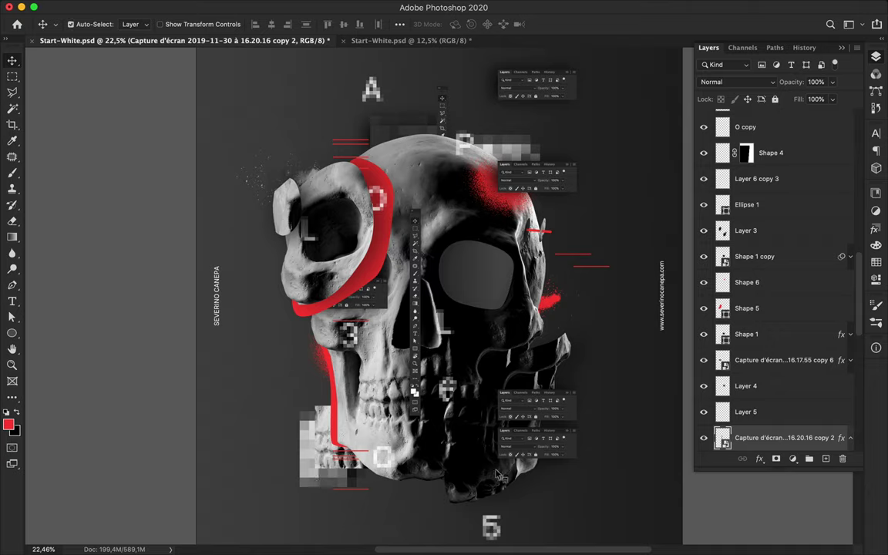
{"action": "key", "text": "ctrl+alt+a"}
Nudge the lower skull piece down-right, then Mosaic Levels 1 copy and move it below Layer 10 copy.
{"action": "left_click_drag", "start_coordinate": [481, 444], "coordinate": [486, 464]}
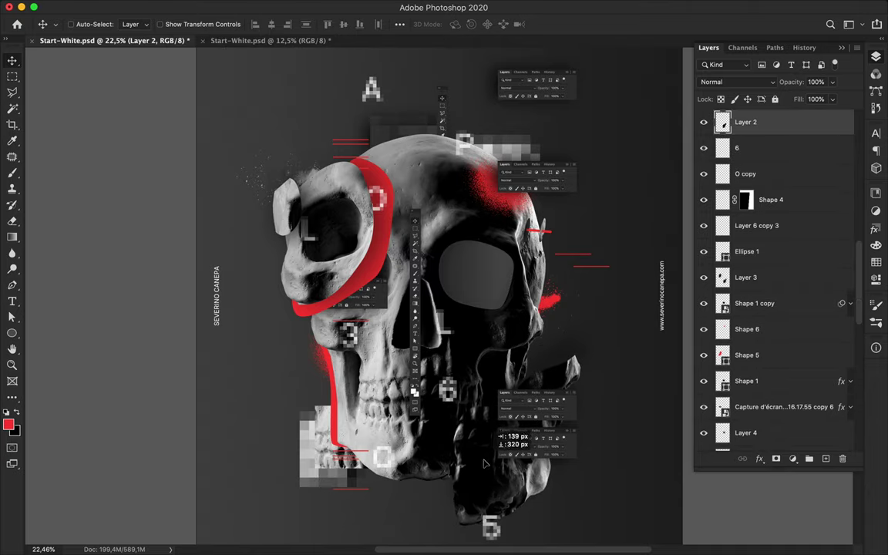
{"action": "left_click", "coordinate": [447, 397]}
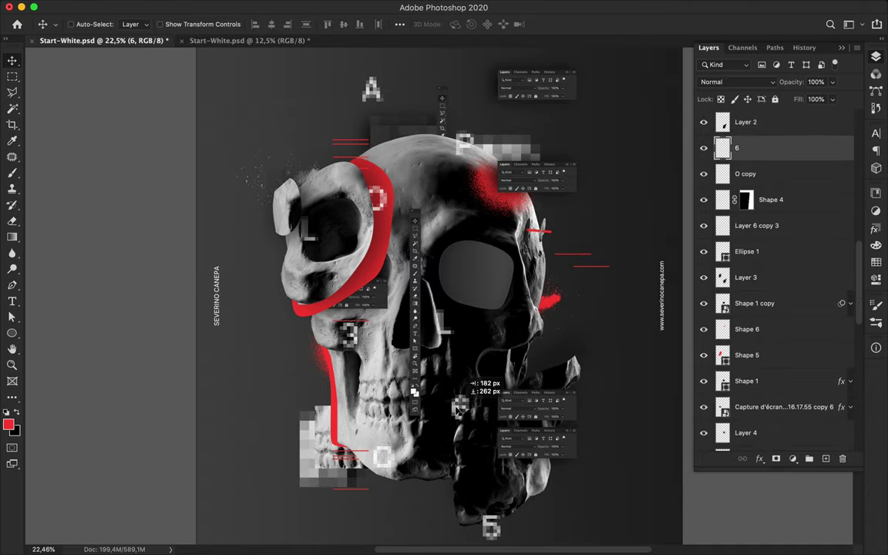
{"action": "scroll", "coordinate": [420, 297], "scroll_direction": "down", "scroll_amount": 5}
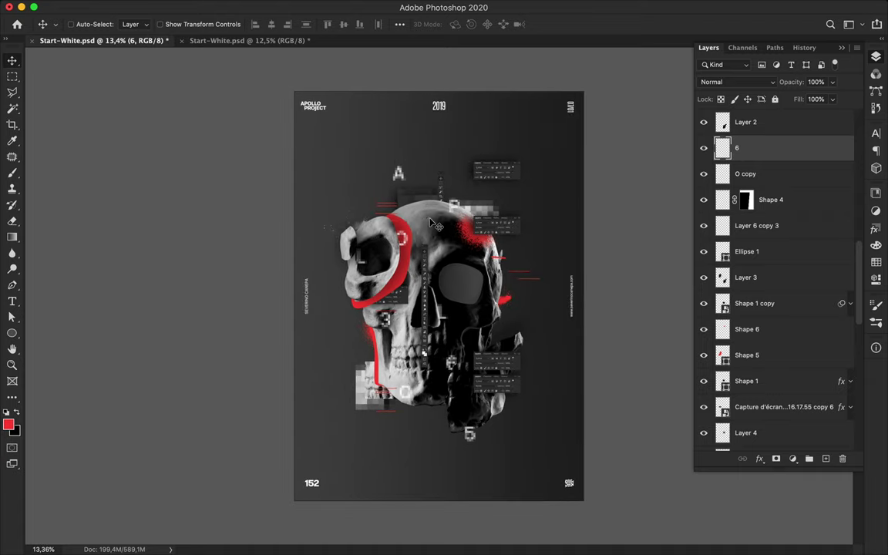
{"action": "left_click", "coordinate": [435, 226]}
{"action": "scroll", "coordinate": [820, 396], "scroll_direction": "down", "scroll_amount": 5}
{"action": "left_click", "coordinate": [317, 6]}
{"action": "mouse_move", "coordinate": [755, 428]}
{"action": "left_mouse_down"}
{"action": "mouse_move", "coordinate": [756, 403]}
{"action": "mouse_move", "coordinate": [756, 422]}
{"action": "left_mouse_up"}
{"action": "left_click", "coordinate": [736, 82]}
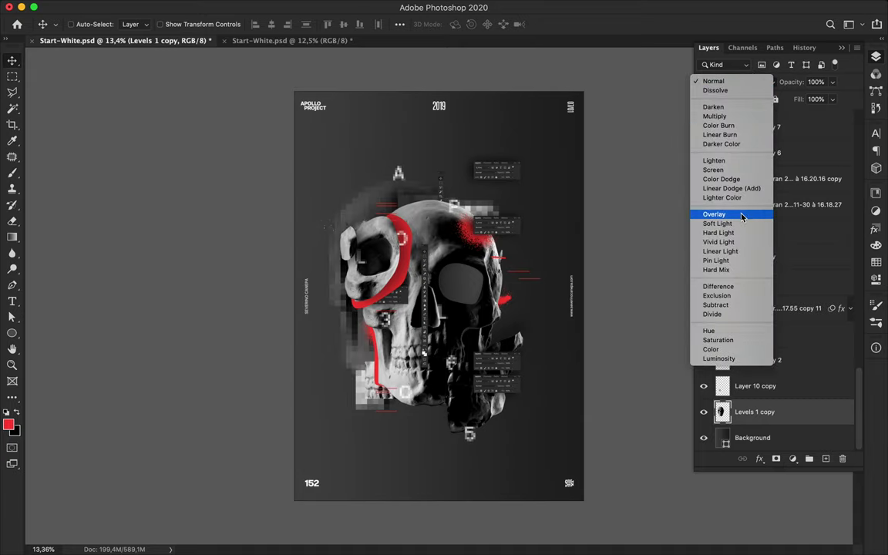
Try Hue blending, then set the skull copy to Normal with 7% fill.
{"action": "left_click", "coordinate": [726, 332]}
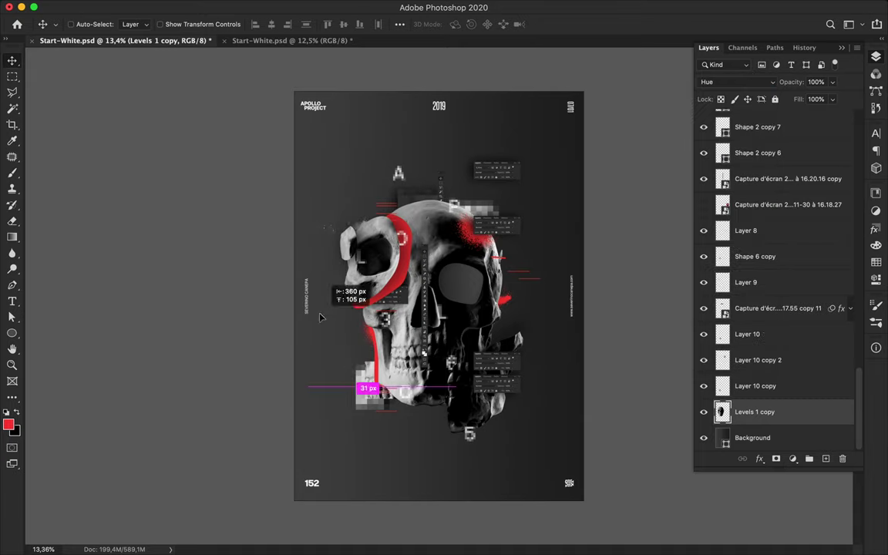
{"action": "scroll", "coordinate": [389, 154], "scroll_direction": "up", "scroll_amount": 2}
{"action": "scroll", "coordinate": [390, 154], "scroll_direction": "up", "scroll_amount": 2}
{"action": "scroll", "coordinate": [389, 154], "scroll_direction": "up", "scroll_amount": 2}
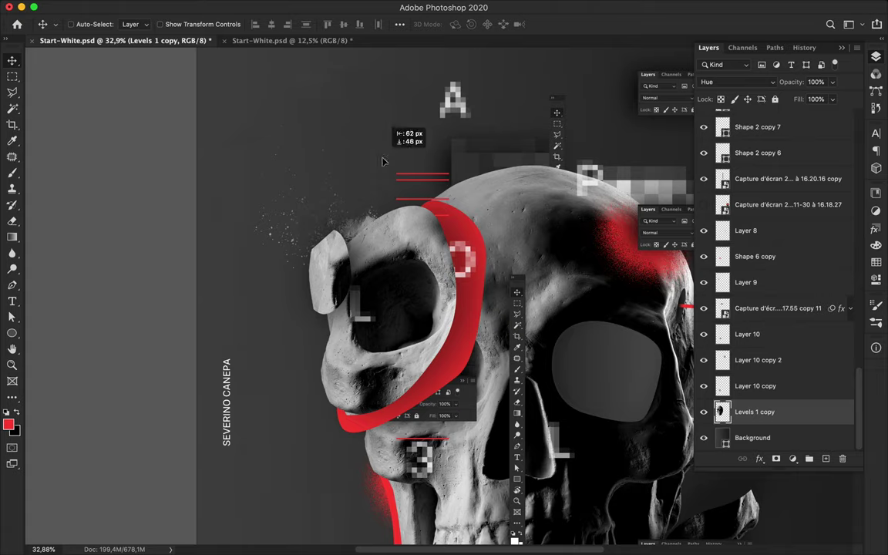
{"action": "left_click", "coordinate": [736, 82]}
{"action": "left_click", "coordinate": [670, 8]}
{"action": "left_click_drag", "start_coordinate": [832, 99], "coordinate": [780, 116]}
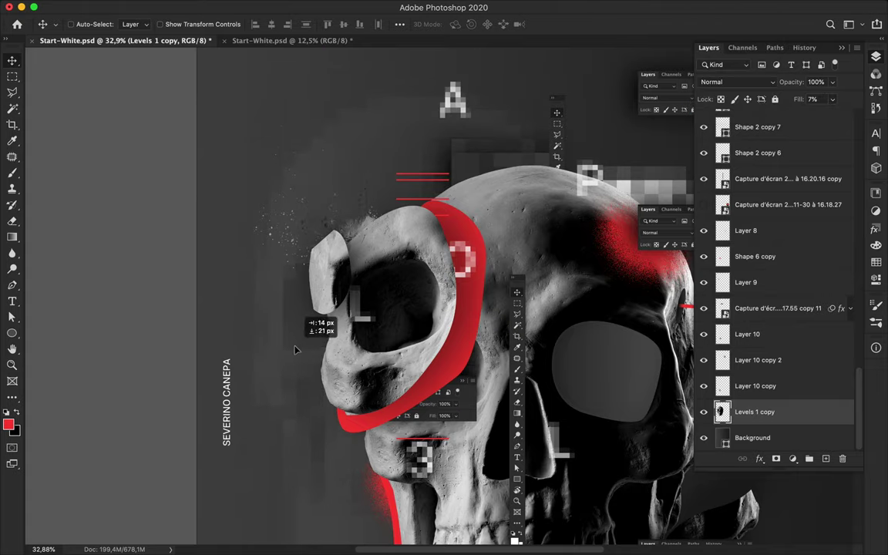
Zoom to fit, duplicate the faded skull copy toward the right, and save the poster.
{"action": "key", "text": "ctrl+0"}
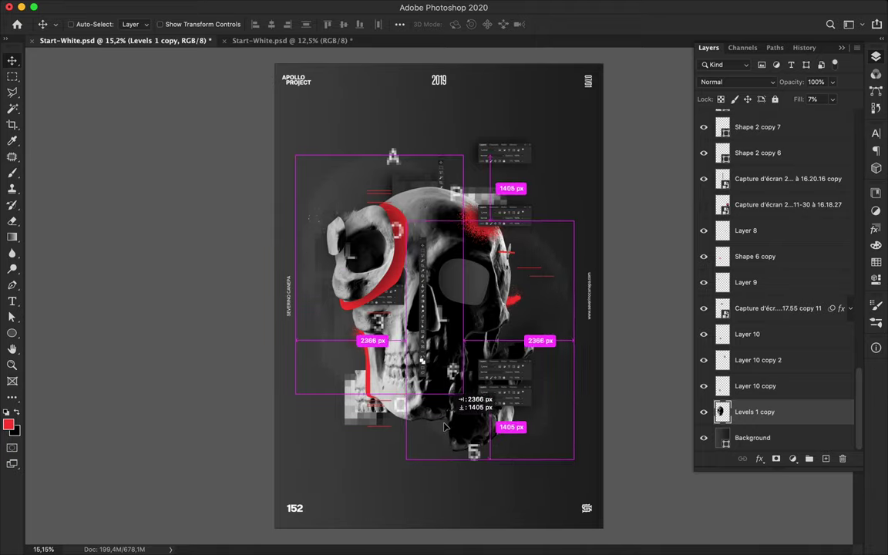
{"action": "left_click_drag", "start_coordinate": [438, 385], "coordinate": [438, 434]}
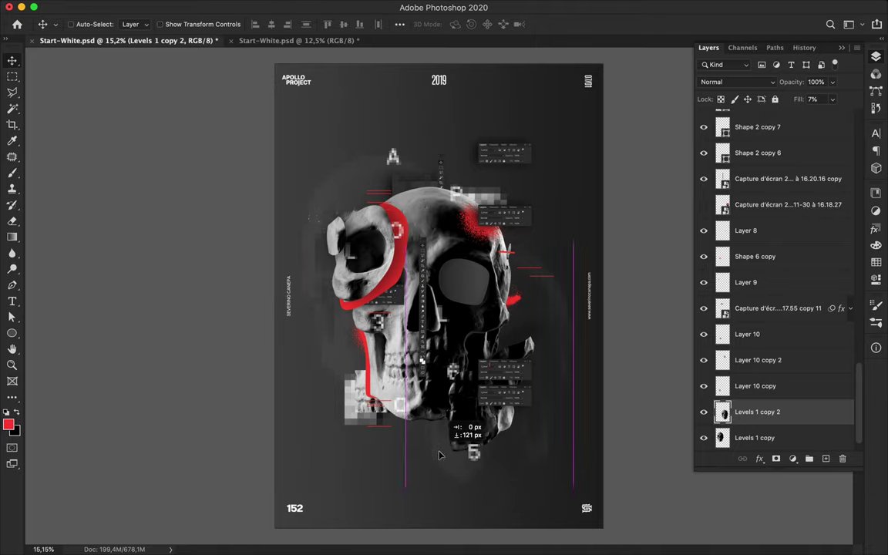
{"action": "key", "text": "ctrl+s"}
{"action": "left_click", "coordinate": [545, 6]}
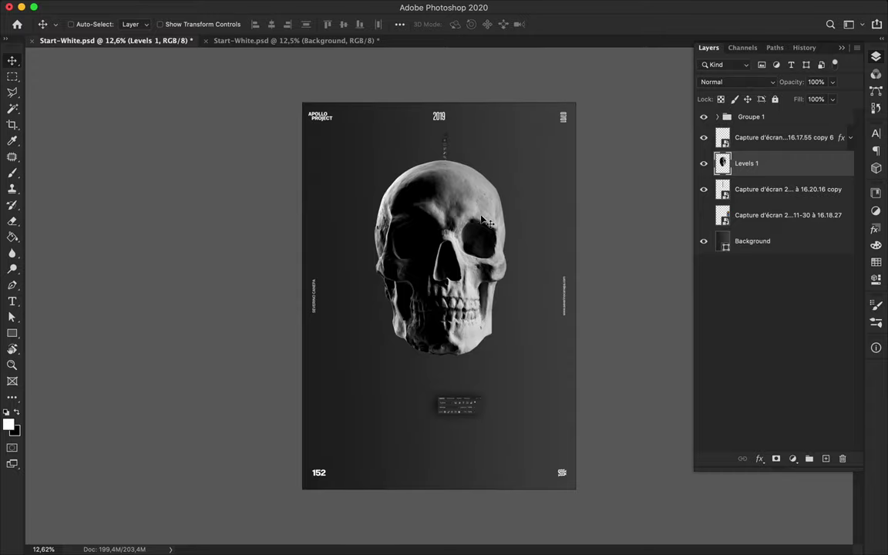
Rotate the layer 180° so the skull's lit side sits on the left.
{"action": "scroll", "coordinate": [483, 221], "scroll_direction": "up", "scroll_amount": 5}
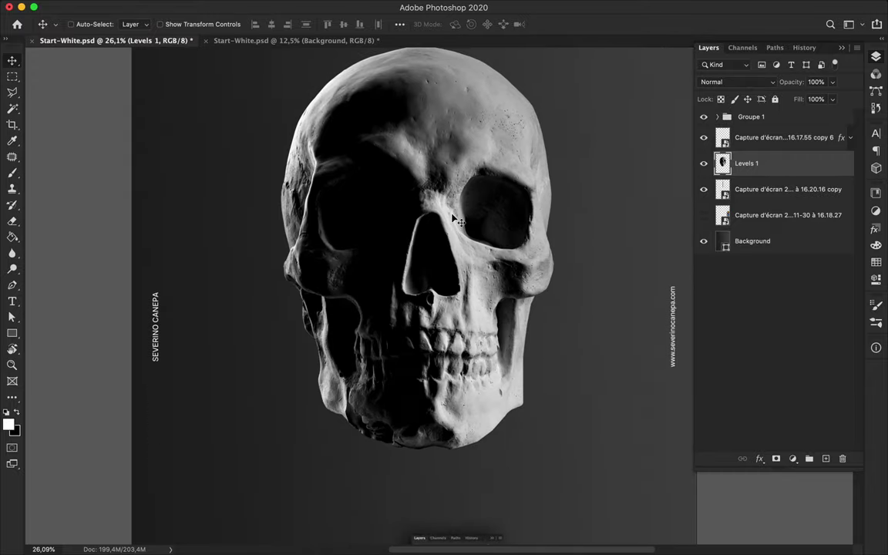
{"action": "left_click", "coordinate": [154, 6]}
{"action": "mouse_move", "coordinate": [143, 293]}
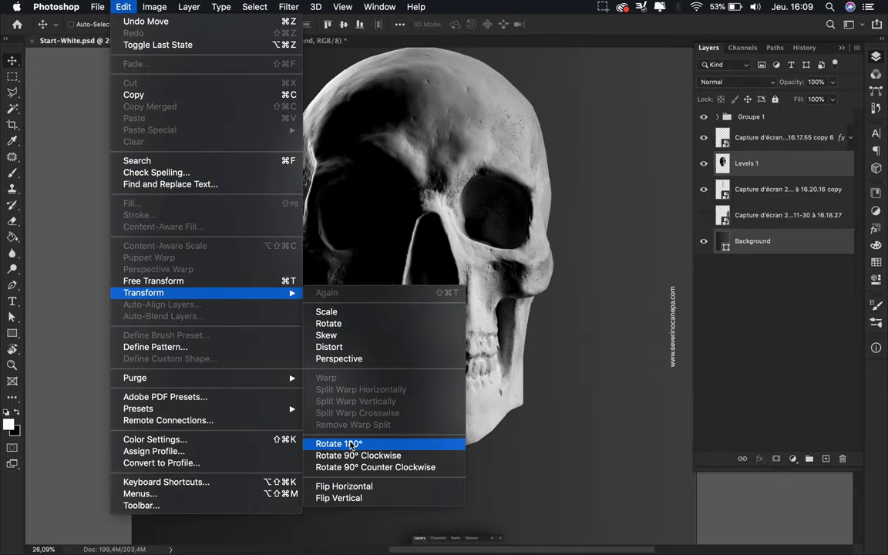
{"action": "left_click", "coordinate": [351, 444]}
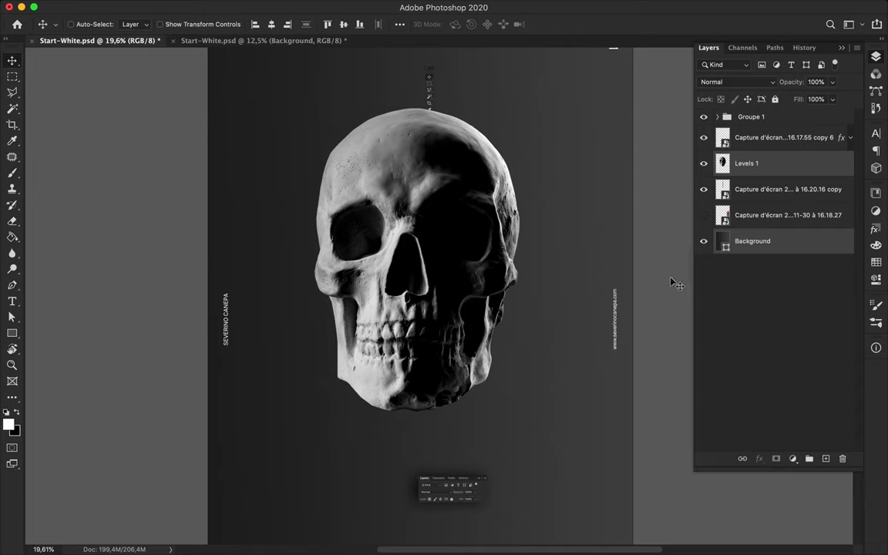
Look over the background's gradient fill settings in the options bar, then close them.
{"action": "left_click", "coordinate": [123, 6]}
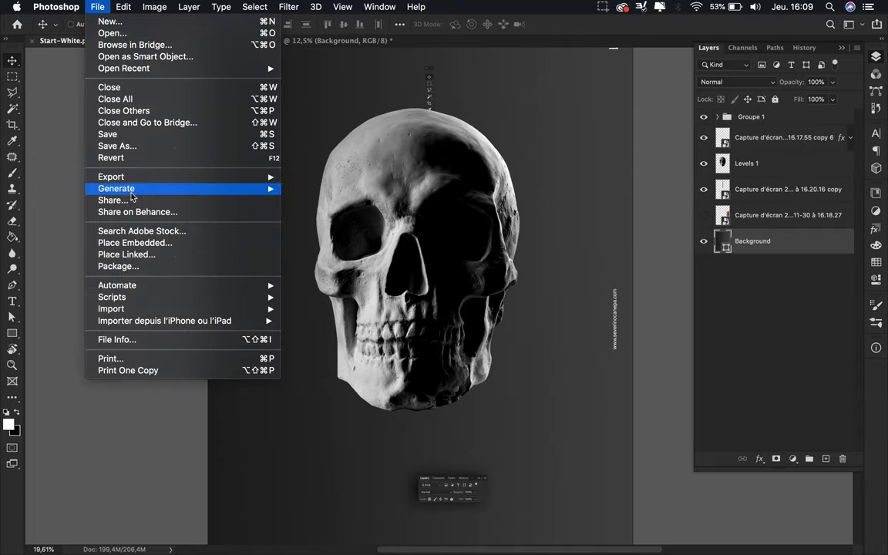
{"action": "key", "text": "Escape"}
{"action": "key", "text": "a"}
{"action": "left_click", "coordinate": [188, 24]}
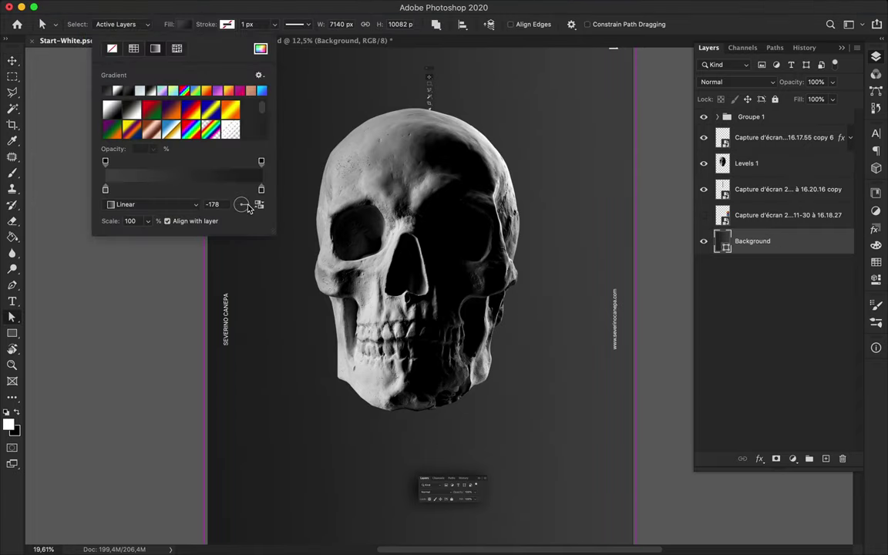
{"action": "key", "text": "Escape"}
Trace a plain path outline around the left eye socket with the Pen.
{"action": "key", "text": "p"}
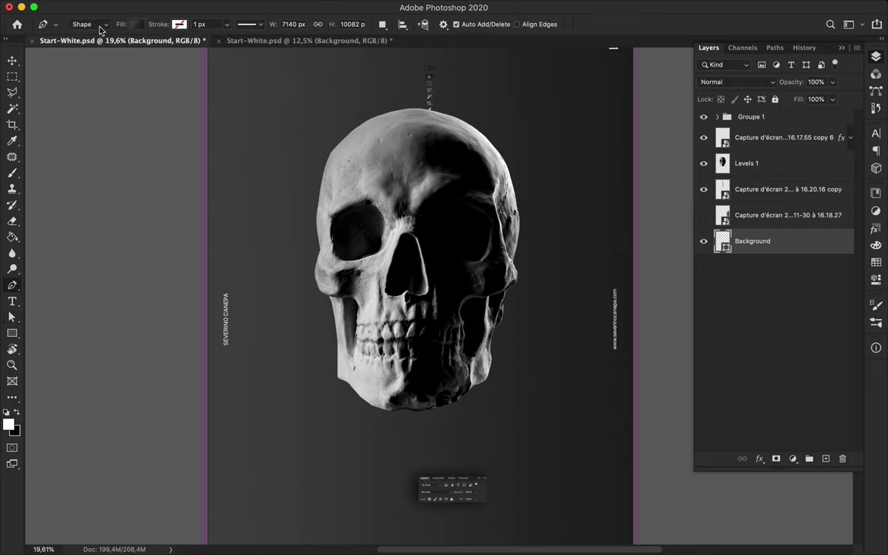
{"action": "left_click", "coordinate": [100, 27]}
{"action": "left_click", "coordinate": [85, 39]}
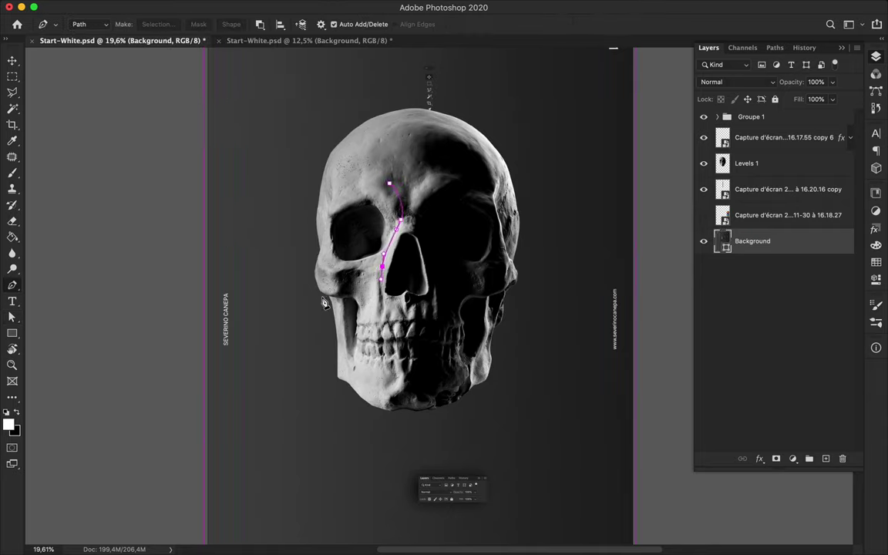
{"action": "left_click_drag", "start_coordinate": [284, 295], "coordinate": [279, 290]}
{"action": "left_click_drag", "start_coordinate": [303, 187], "coordinate": [378, 171]}
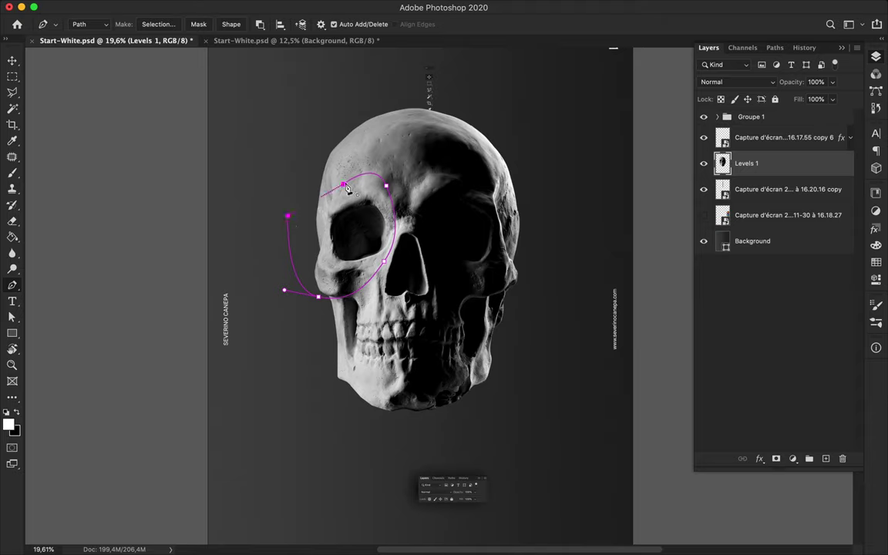
{"action": "left_click", "coordinate": [286, 216]}
Turn the eye outline into a selection, copy it to its own layer, and shift it up-left.
{"action": "key", "text": "a"}
{"action": "key", "text": "p"}
{"action": "left_click", "coordinate": [158, 24]}
{"action": "left_click", "coordinate": [471, 213]}
{"action": "key", "text": "BackSpace"}
{"action": "key", "text": "ctrl+z"}
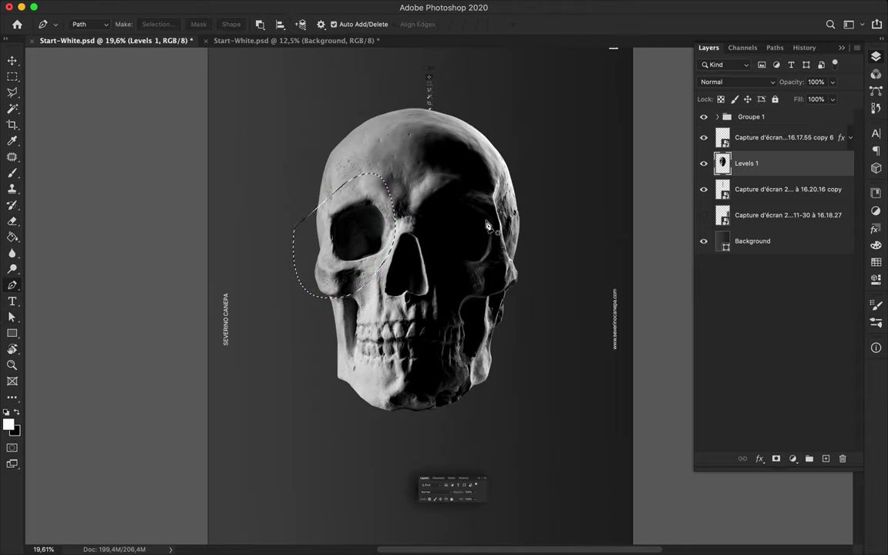
{"action": "key", "text": "ctrl+shift+c"}
{"action": "key", "text": "ctrl+v"}
{"action": "key", "text": "v"}
{"action": "left_click_drag", "start_coordinate": [351, 216], "coordinate": [346, 174]}
Copy the right jaw area onto its own layer and shift it right and down.
{"action": "key", "text": "p"}
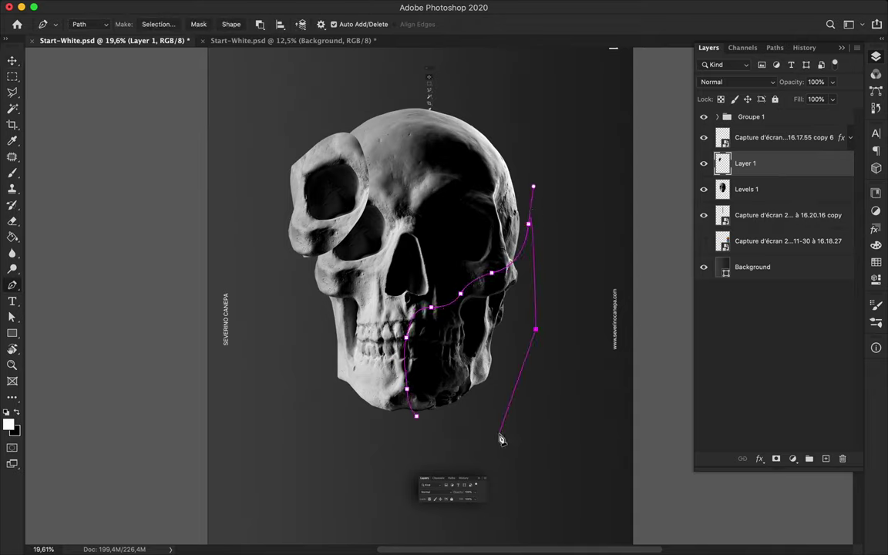
{"action": "left_click", "coordinate": [158, 23]}
{"action": "key", "text": "Return"}
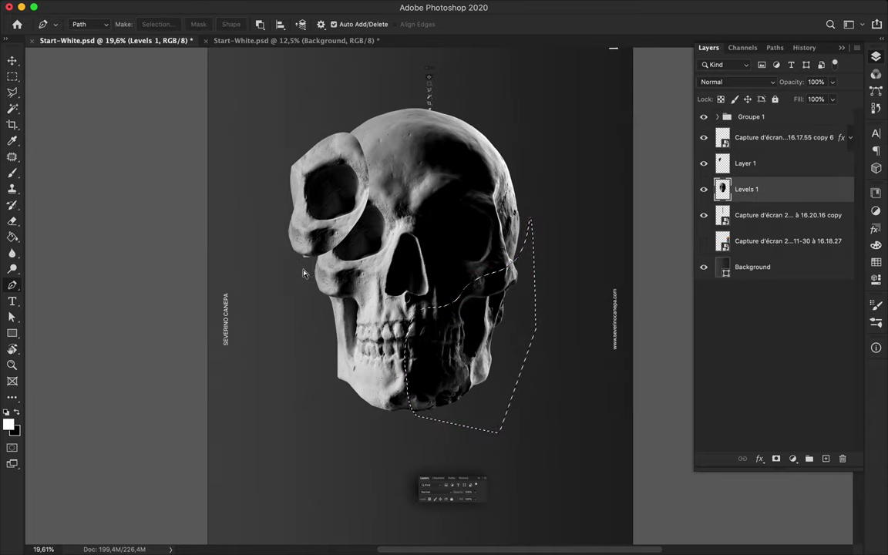
{"action": "key", "text": "ctrl+j"}
{"action": "key", "text": "v"}
{"action": "left_click_drag", "start_coordinate": [477, 315], "coordinate": [493, 345]}
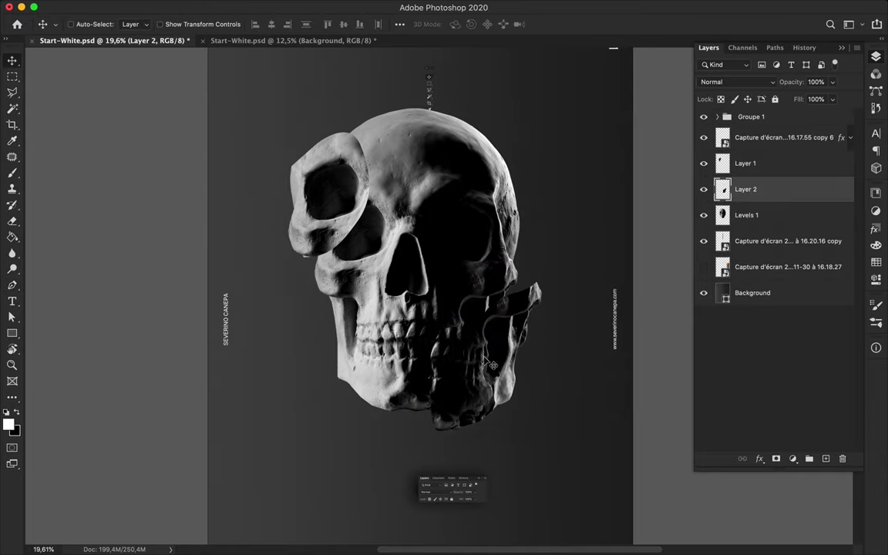
Add an empty shadow layer and load both eye and jaw pieces as one selection.
{"action": "left_click", "coordinate": [825, 459]}
{"action": "left_click", "coordinate": [722, 163], "text": "ctrl"}
{"action": "left_click", "coordinate": [723, 215], "text": "ctrl+shift"}
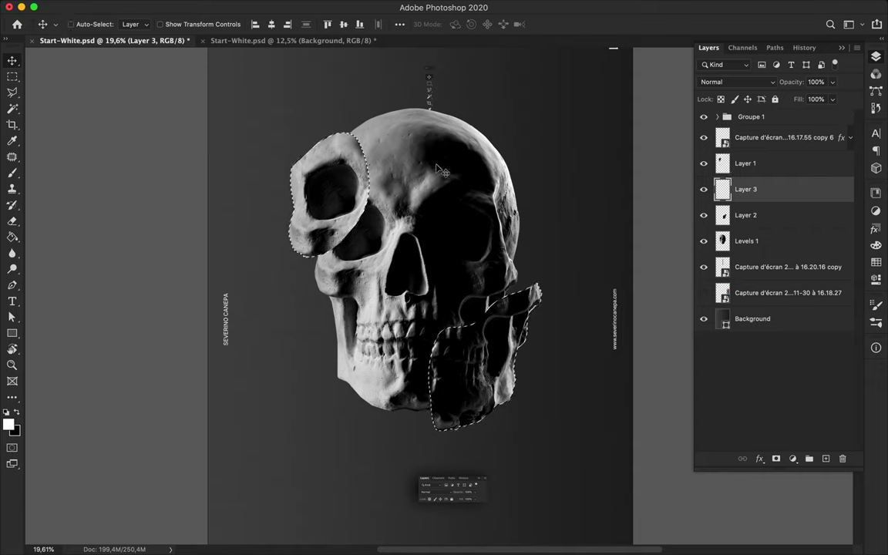
Paint both piece shapes black and soften them with a 156-pixel Gaussian Blur.
{"action": "key", "text": "b"}
{"action": "mouse_move", "coordinate": [455, 378]}
{"action": "left_mouse_down"}
{"action": "mouse_move", "coordinate": [575, 298]}
{"action": "mouse_move", "coordinate": [528, 286]}
{"action": "left_mouse_up"}
{"action": "key", "text": "ctrl+d"}
{"action": "key", "text": "v"}
{"action": "left_click", "coordinate": [289, 6]}
{"action": "mouse_move", "coordinate": [294, 153]}
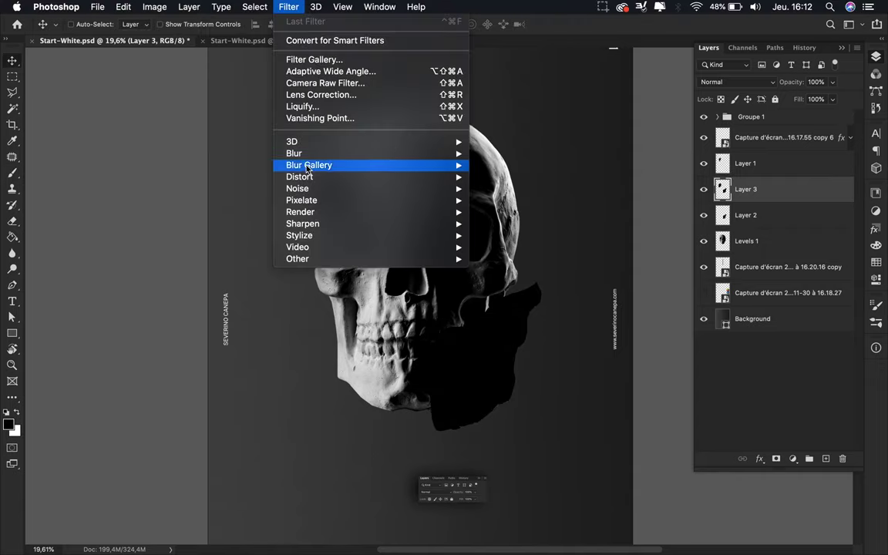
{"action": "left_click", "coordinate": [512, 200]}
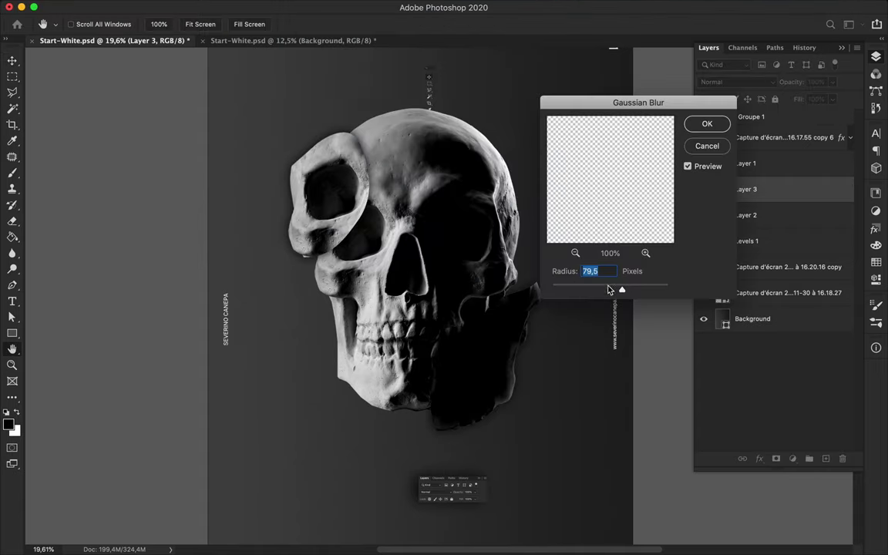
{"action": "left_click_drag", "start_coordinate": [628, 290], "coordinate": [637, 290]}
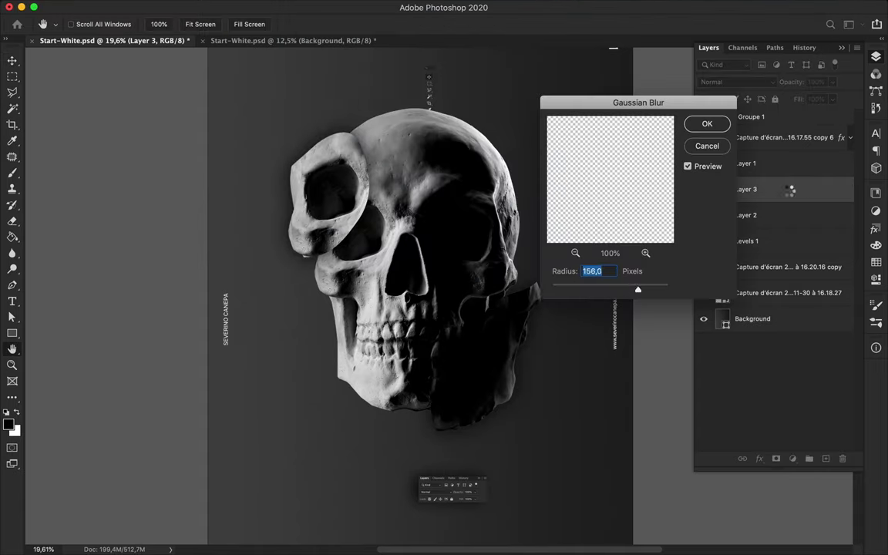
{"action": "left_click", "coordinate": [771, 83]}
Blend the shadow layer in Overlay mode and nudge it slightly toward the jaw.
{"action": "left_click", "coordinate": [713, 117]}
{"action": "left_click", "coordinate": [753, 83]}
{"action": "left_click", "coordinate": [690, 175]}
{"action": "left_click_drag", "start_coordinate": [530, 351], "coordinate": [531, 356]}
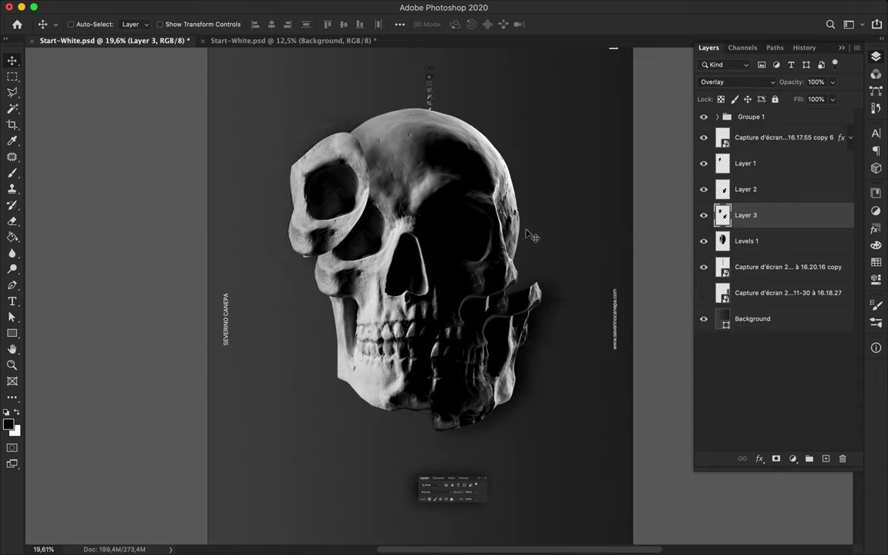
{"action": "left_click", "coordinate": [431, 99], "text": "ctrl"}
Draw a filled shape around the right eye socket with the Pen in Shape mode.
{"action": "key", "text": "p"}
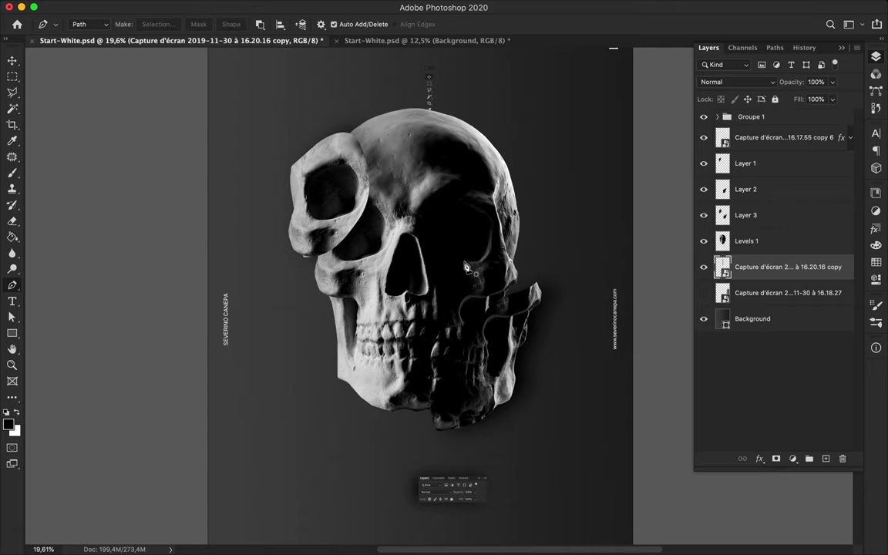
{"action": "left_click", "coordinate": [827, 460]}
{"action": "left_click", "coordinate": [88, 24]}
{"action": "left_click", "coordinate": [80, 14]}
{"action": "left_click", "coordinate": [400, 232]}
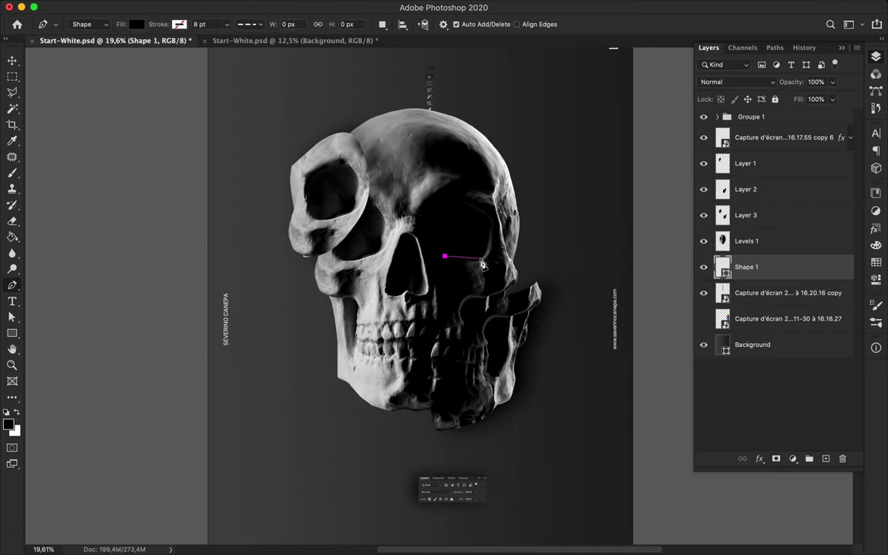
{"action": "scroll", "coordinate": [409, 232], "scroll_direction": "up", "scroll_amount": 5}
{"action": "left_click_drag", "start_coordinate": [482, 259], "coordinate": [497, 240]}
{"action": "left_click_drag", "start_coordinate": [521, 143], "coordinate": [521, 130]}
{"action": "left_click_drag", "start_coordinate": [445, 76], "coordinate": [359, 53]}
{"action": "scroll", "coordinate": [362, 53], "scroll_direction": "up", "scroll_amount": 3}
{"action": "left_click_drag", "start_coordinate": [315, 231], "coordinate": [305, 269]}
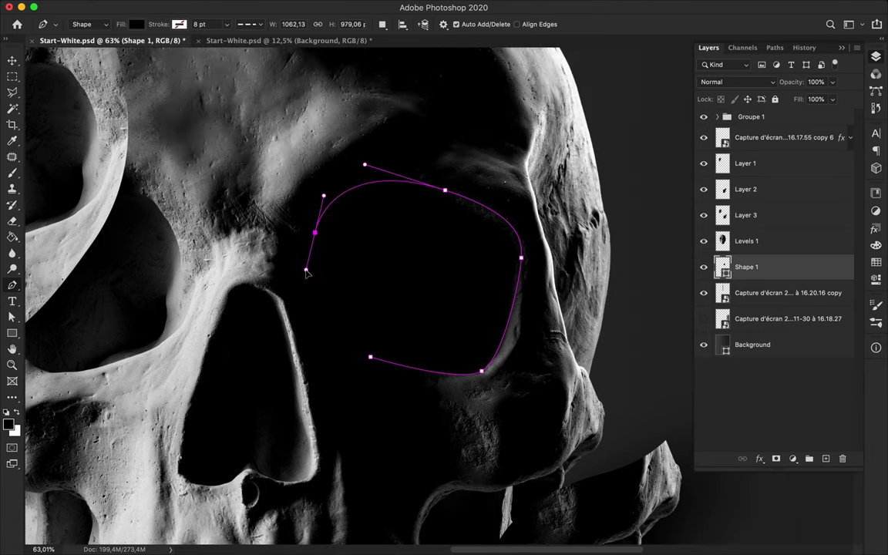
{"action": "left_click_drag", "start_coordinate": [370, 357], "coordinate": [431, 382]}
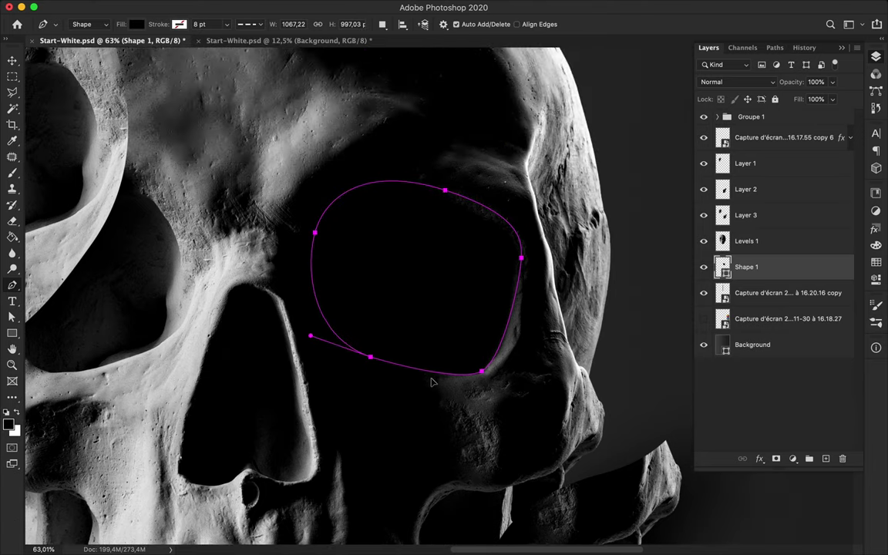
{"action": "scroll", "coordinate": [434, 382], "scroll_direction": "down", "scroll_amount": 3}
{"action": "scroll", "coordinate": [434, 381], "scroll_direction": "down", "scroll_amount": 2}
Fill the eye shape with a linear grey gradient, darkening a colour stop to 141414.
{"action": "key", "text": "a"}
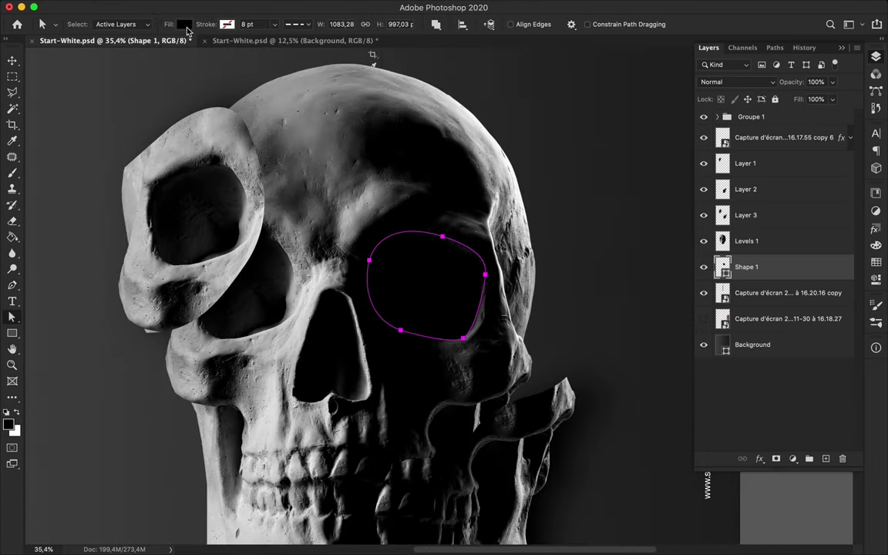
{"action": "left_click", "coordinate": [184, 24]}
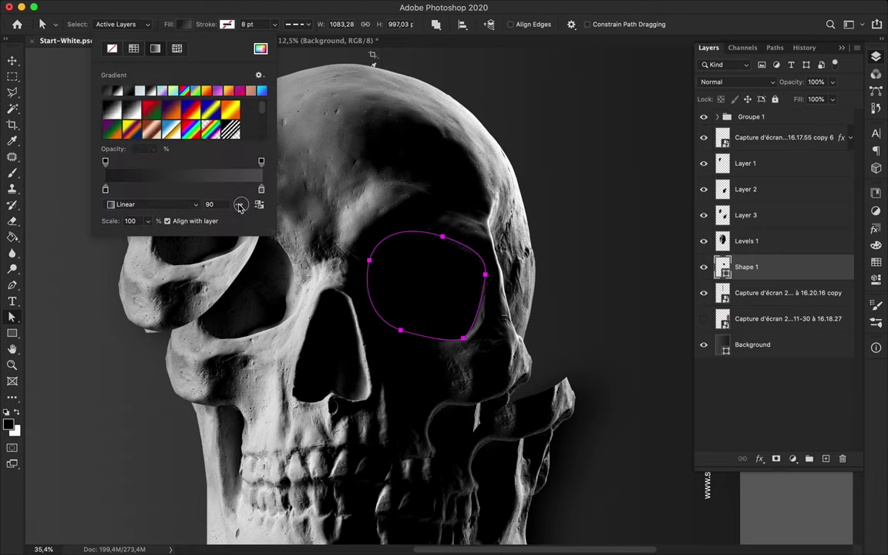
{"action": "left_click_drag", "start_coordinate": [770, 266], "coordinate": [780, 241]}
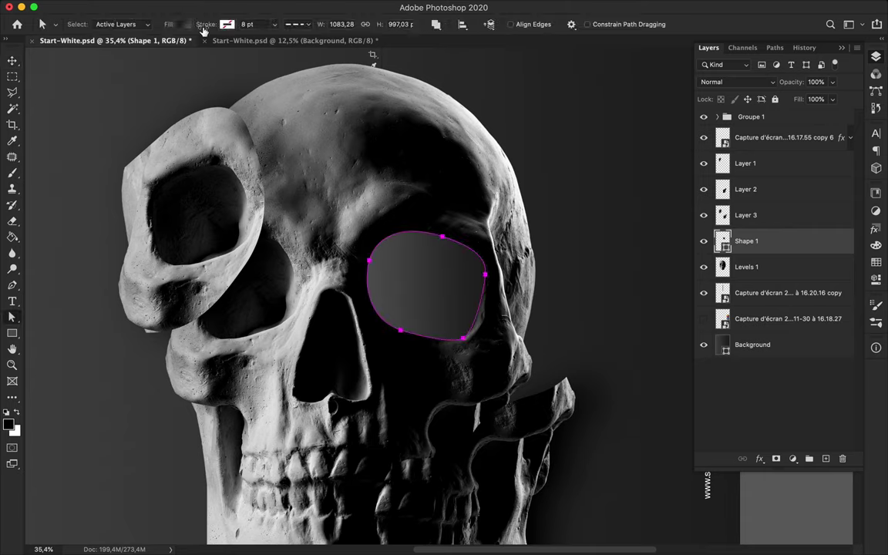
{"action": "left_click", "coordinate": [184, 24]}
{"action": "double_click", "coordinate": [261, 189]}
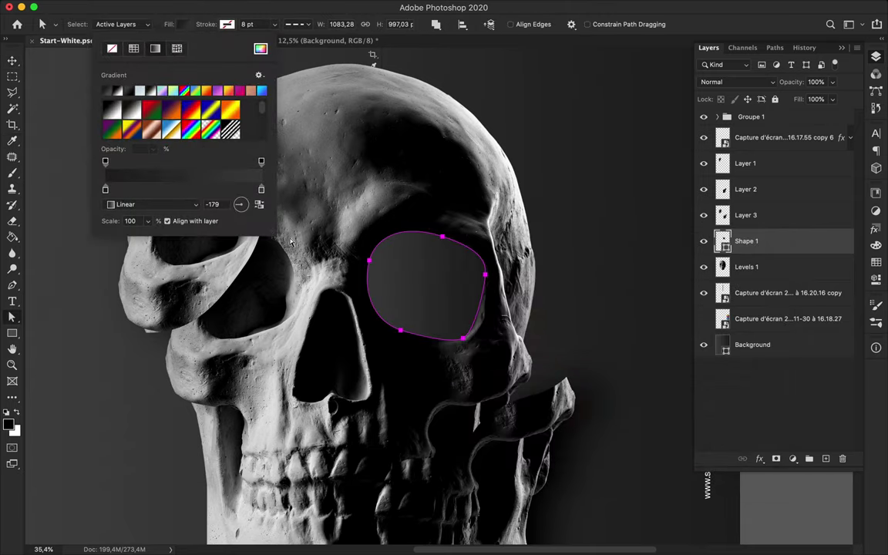
{"action": "left_click", "coordinate": [459, 412]}
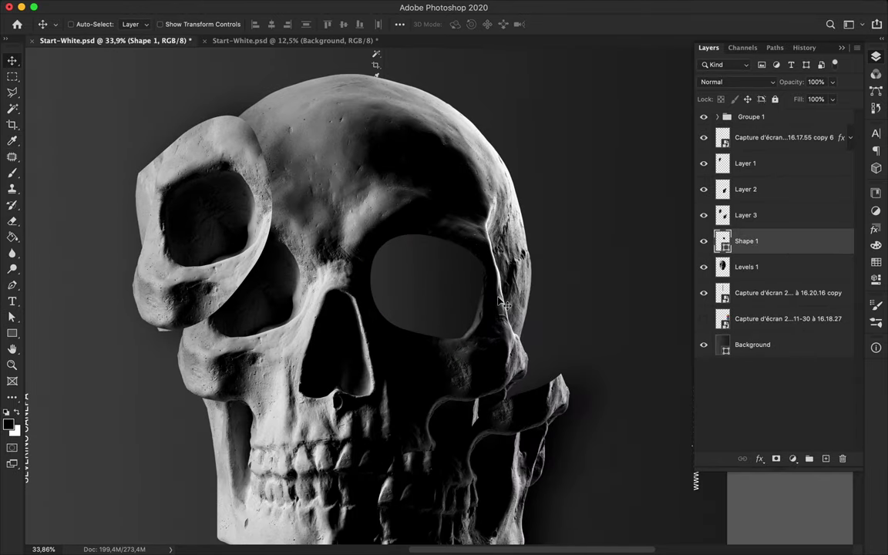
Add a new layer above Levels 1 and load the eye-hole shape as a selection.
{"action": "left_click", "coordinate": [788, 266]}
{"action": "key", "text": "ctrl+shift+alt+n"}
{"action": "left_click", "coordinate": [722, 242], "text": "ctrl"}
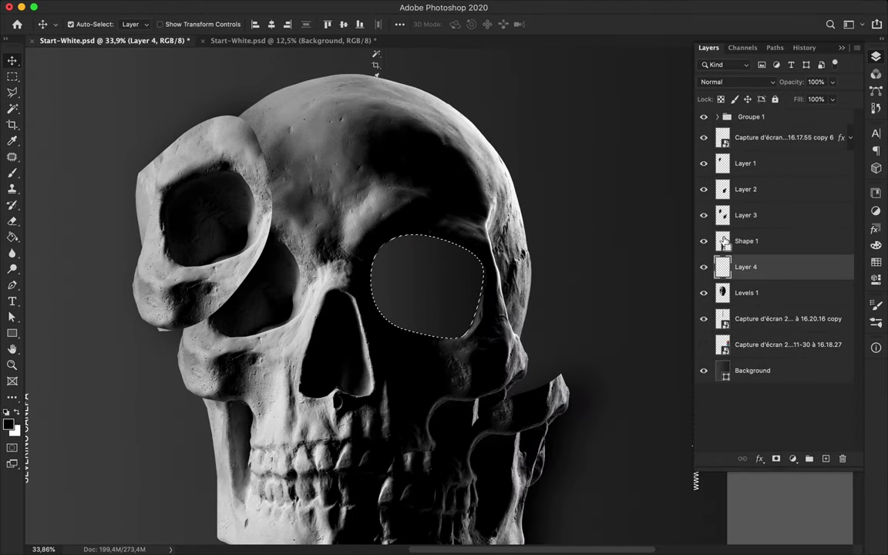
Paint the eye hole dark on the new layer, reposition it, and blend it in Overlay.
{"action": "key", "text": "b"}
{"action": "left_click", "coordinate": [421, 322]}
{"action": "key", "text": "ctrl+d"}
{"action": "key", "text": "m"}
{"action": "left_click", "coordinate": [288, 8]}
{"action": "left_click", "coordinate": [333, 73]}
{"action": "key", "text": "v"}
{"action": "left_click_drag", "start_coordinate": [441, 284], "coordinate": [453, 300]}
{"action": "left_click", "coordinate": [736, 81]}
{"action": "left_click", "coordinate": [717, 213]}
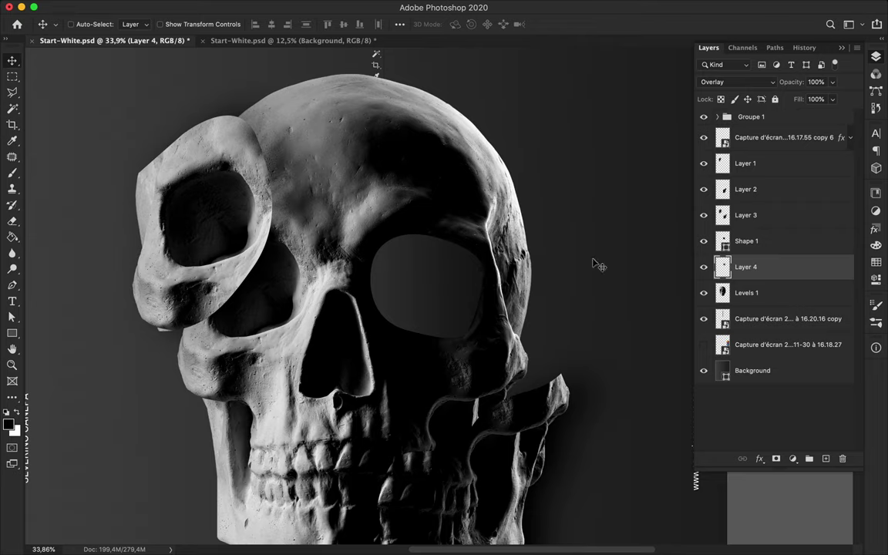
Duplicate Shape 1 and apply a low-amount Add Noise filter to the copy.
{"action": "left_click", "coordinate": [774, 244]}
{"action": "key", "text": "ctrl+j"}
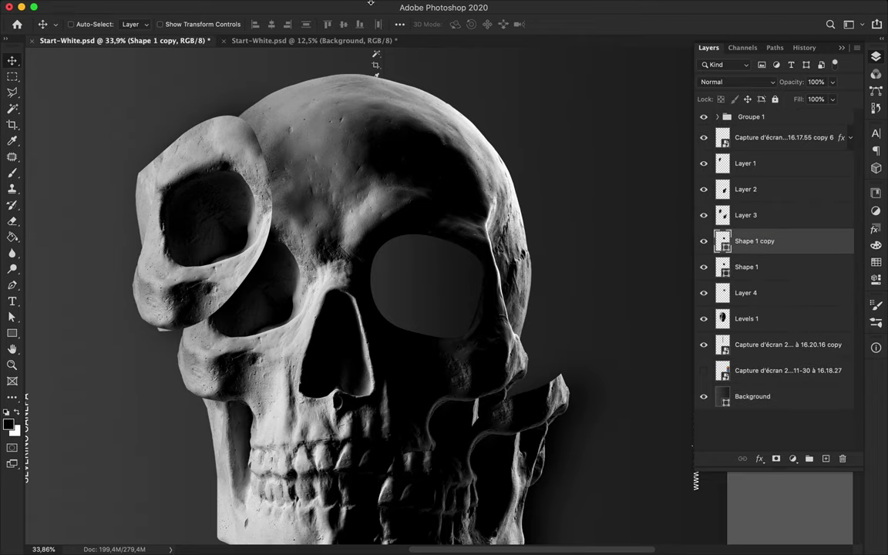
{"action": "left_click", "coordinate": [288, 6]}
{"action": "mouse_move", "coordinate": [297, 188]}
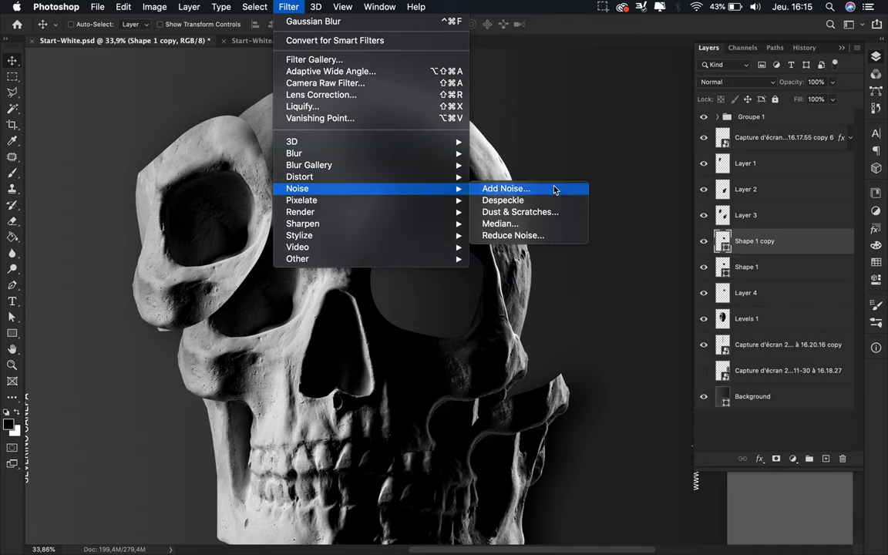
{"action": "left_click", "coordinate": [553, 189]}
{"action": "left_click", "coordinate": [487, 192]}
{"action": "left_click_drag", "start_coordinate": [99, 195], "coordinate": [20, 198]}
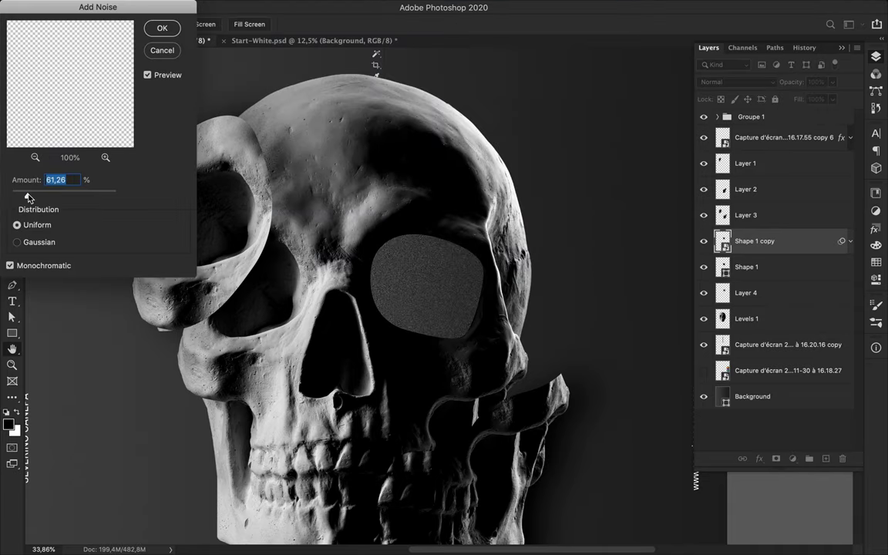
{"action": "key", "text": "Return"}
{"action": "left_click", "coordinate": [850, 240]}
Set the noisy copy to Overlay blending at 23% opacity and 37% fill.
{"action": "left_click", "coordinate": [736, 82]}
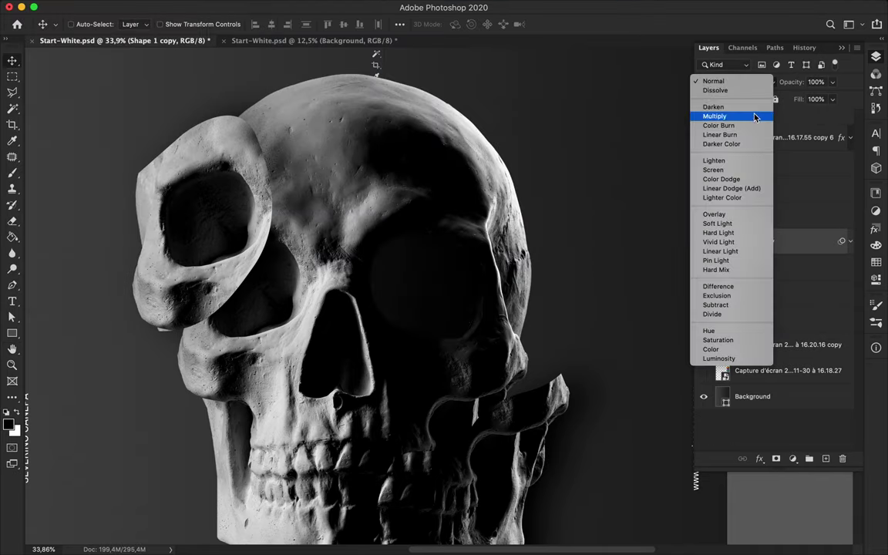
{"action": "left_click", "coordinate": [743, 215]}
{"action": "scroll", "coordinate": [406, 278], "scroll_direction": "up", "scroll_amount": 1}
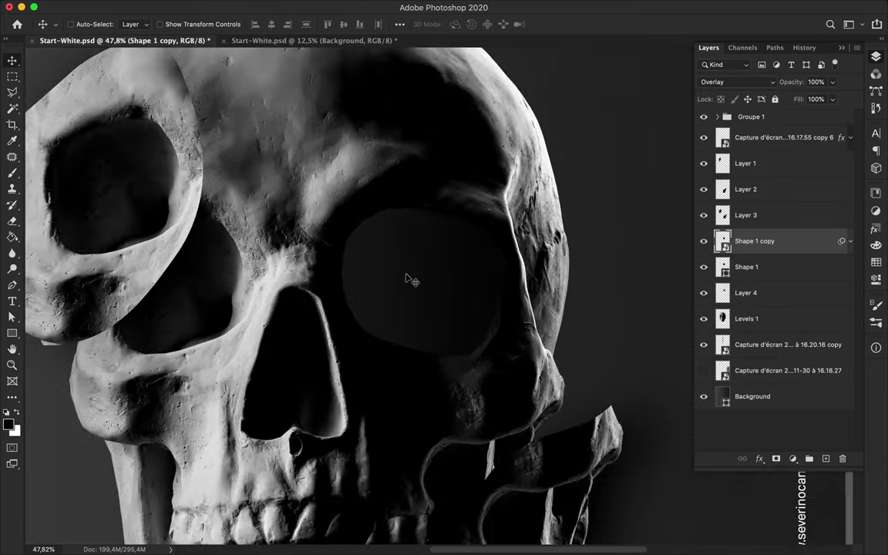
{"action": "scroll", "coordinate": [406, 278], "scroll_direction": "up", "scroll_amount": 5}
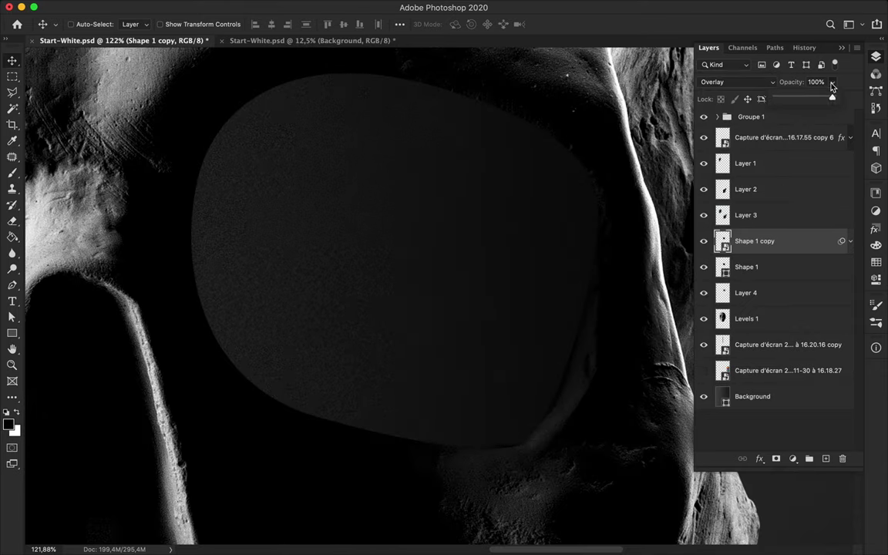
{"action": "scroll", "coordinate": [522, 202], "scroll_direction": "up", "scroll_amount": 4}
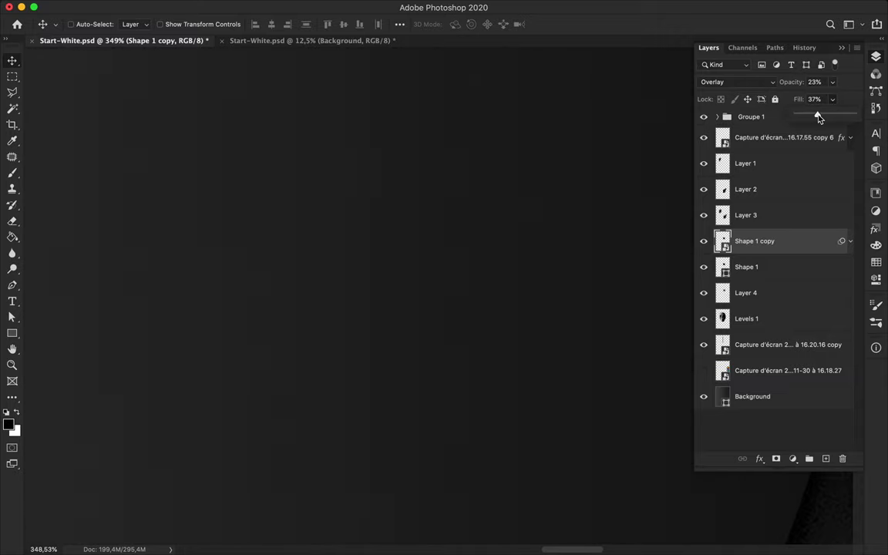
{"action": "scroll", "coordinate": [510, 181], "scroll_direction": "down", "scroll_amount": 2}
{"action": "scroll", "coordinate": [511, 181], "scroll_direction": "down", "scroll_amount": 2}
{"action": "scroll", "coordinate": [511, 181], "scroll_direction": "down", "scroll_amount": 4}
{"action": "scroll", "coordinate": [511, 180], "scroll_direction": "down", "scroll_amount": 3}
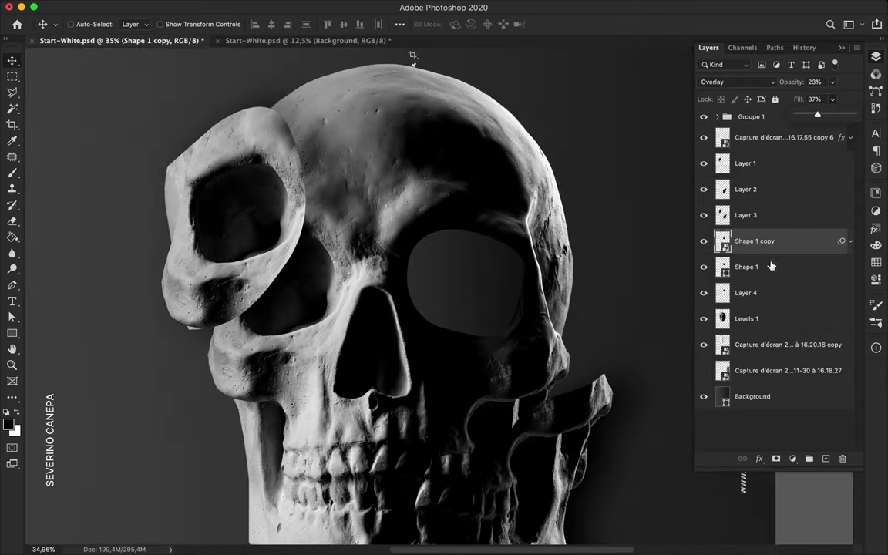
Select the original Shape 1 layer and bring up its context options.
{"action": "left_click", "coordinate": [777, 267]}
{"action": "left_click", "coordinate": [794, 459]}
{"action": "key", "text": "Escape"}
{"action": "right_click", "coordinate": [808, 272]}
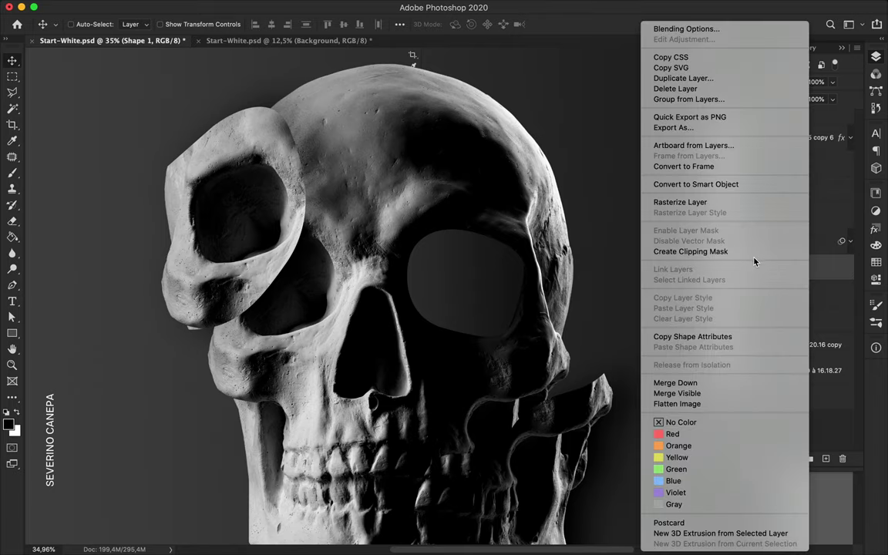
Add a Satin effect to Shape 1 with distance 44 and size 144.
{"action": "right_click", "coordinate": [722, 258]}
{"action": "left_click", "coordinate": [768, 262]}
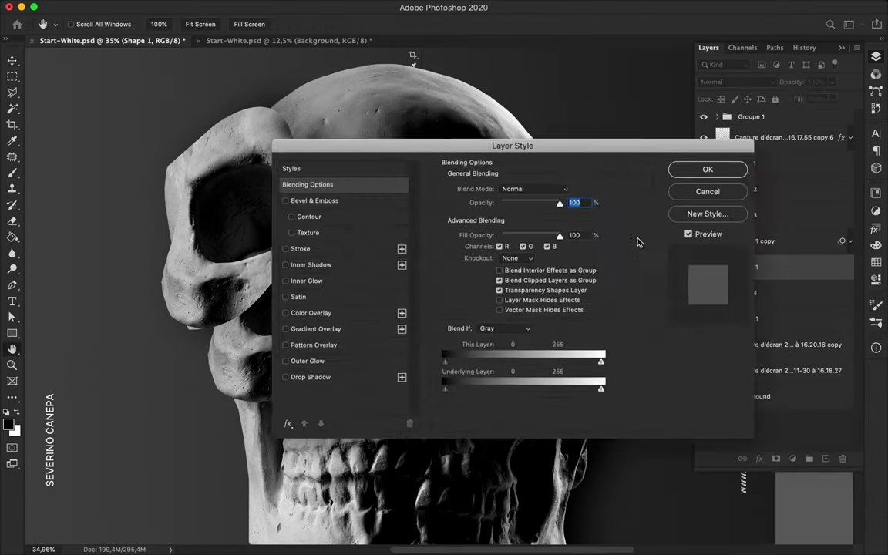
{"action": "left_click_drag", "start_coordinate": [514, 113], "coordinate": [786, 78]}
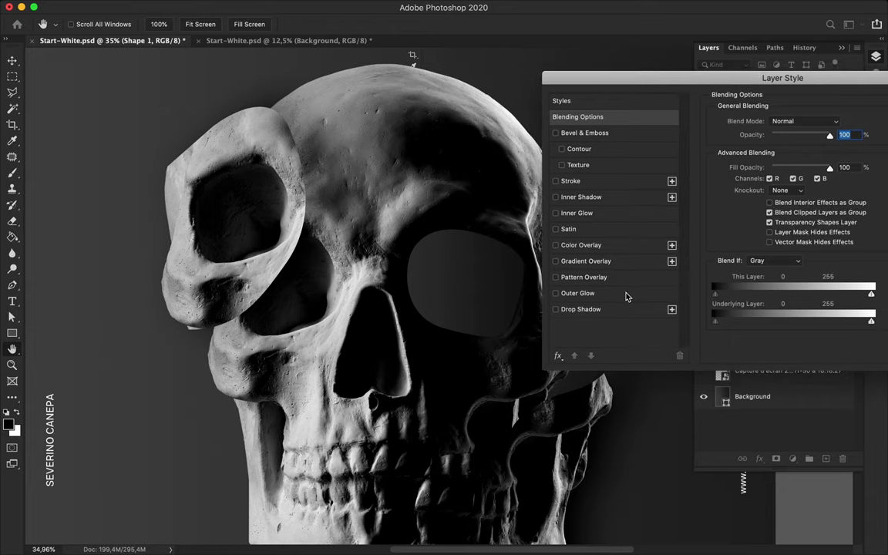
{"action": "left_click", "coordinate": [568, 229]}
{"action": "mouse_move", "coordinate": [615, 77]}
{"action": "left_mouse_down"}
{"action": "mouse_move", "coordinate": [240, 212]}
{"action": "mouse_move", "coordinate": [90, 48]}
{"action": "mouse_move", "coordinate": [3, 68]}
{"action": "left_mouse_up"}
{"action": "mouse_move", "coordinate": [149, 171]}
{"action": "left_mouse_down"}
{"action": "mouse_move", "coordinate": [171, 171]}
{"action": "mouse_move", "coordinate": [182, 186]}
{"action": "left_mouse_up"}
{"action": "left_click_drag", "start_coordinate": [125, 74], "coordinate": [197, 77]}
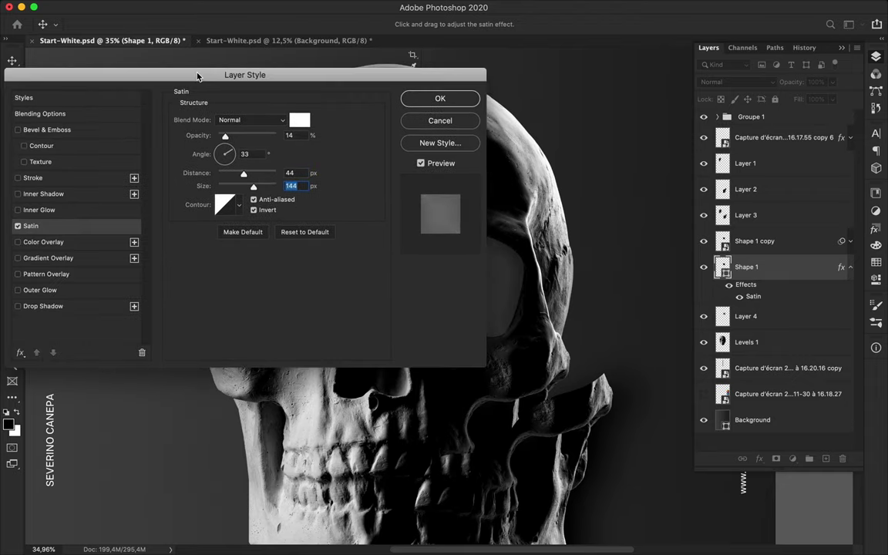
Add an Inner Bevel with 22% depth and 24 px size, lowering its highlight opacity.
{"action": "left_click", "coordinate": [19, 130]}
{"action": "left_click_drag", "start_coordinate": [90, 83], "coordinate": [638, 37]}
{"action": "left_click_drag", "start_coordinate": [779, 187], "coordinate": [773, 186]}
{"action": "left_click_drag", "start_coordinate": [725, 49], "coordinate": [640, 26]}
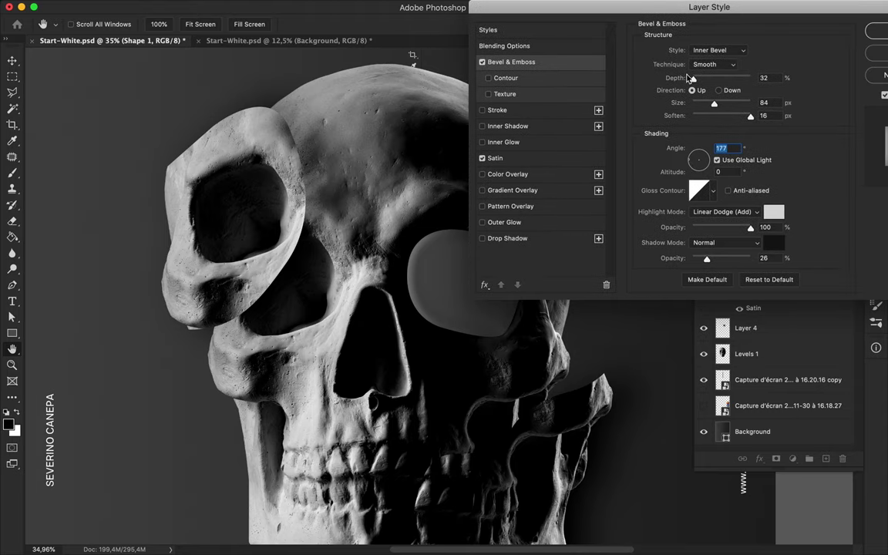
{"action": "left_click_drag", "start_coordinate": [697, 79], "coordinate": [702, 107]}
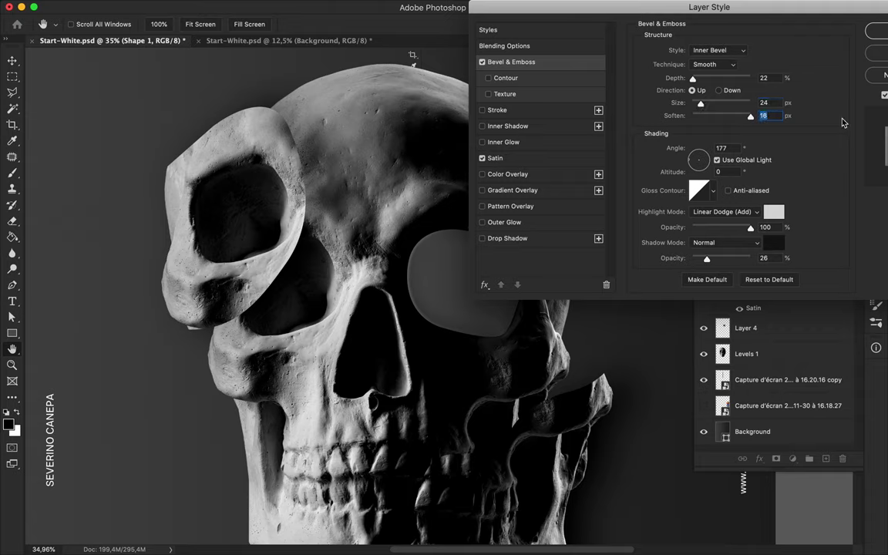
{"action": "left_click_drag", "start_coordinate": [750, 229], "coordinate": [701, 229]}
Lower the satin opacity, apply the layer styles, and fit the poster in view.
{"action": "mouse_move", "coordinate": [731, 10]}
{"action": "left_mouse_down"}
{"action": "mouse_move", "coordinate": [319, 251]}
{"action": "mouse_move", "coordinate": [342, 291]}
{"action": "left_mouse_up"}
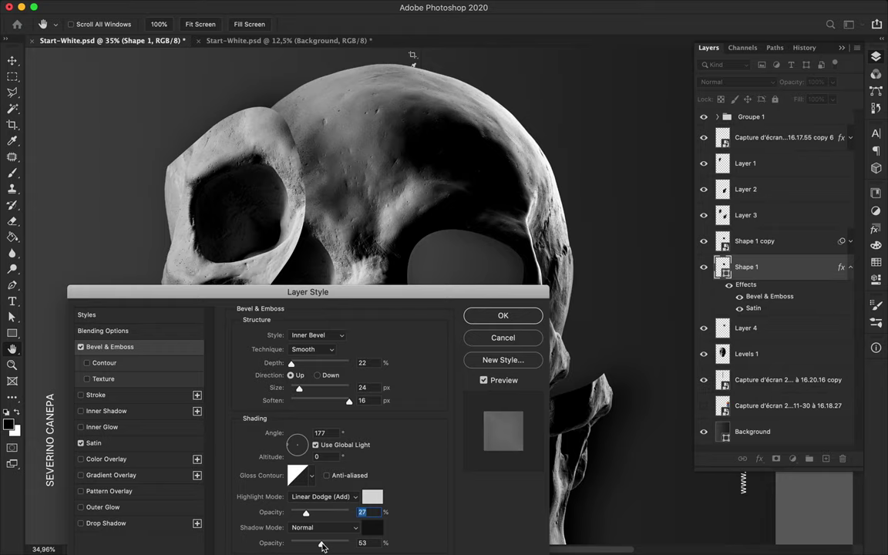
{"action": "left_click_drag", "start_coordinate": [307, 291], "coordinate": [414, 227]}
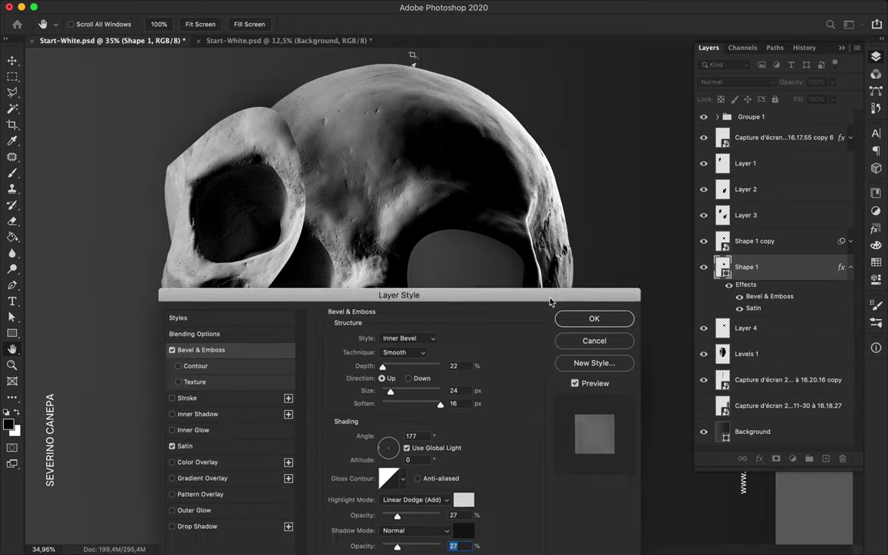
{"action": "left_click", "coordinate": [200, 378]}
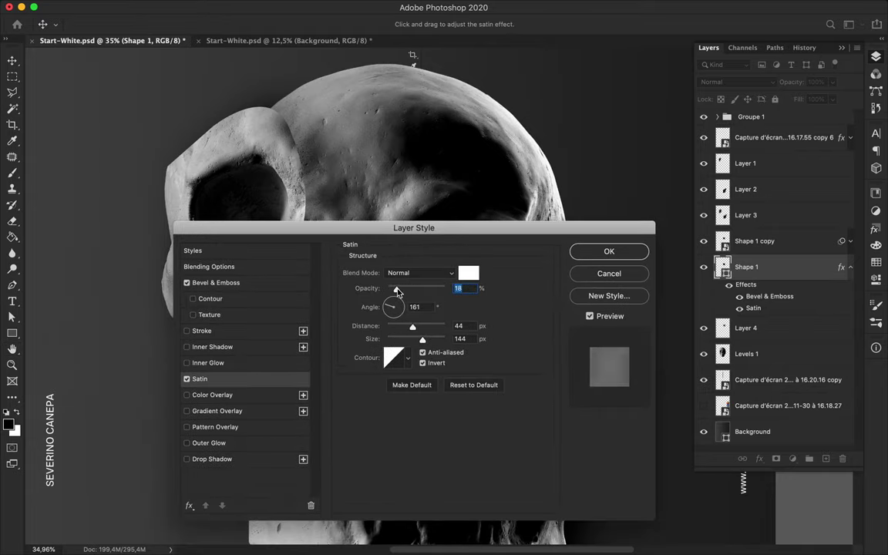
{"action": "left_click_drag", "start_coordinate": [397, 227], "coordinate": [396, 391]}
{"action": "left_click_drag", "start_coordinate": [397, 454], "coordinate": [394, 456]}
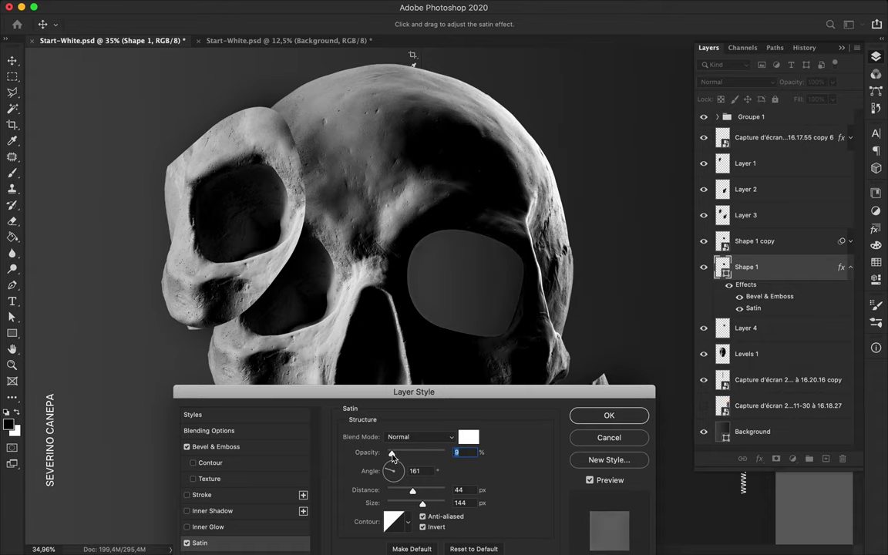
{"action": "left_click", "coordinate": [613, 414]}
{"action": "key", "text": "ctrl+0"}
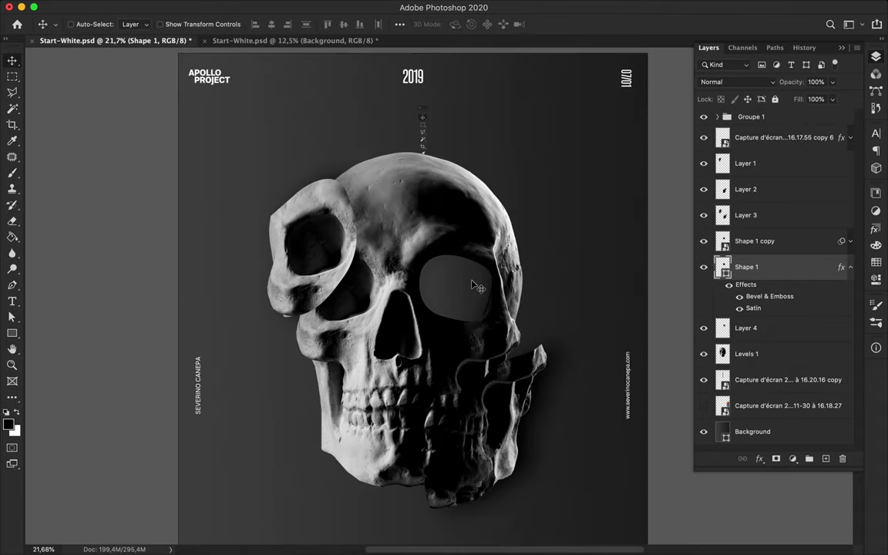
Temporarily show the colour palette layer and sample red from it as the foreground colour.
{"action": "left_click", "coordinate": [851, 268]}
{"action": "scroll", "coordinate": [513, 277], "scroll_direction": "up", "scroll_amount": 2}
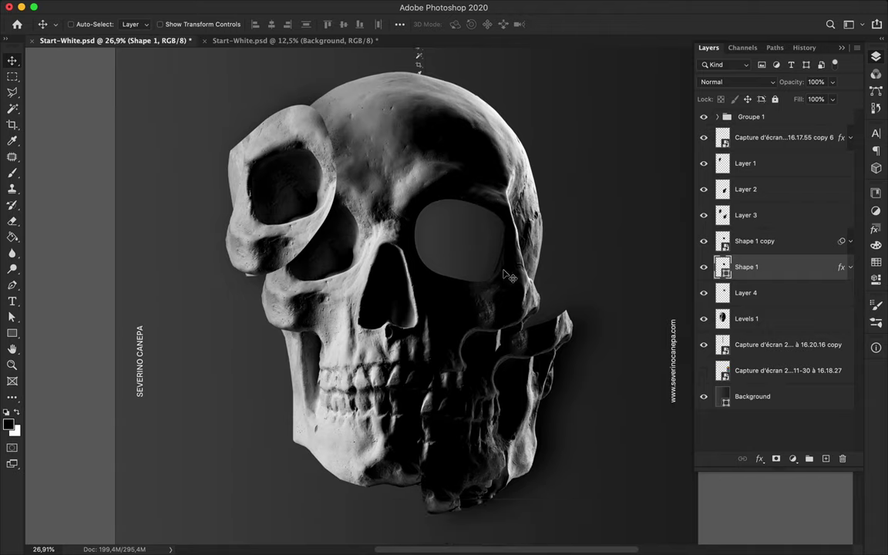
{"action": "scroll", "coordinate": [513, 277], "scroll_direction": "up", "scroll_amount": 2}
{"action": "left_click", "coordinate": [702, 370]}
{"action": "scroll", "coordinate": [630, 370], "scroll_direction": "up", "scroll_amount": 3}
{"action": "scroll", "coordinate": [630, 370], "scroll_direction": "up", "scroll_amount": 2}
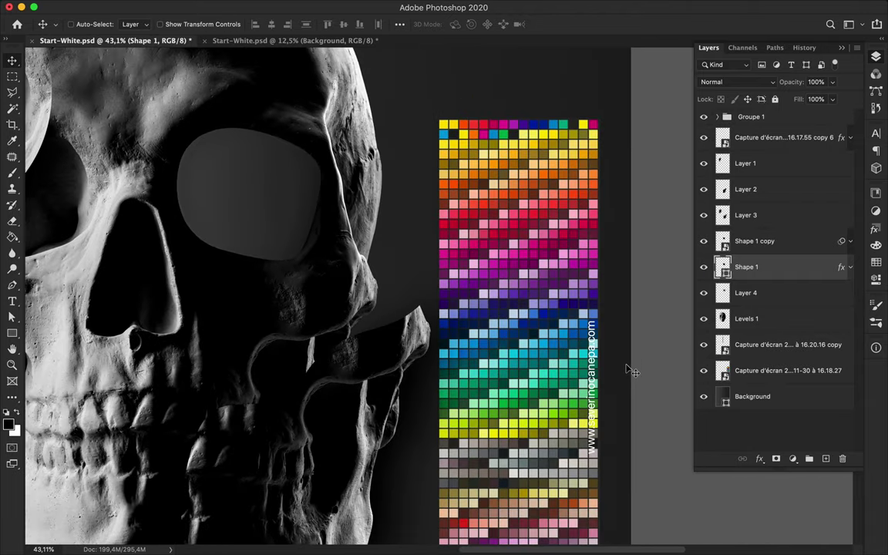
{"action": "key", "text": "i"}
{"action": "left_click", "coordinate": [553, 199]}
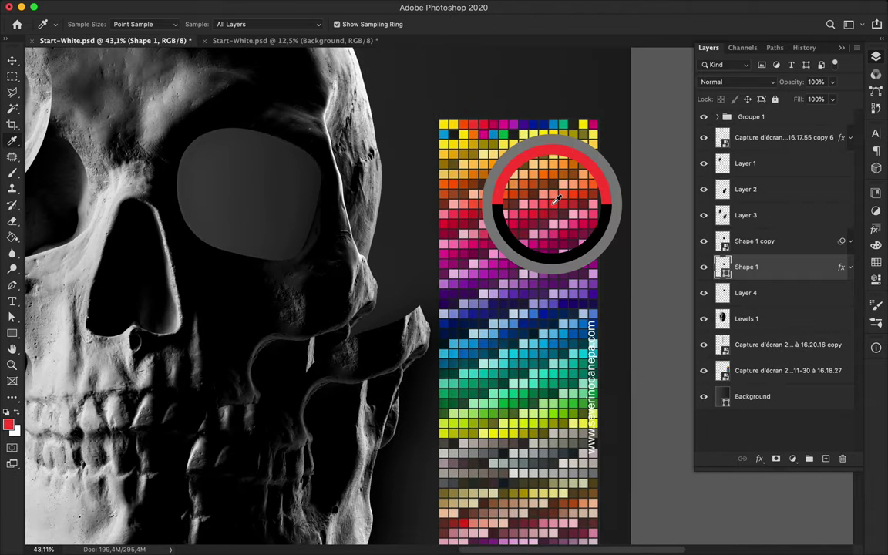
Hide the colour palette layer again.
{"action": "key", "text": "v"}
{"action": "left_click", "coordinate": [786, 370]}
{"action": "left_click", "coordinate": [703, 370]}
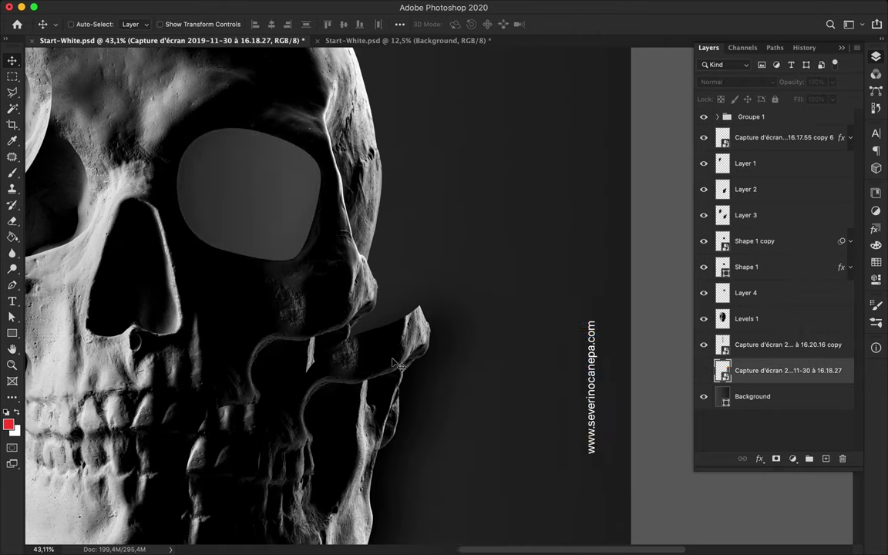
{"action": "scroll", "coordinate": [397, 364], "scroll_direction": "down", "scroll_amount": 2}
{"action": "scroll", "coordinate": [397, 363], "scroll_direction": "down", "scroll_amount": 2}
{"action": "scroll", "coordinate": [397, 364], "scroll_direction": "up", "scroll_amount": 1}
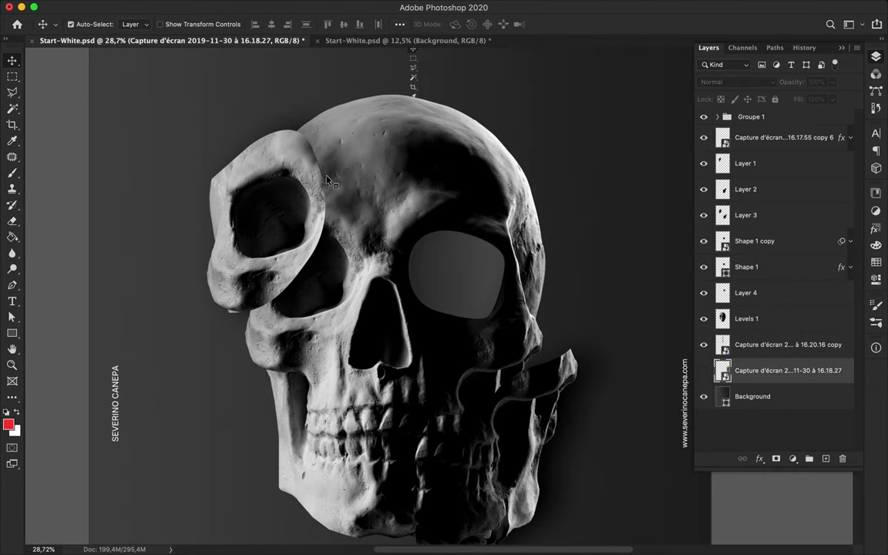
Set Layer 3 to Multiply blending with 57% fill and 75% opacity.
{"action": "left_click", "coordinate": [292, 151], "text": "ctrl"}
{"action": "left_click", "coordinate": [738, 82]}
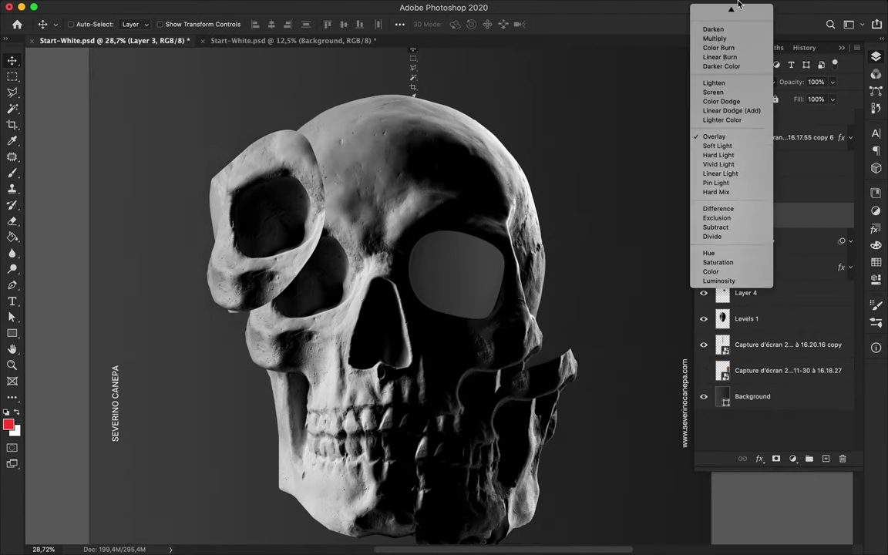
{"action": "left_click", "coordinate": [720, 41]}
{"action": "left_click", "coordinate": [832, 99]}
{"action": "mouse_move", "coordinate": [834, 115]}
{"action": "left_mouse_down"}
{"action": "mouse_move", "coordinate": [808, 116]}
{"action": "mouse_move", "coordinate": [811, 99]}
{"action": "left_mouse_up"}
{"action": "left_click", "coordinate": [832, 82]}
{"action": "left_click", "coordinate": [626, 154]}
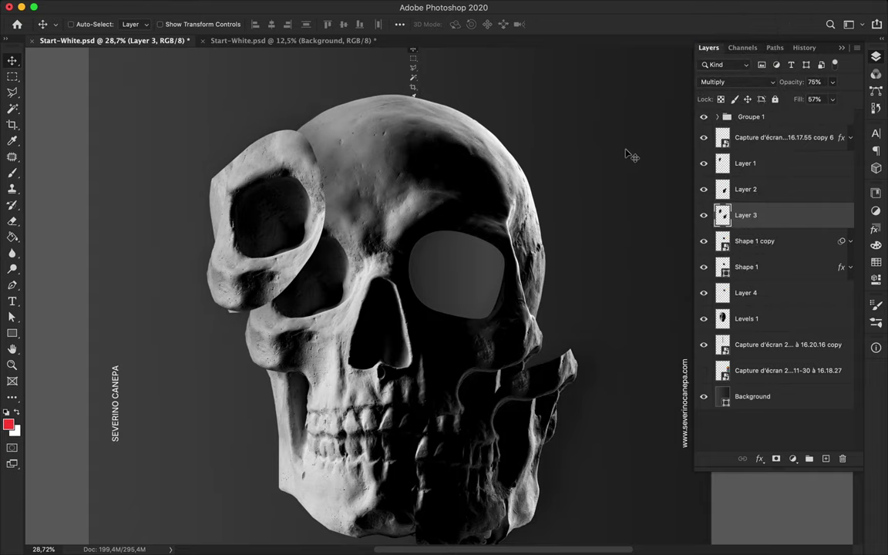
Move the panel screenshot layer lower in the layer stack.
{"action": "scroll", "coordinate": [452, 310], "scroll_direction": "up", "scroll_amount": 5}
{"action": "scroll", "coordinate": [452, 309], "scroll_direction": "down", "scroll_amount": 2}
{"action": "scroll", "coordinate": [452, 309], "scroll_direction": "down", "scroll_amount": 4}
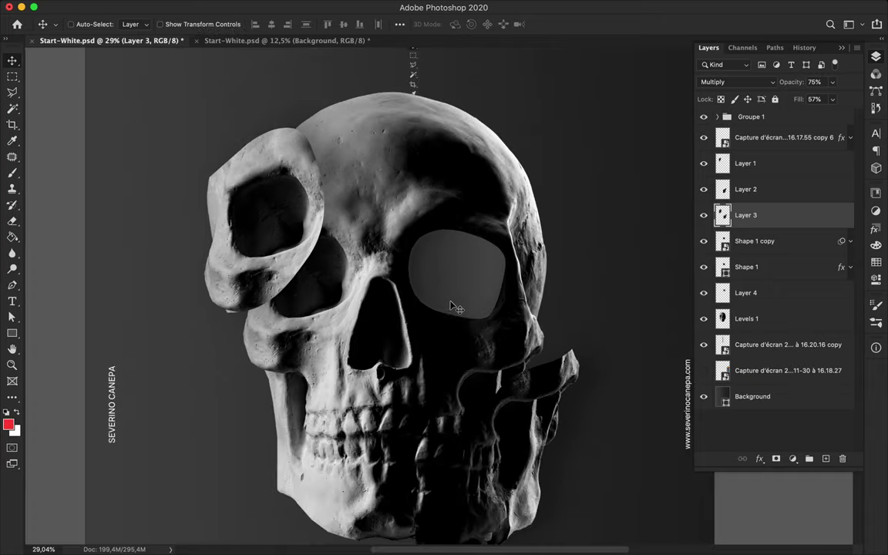
{"action": "scroll", "coordinate": [374, 355], "scroll_direction": "up", "scroll_amount": 1}
{"action": "scroll", "coordinate": [374, 354], "scroll_direction": "down", "scroll_amount": 1}
{"action": "scroll", "coordinate": [373, 354], "scroll_direction": "down", "scroll_amount": 2}
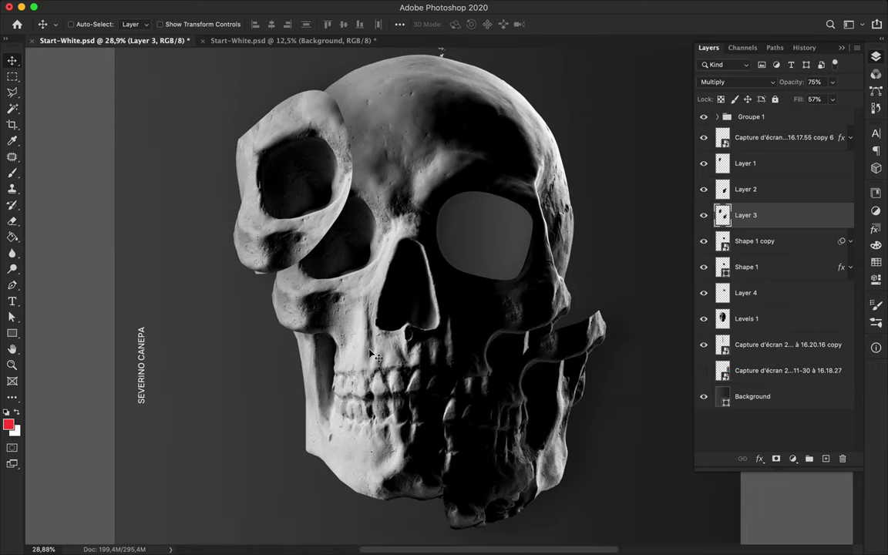
{"action": "scroll", "coordinate": [376, 357], "scroll_direction": "up", "scroll_amount": 1}
{"action": "scroll", "coordinate": [376, 357], "scroll_direction": "down", "scroll_amount": 2}
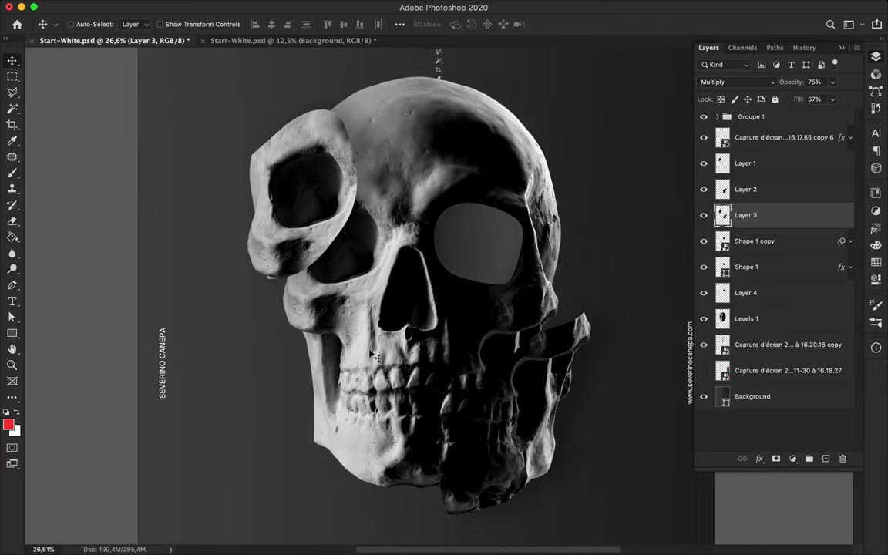
{"action": "scroll", "coordinate": [450, 412], "scroll_direction": "down", "scroll_amount": 4}
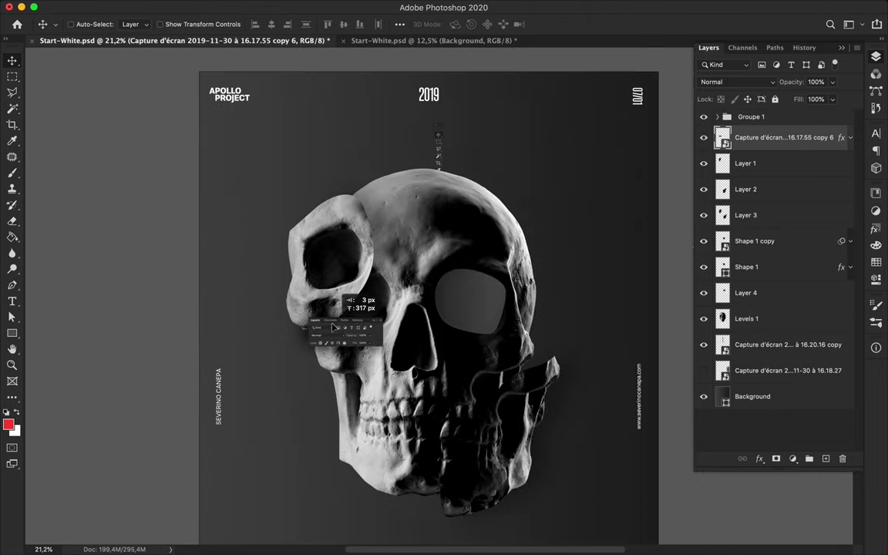
{"action": "mouse_move", "coordinate": [451, 413]}
{"action": "left_mouse_down"}
{"action": "mouse_move", "coordinate": [743, 245]}
{"action": "mouse_move", "coordinate": [744, 252]}
{"action": "left_mouse_up"}
Alt-drag panel screenshot copies to the skull's lower right and along its right side.
{"action": "left_click_drag", "start_coordinate": [347, 323], "coordinate": [551, 443]}
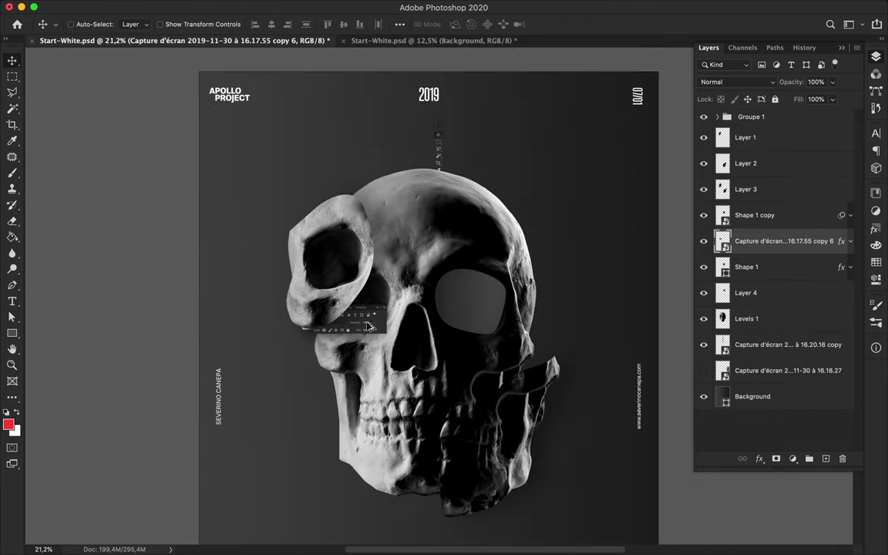
{"action": "left_click_drag", "start_coordinate": [770, 241], "coordinate": [770, 163]}
{"action": "mouse_move", "coordinate": [539, 455]}
{"action": "left_mouse_down"}
{"action": "mouse_move", "coordinate": [524, 220]}
{"action": "mouse_move", "coordinate": [536, 428]}
{"action": "mouse_move", "coordinate": [544, 308]}
{"action": "mouse_move", "coordinate": [531, 119]}
{"action": "left_mouse_up"}
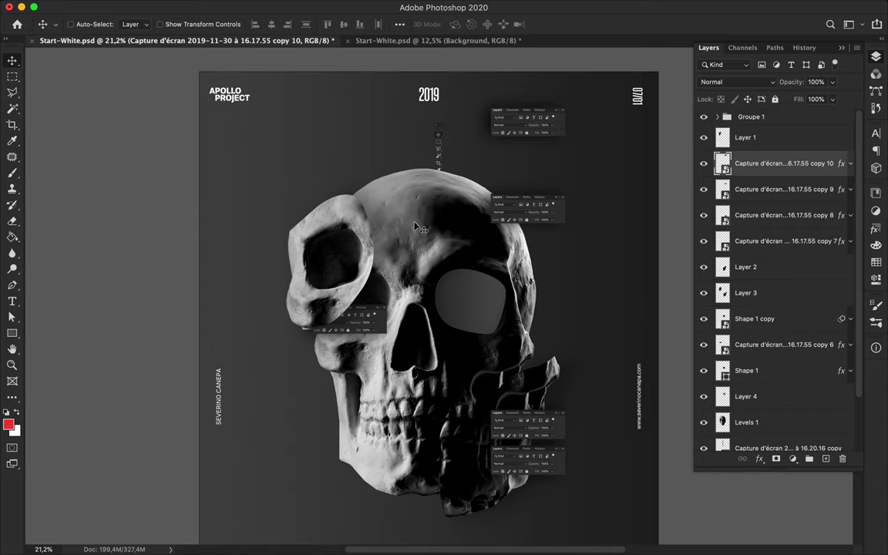
{"action": "key", "text": "p"}
{"action": "left_click", "coordinate": [137, 24]}
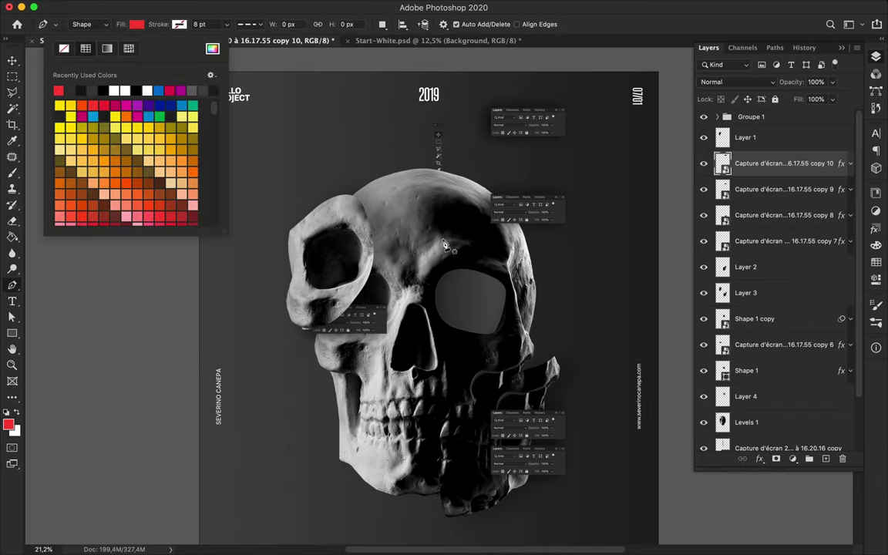
Draw a short horizontal Pen line above the skull with no fill and a solid red 2 pt stroke.
{"action": "left_click", "coordinate": [334, 178]}
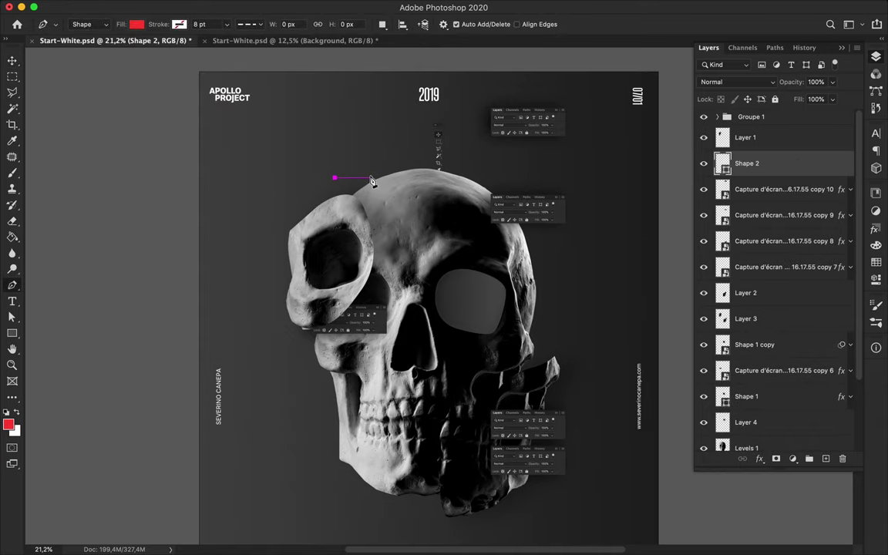
{"action": "left_click", "coordinate": [371, 178]}
{"action": "key", "text": "a"}
{"action": "left_click", "coordinate": [182, 23]}
{"action": "left_click", "coordinate": [100, 45]}
{"action": "left_click", "coordinate": [227, 24]}
{"action": "left_click", "coordinate": [138, 77]}
{"action": "type", "text": "2"}
{"action": "left_click", "coordinate": [299, 24]}
{"action": "left_click", "coordinate": [301, 58]}
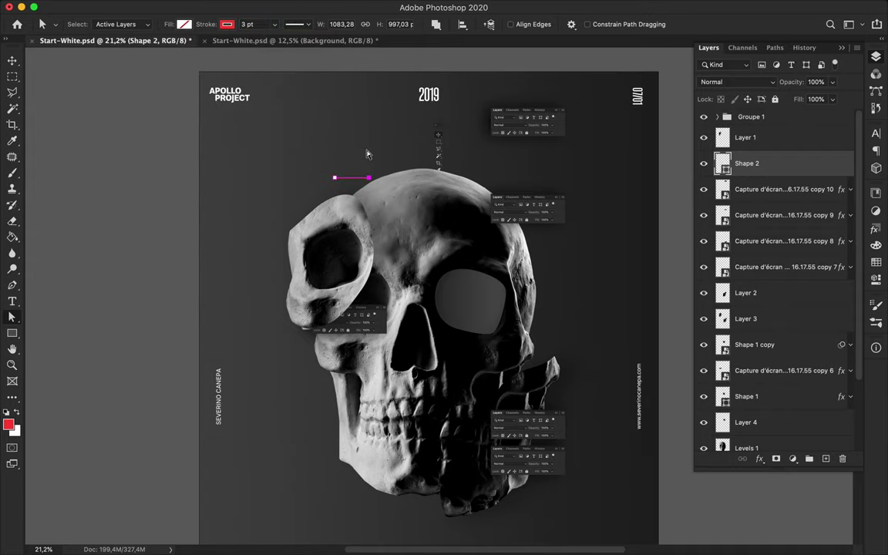
Alt-drag copies of the red line into small stacks around the skull and down the poster.
{"action": "key", "text": "v"}
{"action": "scroll", "coordinate": [402, 116], "scroll_direction": "up", "scroll_amount": 3}
{"action": "left_click_drag", "start_coordinate": [338, 226], "coordinate": [347, 251]}
{"action": "mouse_move", "coordinate": [347, 212]}
{"action": "left_mouse_down"}
{"action": "mouse_move", "coordinate": [255, 337]}
{"action": "mouse_move", "coordinate": [247, 469]}
{"action": "left_mouse_up"}
{"action": "scroll", "coordinate": [346, 207], "scroll_direction": "down", "scroll_amount": 2}
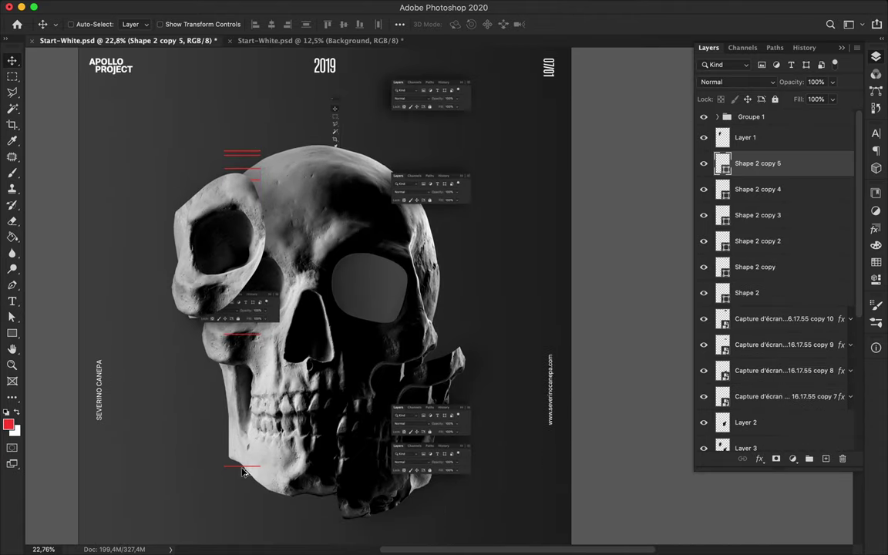
{"action": "left_click_drag", "start_coordinate": [819, 168], "coordinate": [786, 424]}
{"action": "mouse_move", "coordinate": [244, 467]}
{"action": "left_mouse_down"}
{"action": "mouse_move", "coordinate": [252, 481]}
{"action": "mouse_move", "coordinate": [247, 521]}
{"action": "mouse_move", "coordinate": [485, 291]}
{"action": "mouse_move", "coordinate": [494, 264]}
{"action": "left_mouse_up"}
{"action": "scroll", "coordinate": [494, 264], "scroll_direction": "up", "scroll_amount": 2}
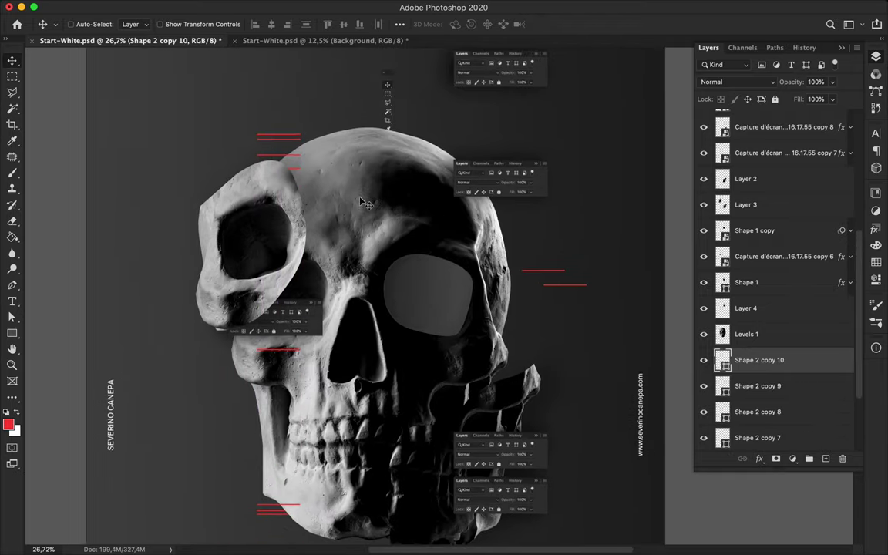
{"action": "key", "text": "p"}
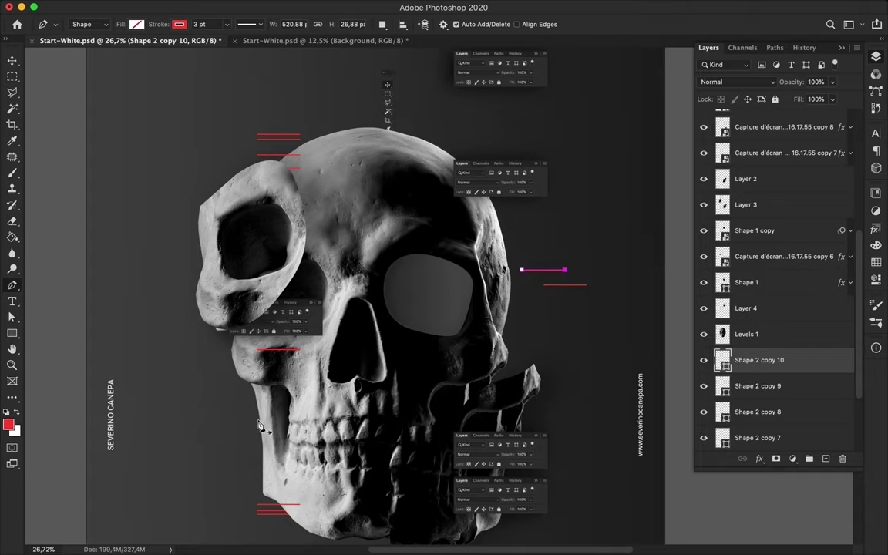
{"action": "scroll", "coordinate": [254, 436], "scroll_direction": "up", "scroll_amount": 1}
{"action": "key", "text": "a"}
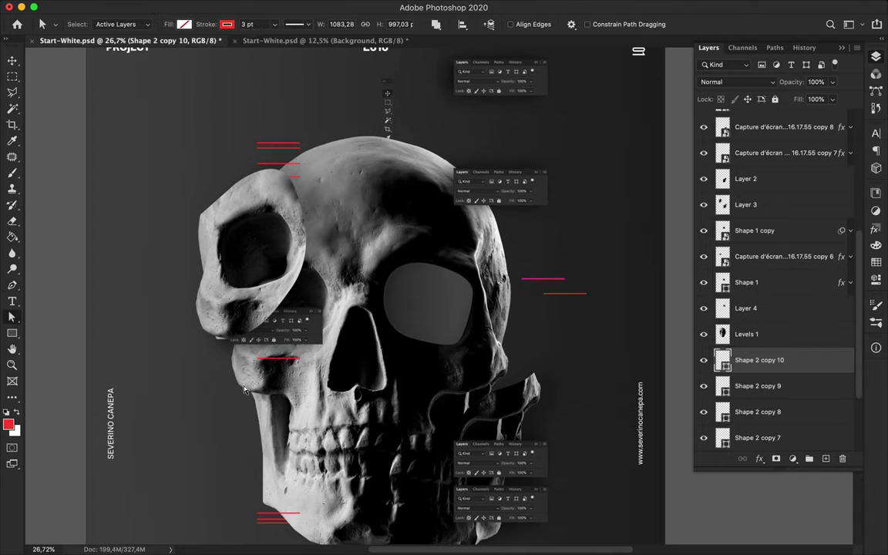
{"action": "left_click", "coordinate": [756, 339]}
Draw a red Pen shape curving down the skull's left jaw edge.
{"action": "key", "text": "p"}
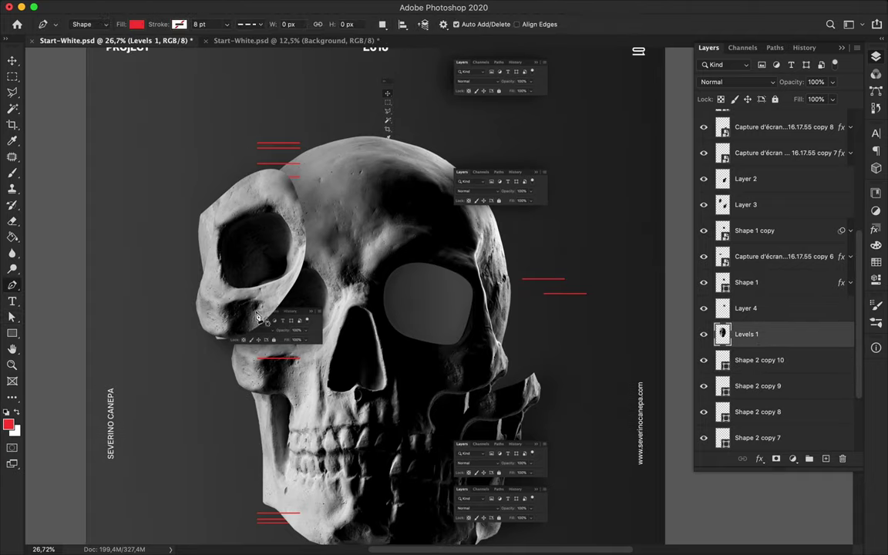
{"action": "left_click", "coordinate": [241, 384]}
{"action": "left_click_drag", "start_coordinate": [259, 474], "coordinate": [266, 502]}
{"action": "left_click", "coordinate": [267, 501]}
{"action": "key", "text": "ctrl+bracketleft"}
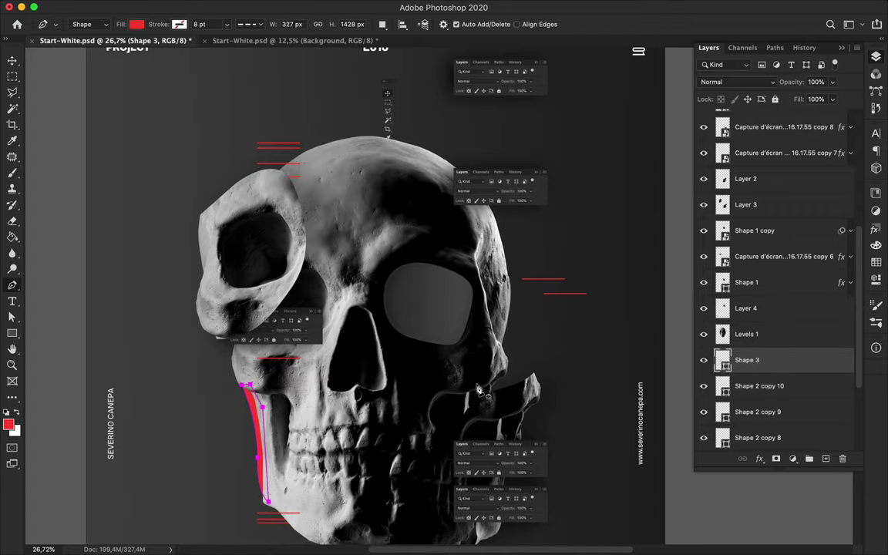
{"action": "key", "text": "a"}
{"action": "left_click", "coordinate": [260, 454]}
{"action": "scroll", "coordinate": [247, 443], "scroll_direction": "up", "scroll_amount": 3}
{"action": "scroll", "coordinate": [179, 438], "scroll_direction": "up", "scroll_amount": 2}
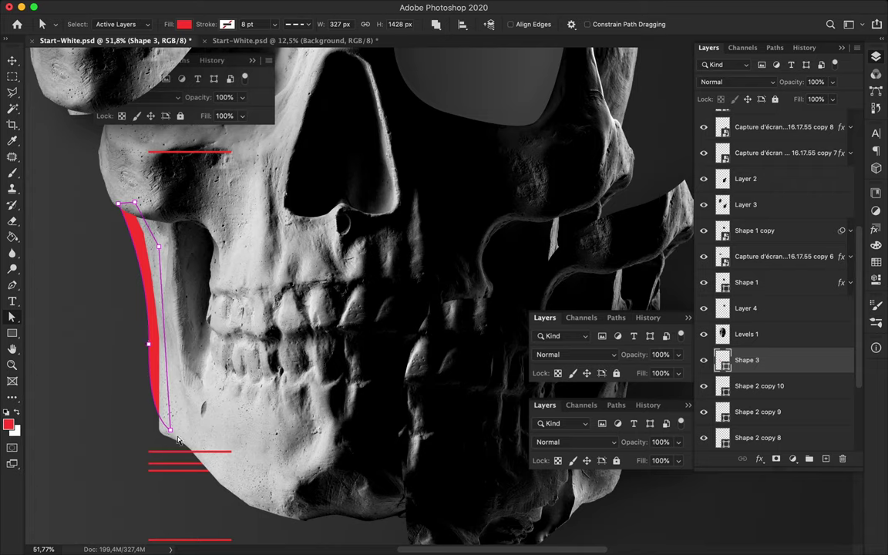
Reshape the red sliver by moving its bottom point and pulling curve handles with Convert Point.
{"action": "mouse_move", "coordinate": [170, 445]}
{"action": "left_mouse_down"}
{"action": "mouse_move", "coordinate": [163, 450]}
{"action": "mouse_move", "coordinate": [224, 451]}
{"action": "left_mouse_up"}
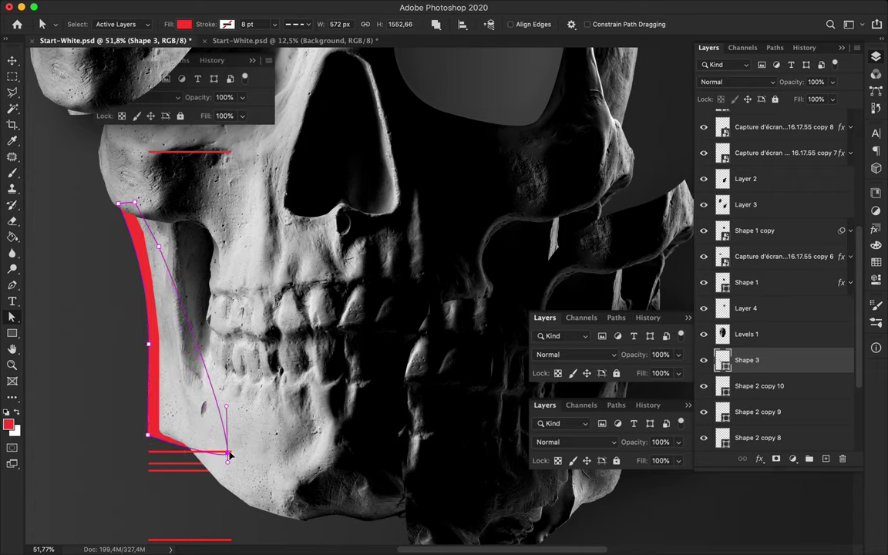
{"action": "key", "text": "Return"}
{"action": "left_click", "coordinate": [149, 436]}
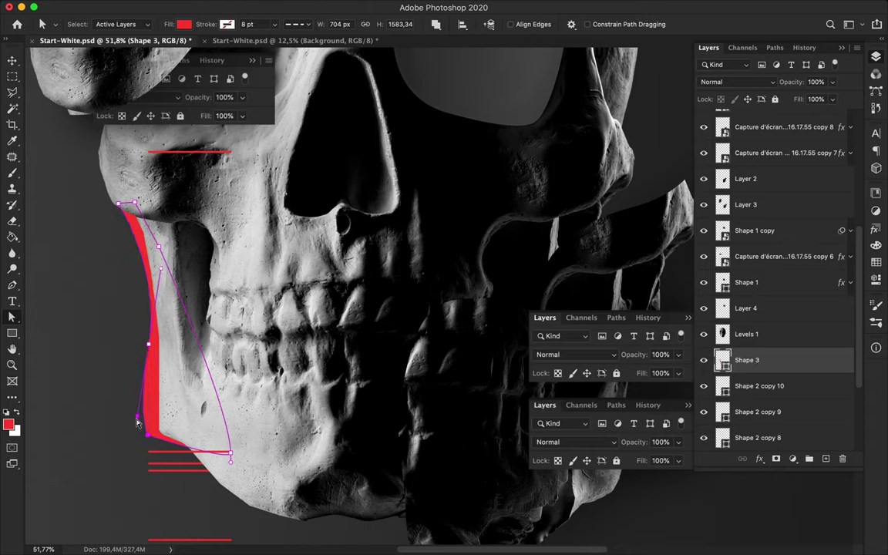
{"action": "key", "text": "c"}
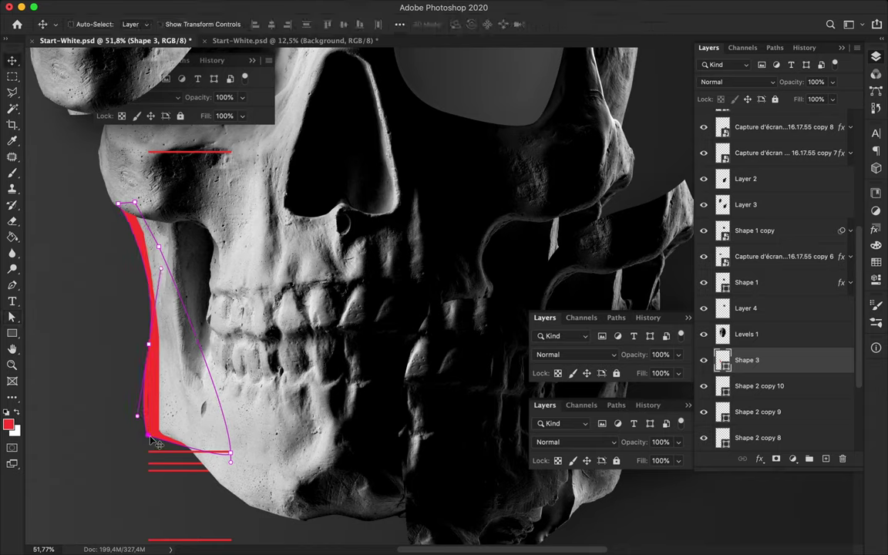
{"action": "left_click", "coordinate": [12, 285]}
{"action": "left_click", "coordinate": [73, 331]}
{"action": "mouse_move", "coordinate": [148, 436]}
{"action": "left_mouse_down"}
{"action": "mouse_move", "coordinate": [154, 450]}
{"action": "mouse_move", "coordinate": [152, 418]}
{"action": "left_mouse_up"}
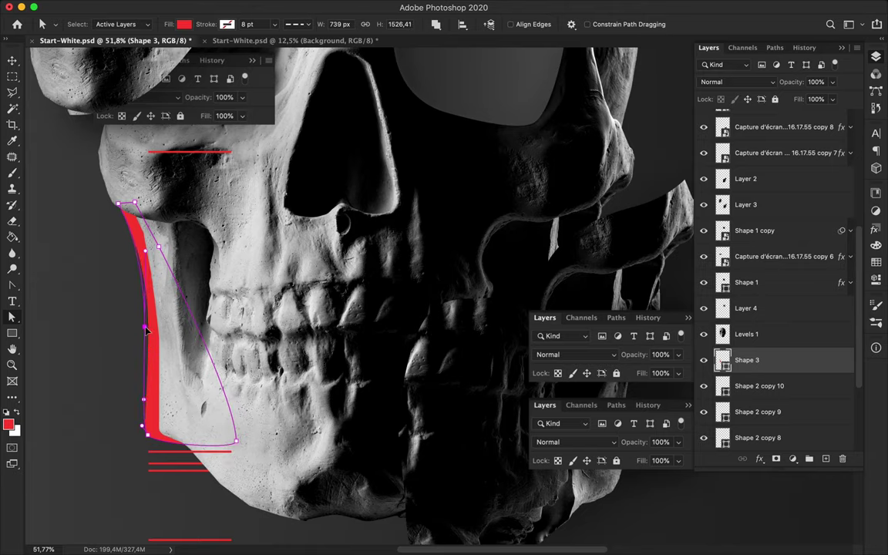
{"action": "scroll", "coordinate": [230, 334], "scroll_direction": "down", "scroll_amount": 2}
{"action": "scroll", "coordinate": [229, 334], "scroll_direction": "down", "scroll_amount": 2}
{"action": "scroll", "coordinate": [229, 334], "scroll_direction": "down", "scroll_amount": 2}
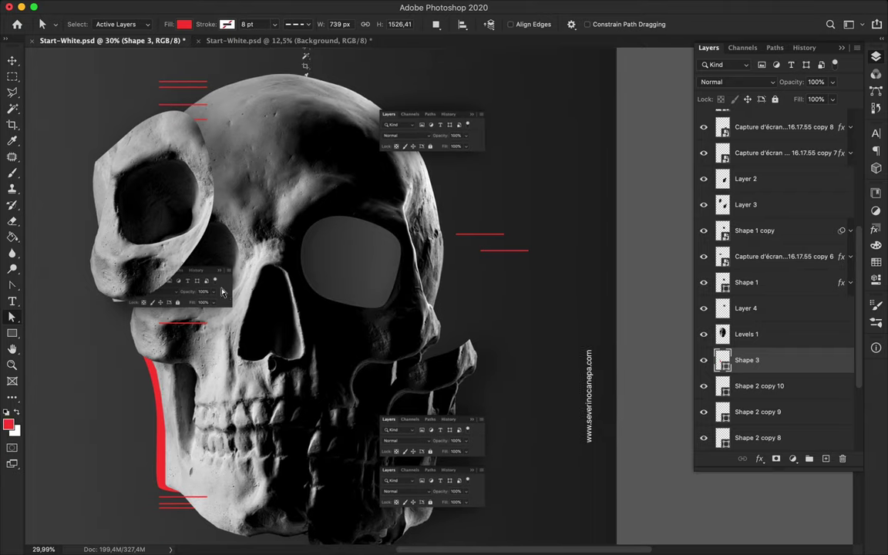
Move the panel screenshot copy 6 layer below Shape 1.
{"action": "key", "text": "v"}
{"action": "left_click", "coordinate": [749, 257]}
{"action": "left_click_drag", "start_coordinate": [749, 257], "coordinate": [749, 295]}
{"action": "left_click", "coordinate": [745, 204]}
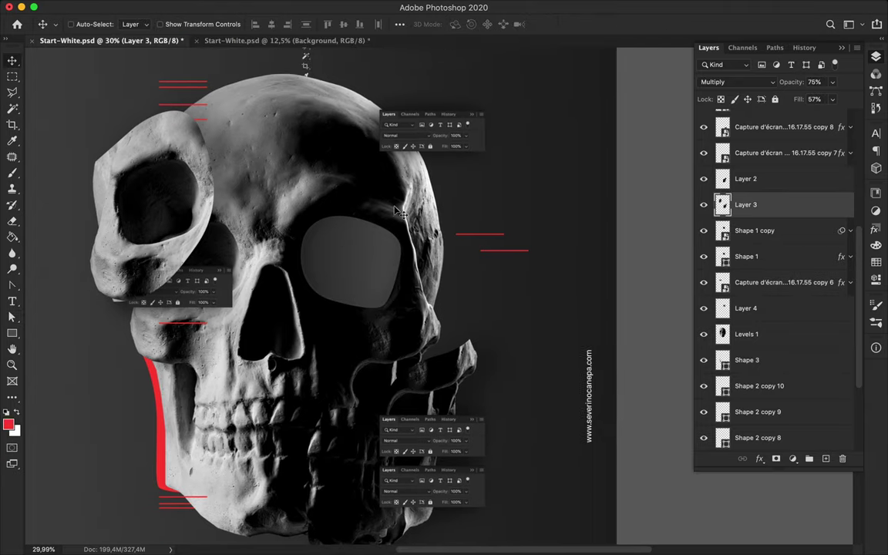
Draw a red ellipse on the skull's right temple and tilt it about 11° to follow the bone.
{"action": "scroll", "coordinate": [436, 146], "scroll_direction": "up", "scroll_amount": 5}
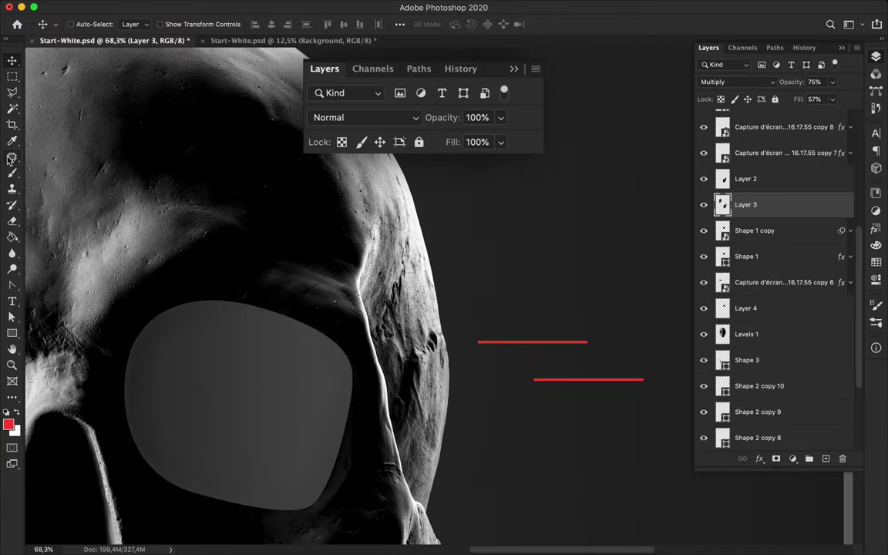
{"action": "right_click", "coordinate": [12, 76]}
{"action": "left_click", "coordinate": [62, 81]}
{"action": "left_click_drag", "start_coordinate": [390, 234], "coordinate": [407, 313]}
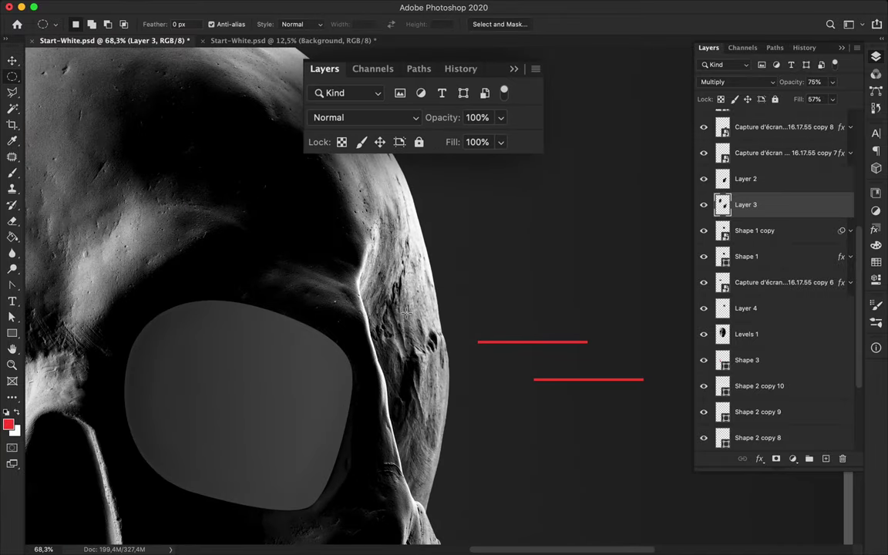
{"action": "left_click_drag", "start_coordinate": [13, 333], "coordinate": [61, 322]}
{"action": "left_click_drag", "start_coordinate": [389, 234], "coordinate": [400, 311]}
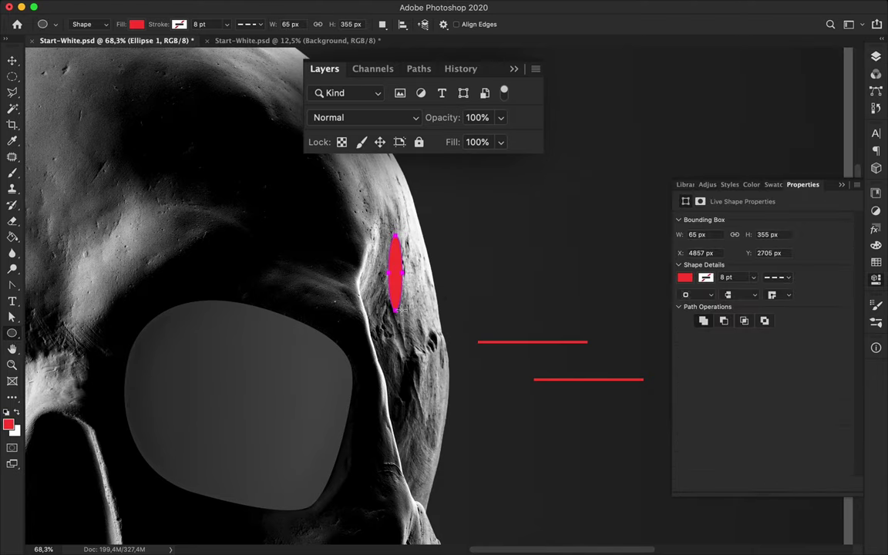
{"action": "key", "text": "ctrl+t"}
{"action": "left_click_drag", "start_coordinate": [428, 202], "coordinate": [423, 202]}
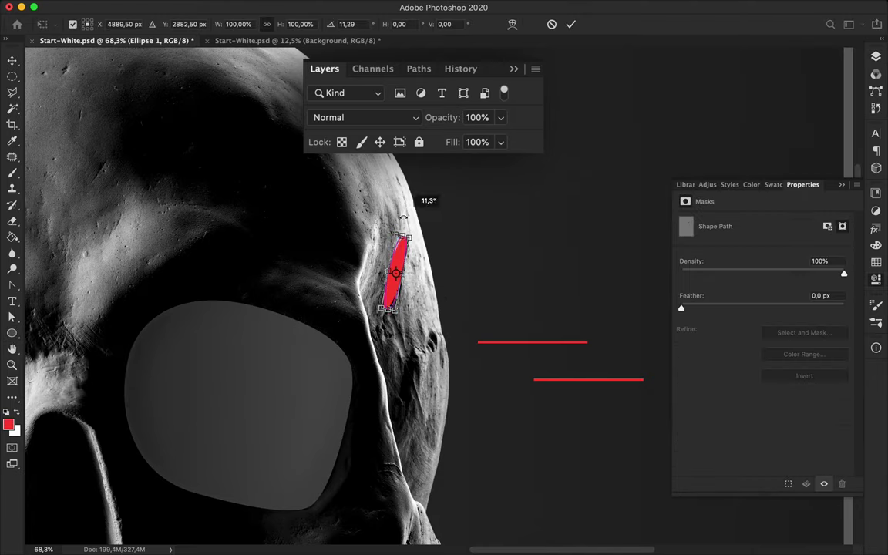
{"action": "key", "text": "Return"}
Copy the skull area inside the ellipse outline to a new layer and shift it right.
{"action": "key", "text": "v"}
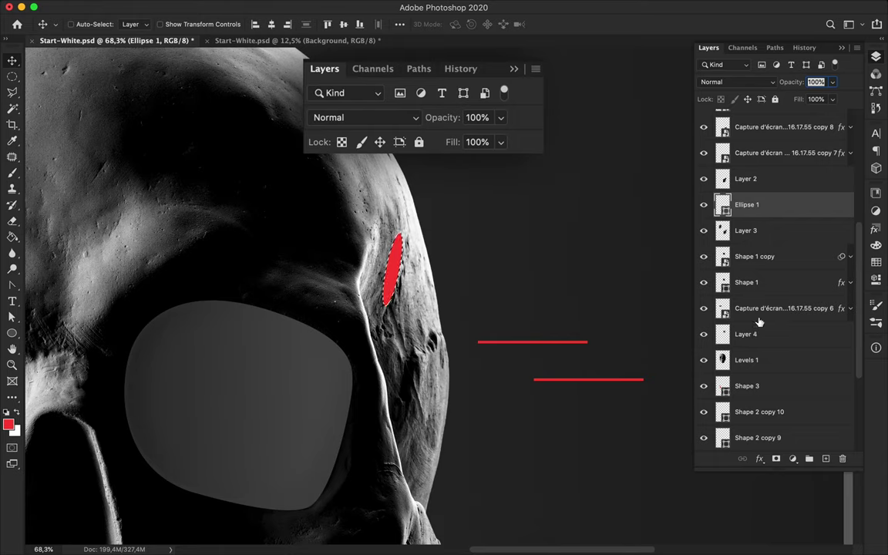
{"action": "left_click", "coordinate": [454, 307], "text": "ctrl"}
{"action": "key", "text": "ctrl+shift+alt+n"}
{"action": "mouse_move", "coordinate": [393, 266]}
{"action": "left_mouse_down"}
{"action": "mouse_move", "coordinate": [398, 283]}
{"action": "mouse_move", "coordinate": [790, 214]}
{"action": "left_mouse_up"}
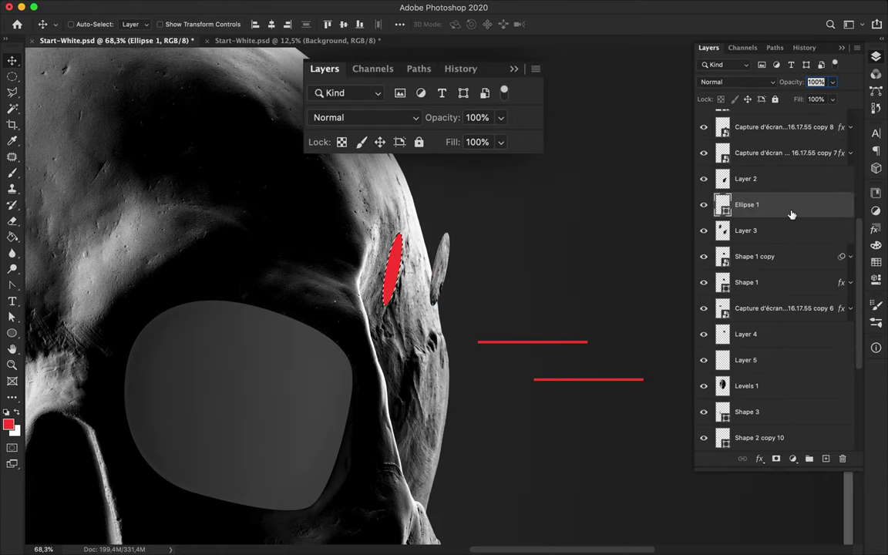
{"action": "key", "text": "b"}
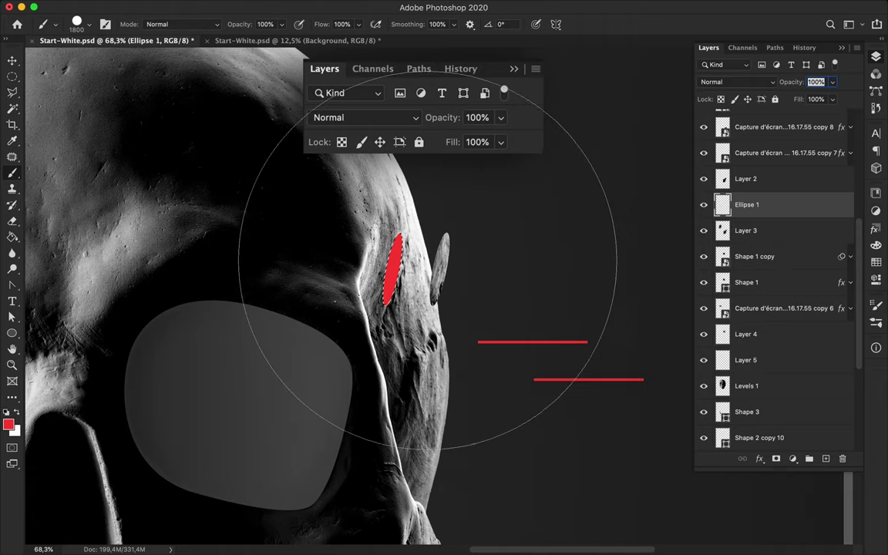
Swap the colours, fill the elliptical selection with black, then deselect.
{"action": "left_click", "coordinate": [15, 431]}
{"action": "key", "text": "Return"}
{"action": "left_click", "coordinate": [14, 431]}
{"action": "key", "text": "Return"}
{"action": "left_click", "coordinate": [19, 413]}
{"action": "key", "text": "alt+BackSpace"}
{"action": "key", "text": "v"}
{"action": "key", "text": "m"}
{"action": "key", "text": "v"}
{"action": "key", "text": "ctrl+d"}
Reload the ellipse selection and paint grey shading along its edge with a 43 px brush.
{"action": "scroll", "coordinate": [466, 271], "scroll_direction": "up", "scroll_amount": 2}
{"action": "scroll", "coordinate": [432, 285], "scroll_direction": "up", "scroll_amount": 2}
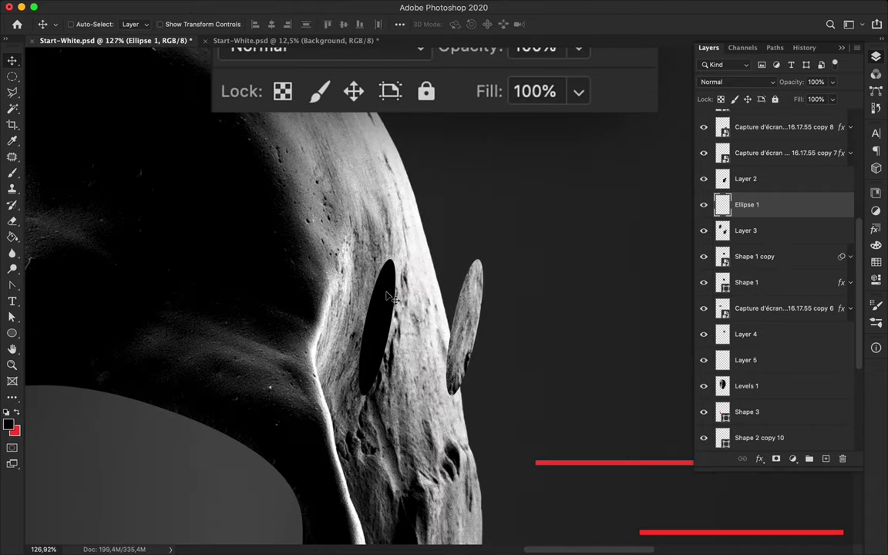
{"action": "left_click", "coordinate": [721, 207], "text": "ctrl"}
{"action": "scroll", "coordinate": [440, 290], "scroll_direction": "up", "scroll_amount": 3}
{"action": "key", "text": "b"}
{"action": "left_click", "coordinate": [82, 23]}
{"action": "left_click", "coordinate": [117, 47]}
{"action": "type", "text": "43"}
{"action": "key", "text": "Return"}
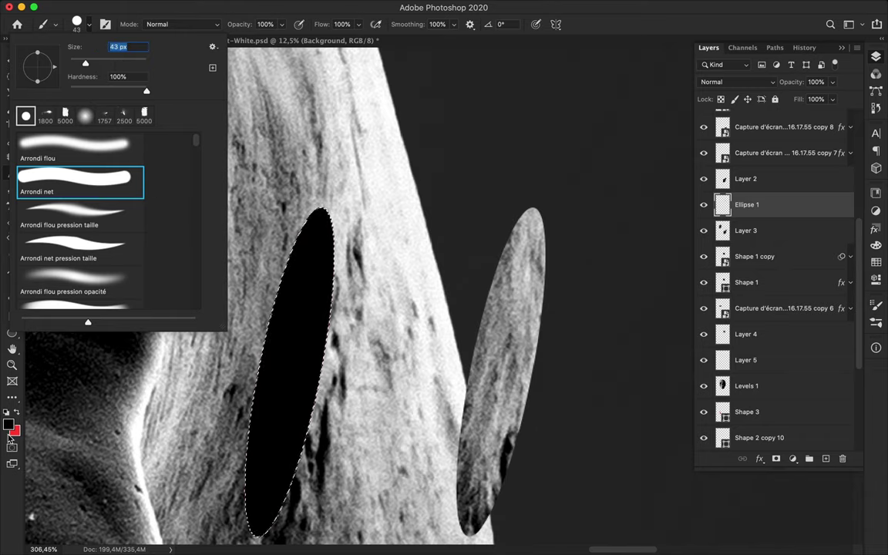
{"action": "left_click", "coordinate": [8, 424]}
{"action": "left_click", "coordinate": [725, 260]}
{"action": "left_click_drag", "start_coordinate": [319, 192], "coordinate": [293, 493]}
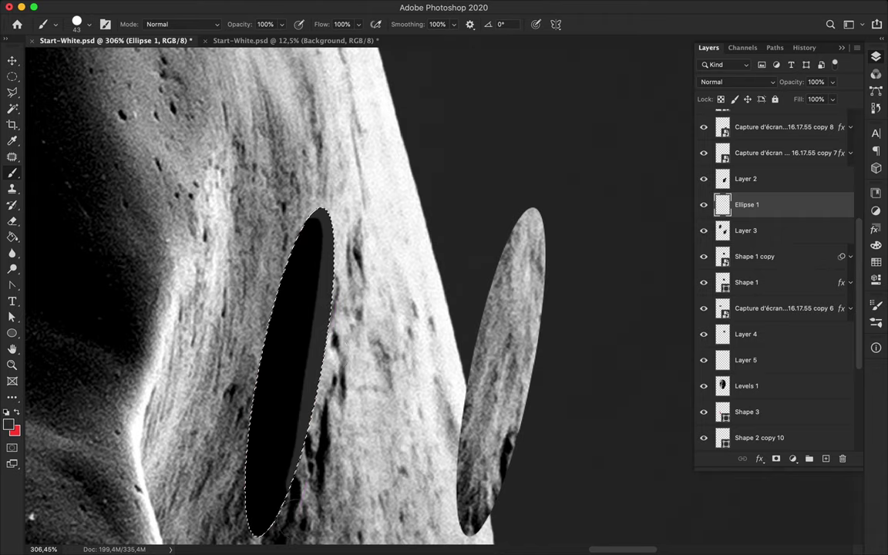
Fill the elliptical selection with solid red and clear the selection.
{"action": "scroll", "coordinate": [293, 485], "scroll_direction": "down", "scroll_amount": 5}
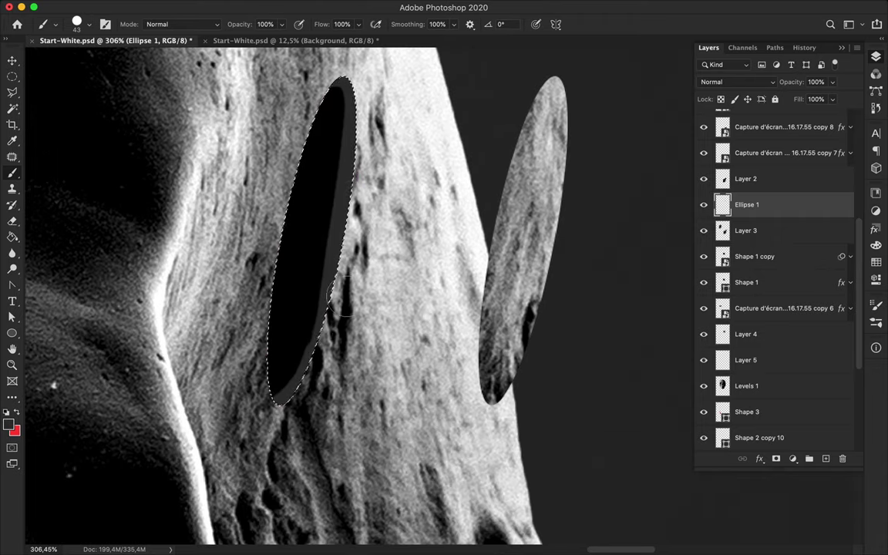
{"action": "scroll", "coordinate": [437, 296], "scroll_direction": "down", "scroll_amount": 2}
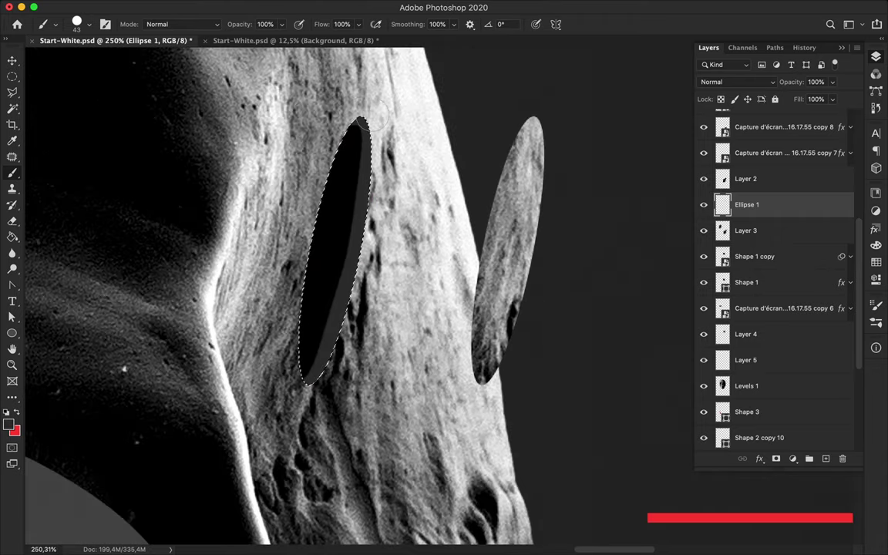
{"action": "key", "text": "m"}
{"action": "key", "text": "ctrl+d"}
{"action": "key", "text": "v"}
{"action": "scroll", "coordinate": [334, 268], "scroll_direction": "down", "scroll_amount": 3}
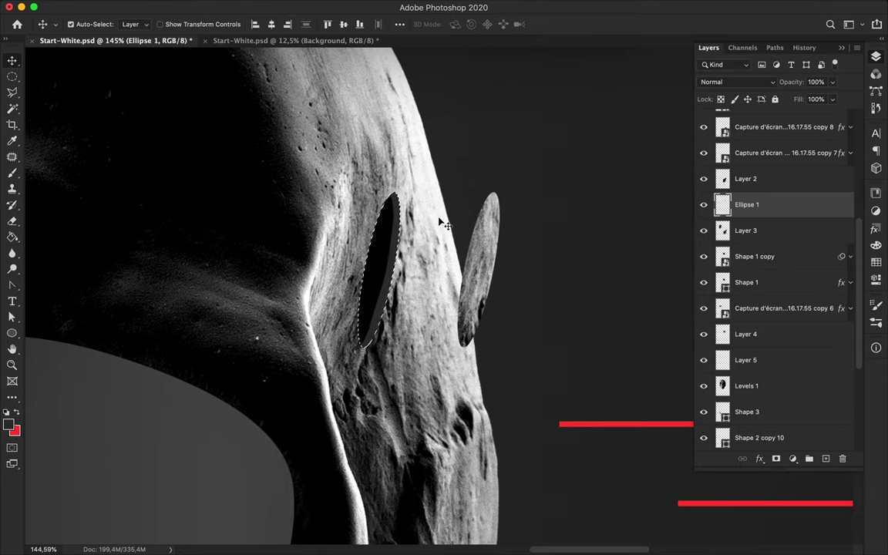
{"action": "key", "text": "alt+BackSpace"}
{"action": "key", "text": "super+d"}
Add a Gradient Overlay style to Ellipse 1 with a black starting colour stop.
{"action": "double_click", "coordinate": [724, 205]}
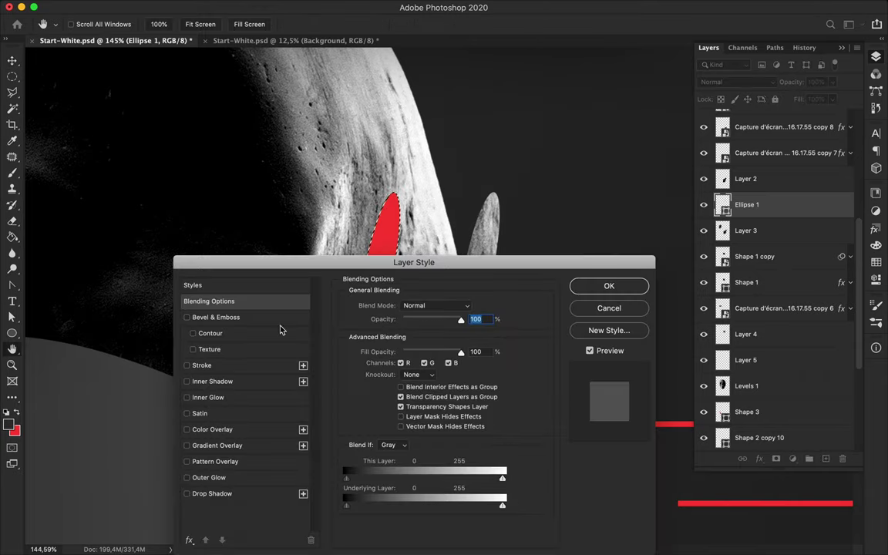
{"action": "left_click", "coordinate": [251, 450]}
{"action": "mouse_move", "coordinate": [413, 262]}
{"action": "left_mouse_down"}
{"action": "mouse_move", "coordinate": [414, 367]}
{"action": "mouse_move", "coordinate": [548, 425]}
{"action": "mouse_move", "coordinate": [485, 340]}
{"action": "left_mouse_up"}
{"action": "left_click", "coordinate": [547, 413]}
{"action": "left_click", "coordinate": [228, 386]}
{"action": "double_click", "coordinate": [229, 386]}
{"action": "left_click", "coordinate": [737, 260]}
{"action": "left_click_drag", "start_coordinate": [481, 131], "coordinate": [788, 134]}
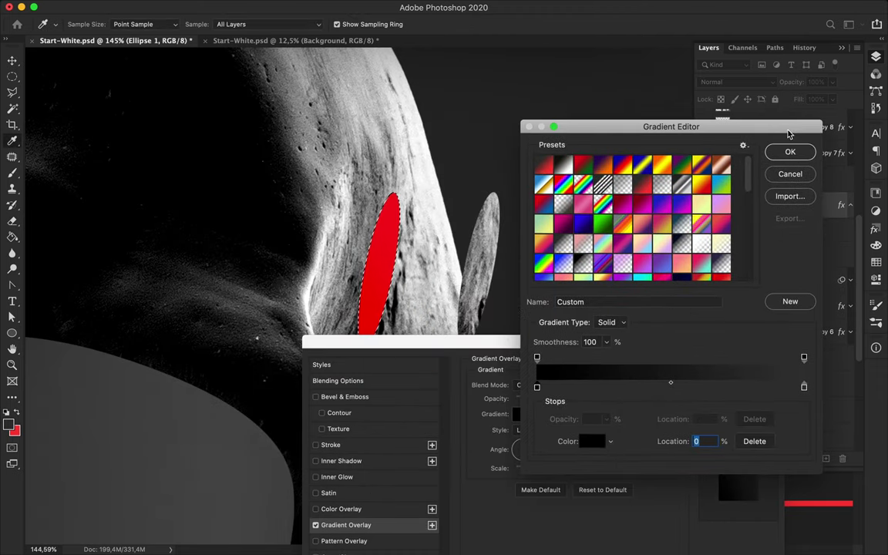
Finish the overlay gradient and try Multiply radial blending, then cancel the effect.
{"action": "left_click", "coordinate": [804, 357]}
{"action": "double_click", "coordinate": [804, 386]}
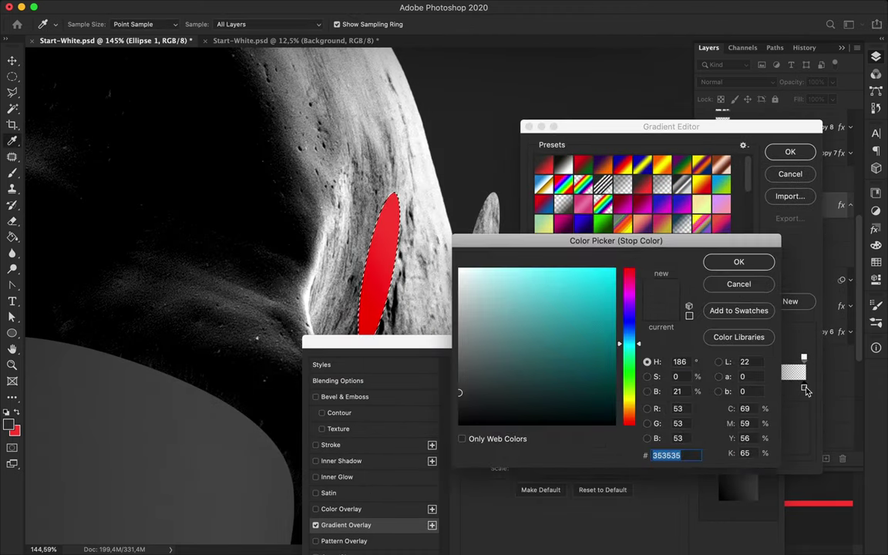
{"action": "left_click", "coordinate": [751, 257]}
{"action": "left_click", "coordinate": [790, 152]}
{"action": "left_click", "coordinate": [551, 385]}
{"action": "left_click", "coordinate": [562, 286]}
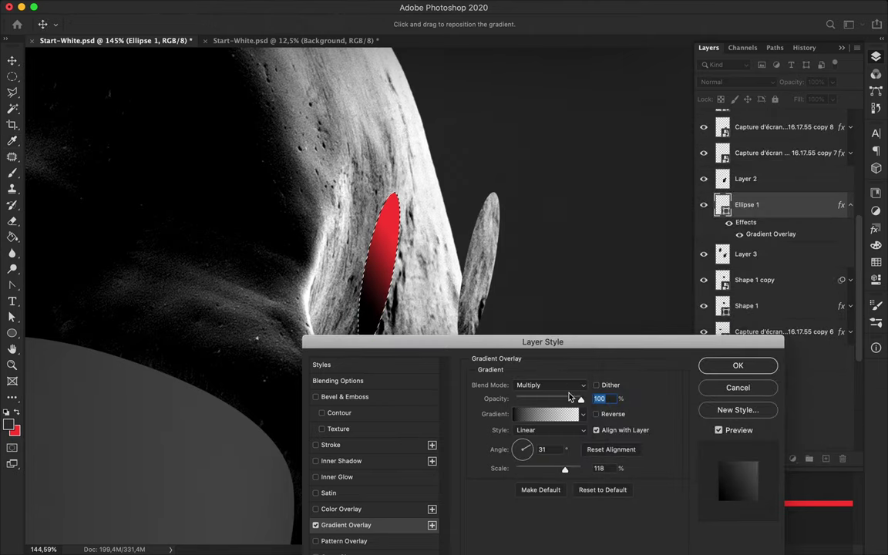
{"action": "left_click", "coordinate": [550, 429]}
{"action": "left_click_drag", "start_coordinate": [565, 469], "coordinate": [576, 472]}
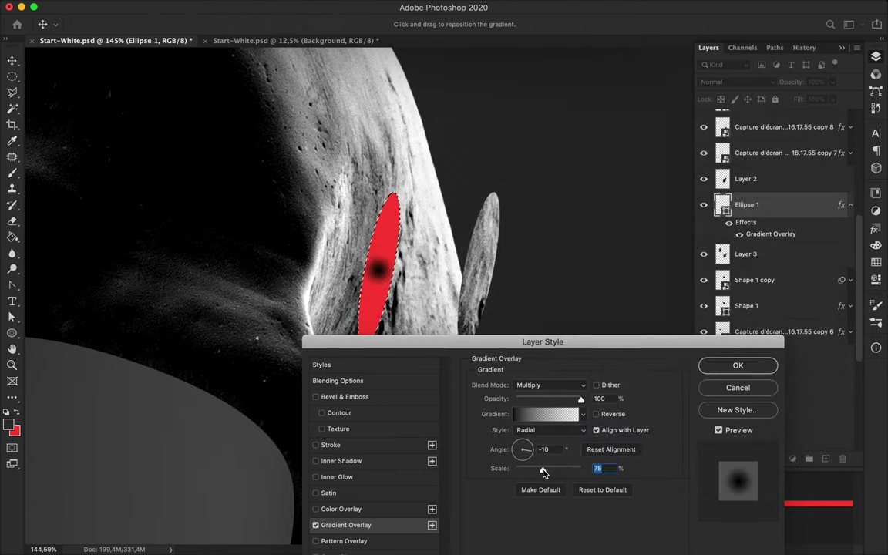
{"action": "left_click", "coordinate": [740, 388]}
Create a new empty layer and prepare a black-to-transparent gradient with the Gradient Tool.
{"action": "key", "text": "ctrl+shift+alt+n"}
{"action": "key", "text": "g"}
{"action": "right_click", "coordinate": [12, 236]}
{"action": "left_click", "coordinate": [67, 235]}
{"action": "left_click", "coordinate": [84, 24]}
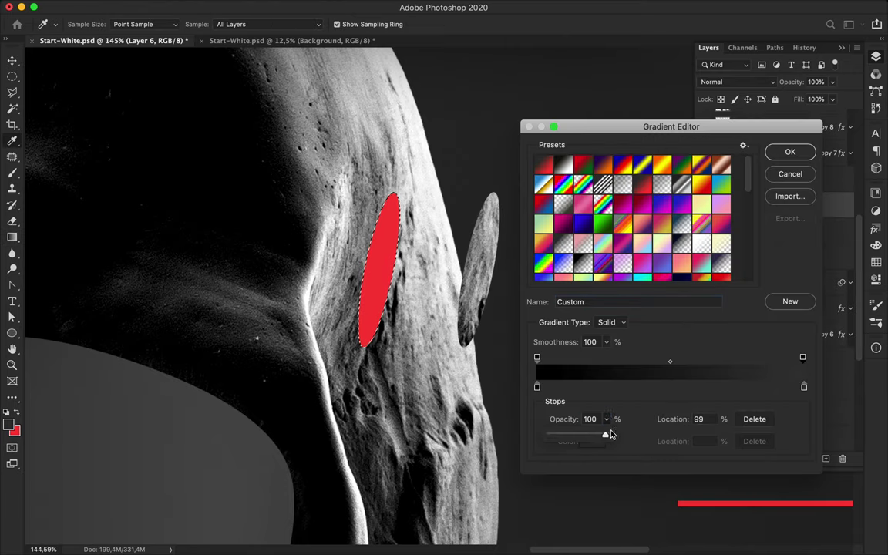
Lay a black-to-transparent gradient across the red ellipse after several undone attempts.
{"action": "left_click", "coordinate": [779, 154]}
{"action": "mouse_move", "coordinate": [413, 266]}
{"action": "left_mouse_down"}
{"action": "mouse_move", "coordinate": [377, 264]}
{"action": "mouse_move", "coordinate": [220, 198]}
{"action": "left_mouse_up"}
{"action": "key", "text": "ctrl+z"}
{"action": "left_click", "coordinate": [377, 264]}
{"action": "key", "text": "ctrl+z"}
{"action": "left_click_drag", "start_coordinate": [374, 266], "coordinate": [339, 257]}
{"action": "key", "text": "ctrl+z"}
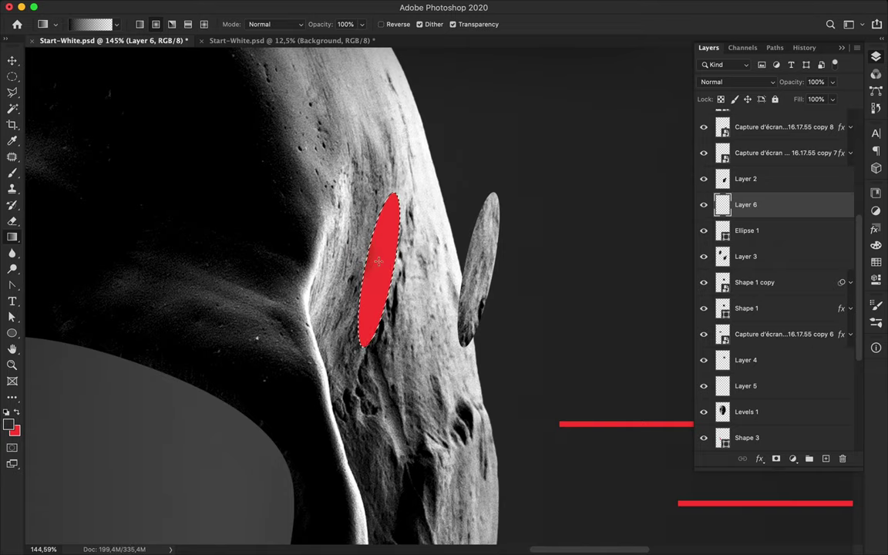
{"action": "left_click_drag", "start_coordinate": [372, 262], "coordinate": [351, 231]}
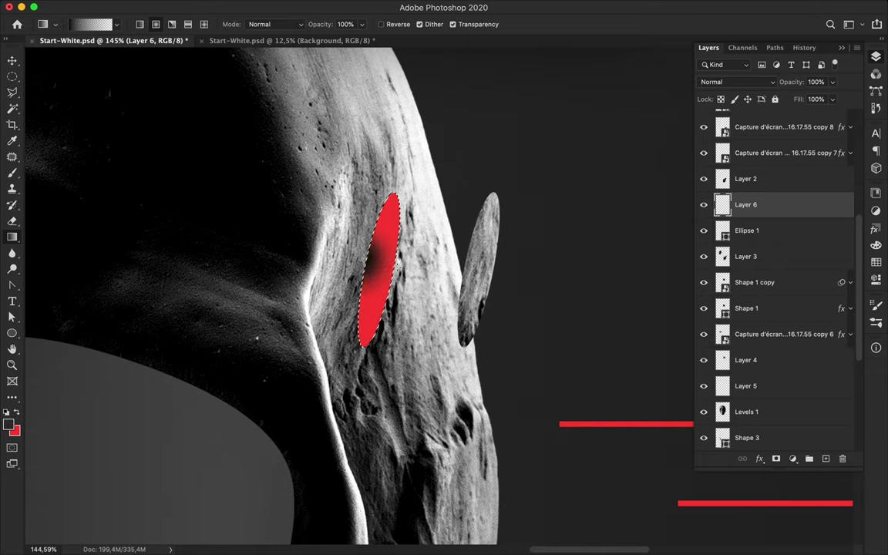
Move the gradient shading upward and clear the selection.
{"action": "key", "text": "ctrl+t"}
{"action": "left_click_drag", "start_coordinate": [368, 270], "coordinate": [373, 220]}
{"action": "key", "text": "Return"}
{"action": "key", "text": "m"}
{"action": "key", "text": "ctrl+d"}
{"action": "key", "text": "v"}
Stretch, narrow and rotate the Layer 6 shading to follow the ellipse.
{"action": "key", "text": "ctrl+t"}
{"action": "mouse_move", "coordinate": [376, 231]}
{"action": "left_mouse_down"}
{"action": "mouse_move", "coordinate": [351, 187]}
{"action": "mouse_move", "coordinate": [372, 148]}
{"action": "left_mouse_up"}
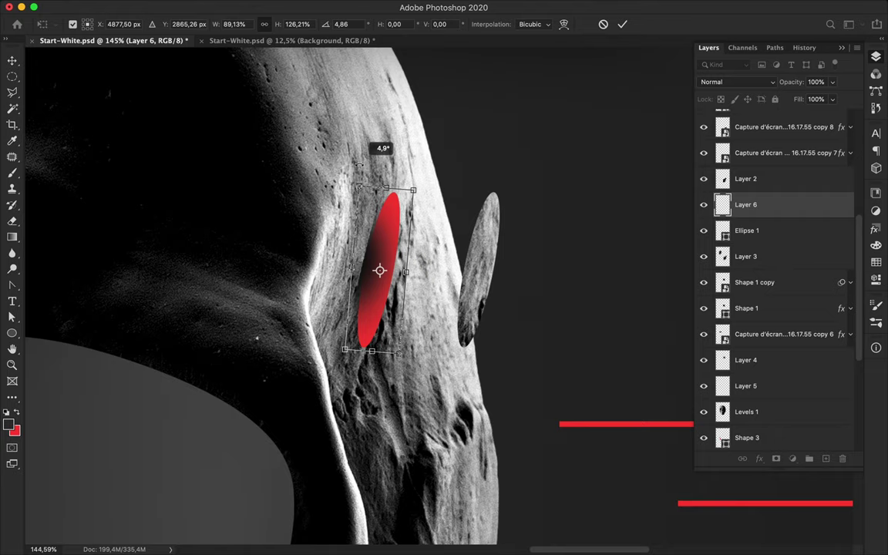
{"action": "left_click_drag", "start_coordinate": [367, 353], "coordinate": [362, 384]}
{"action": "mouse_move", "coordinate": [395, 276]}
{"action": "left_mouse_down"}
{"action": "mouse_move", "coordinate": [405, 281]}
{"action": "mouse_move", "coordinate": [393, 275]}
{"action": "left_mouse_up"}
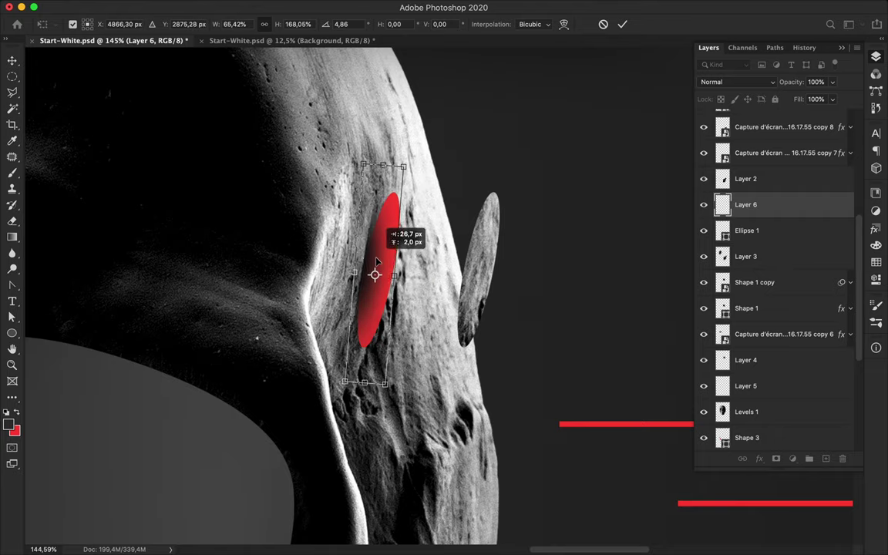
{"action": "left_click_drag", "start_coordinate": [386, 165], "coordinate": [387, 116]}
{"action": "left_click_drag", "start_coordinate": [382, 235], "coordinate": [382, 211]}
{"action": "mouse_move", "coordinate": [409, 136]}
{"action": "left_mouse_down"}
{"action": "mouse_move", "coordinate": [396, 123]}
{"action": "mouse_move", "coordinate": [330, 199]}
{"action": "left_mouse_up"}
{"action": "left_click_drag", "start_coordinate": [359, 420], "coordinate": [356, 429]}
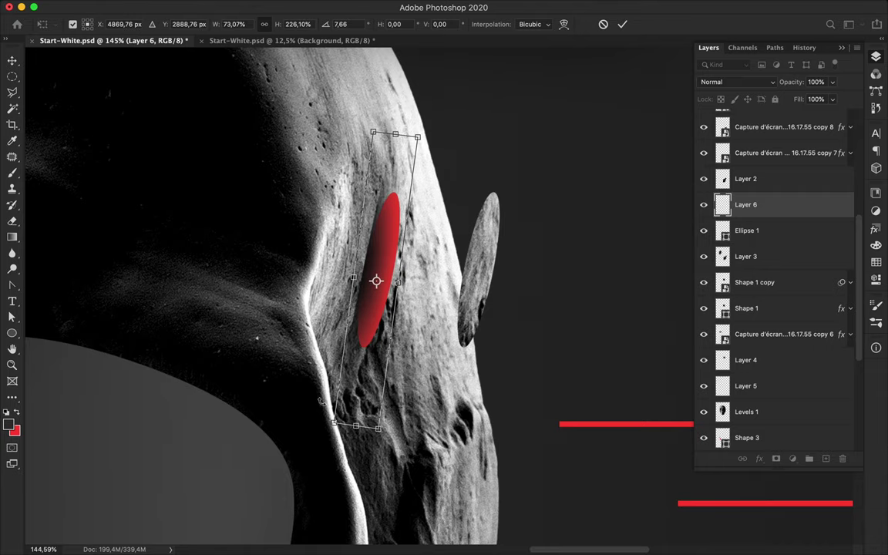
{"action": "key", "text": "Return"}
Set Layer 6 to Multiply blending with 78% fill.
{"action": "left_click", "coordinate": [722, 205], "text": "ctrl"}
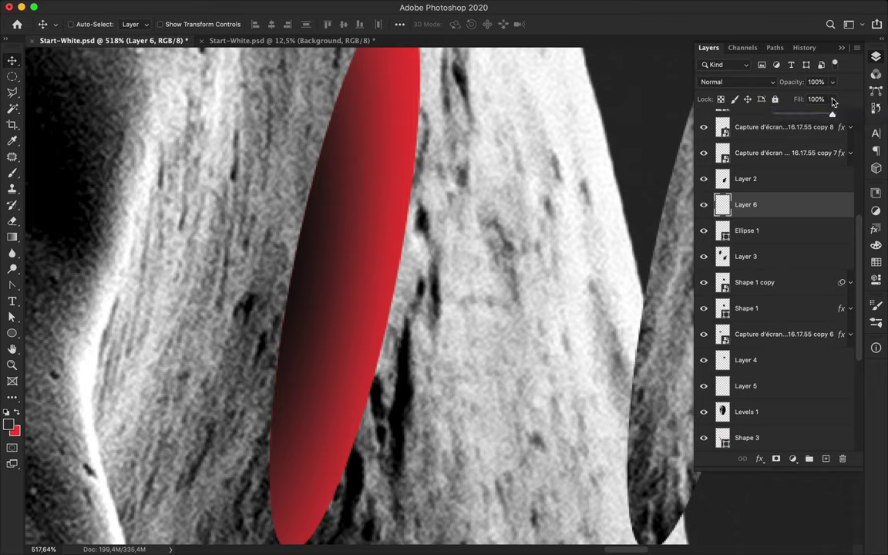
{"action": "left_click", "coordinate": [736, 81]}
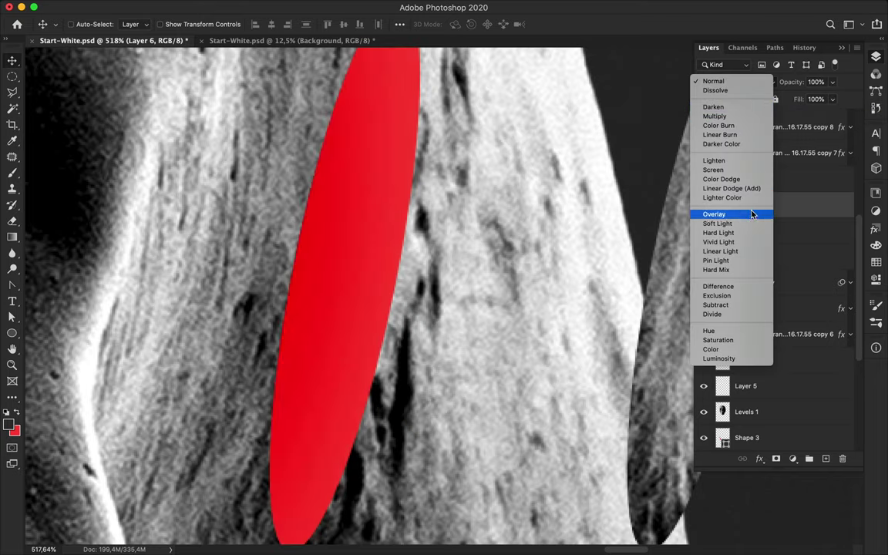
{"action": "left_click", "coordinate": [728, 117]}
{"action": "key", "text": "shift+7"}
{"action": "key", "text": "shift+8"}
{"action": "scroll", "coordinate": [612, 178], "scroll_direction": "down", "scroll_amount": 5}
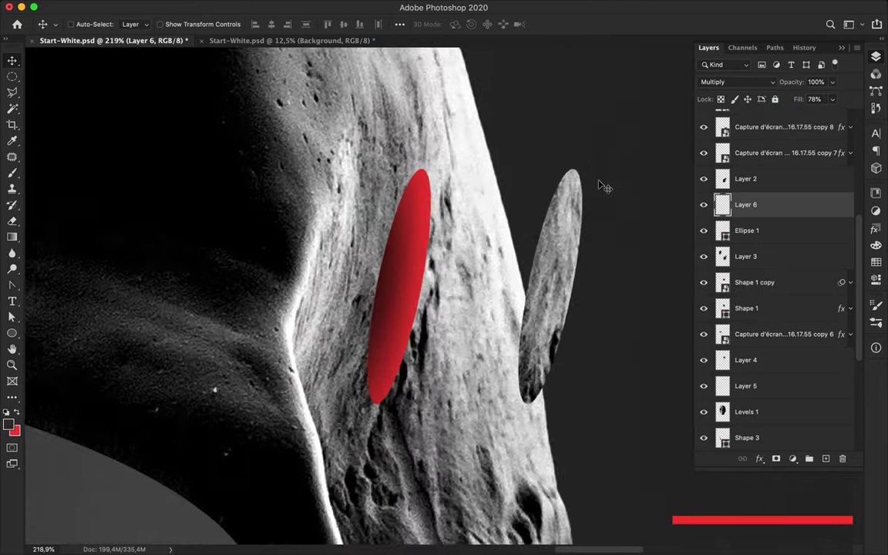
Recolour the Ellipse 1 shape with a dark fill.
{"action": "left_click", "coordinate": [746, 230]}
{"action": "key", "text": "a"}
{"action": "left_click", "coordinate": [183, 23]}
{"action": "left_click", "coordinate": [130, 90]}
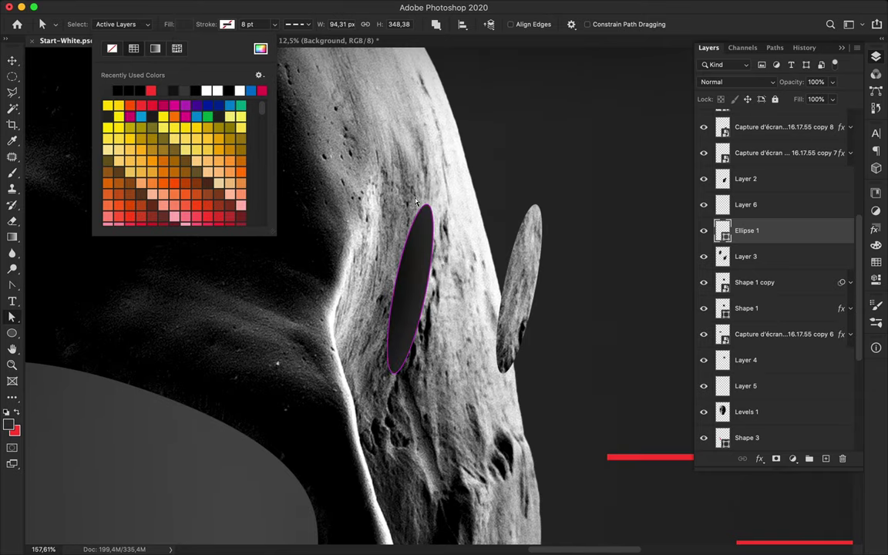
{"action": "key", "text": "v"}
{"action": "scroll", "coordinate": [420, 231], "scroll_direction": "up", "scroll_amount": 5}
Set the shading to Darken, duplicate and merge it, and start a Pen path at the left ellipse.
{"action": "left_click", "coordinate": [746, 204]}
{"action": "left_click", "coordinate": [736, 81]}
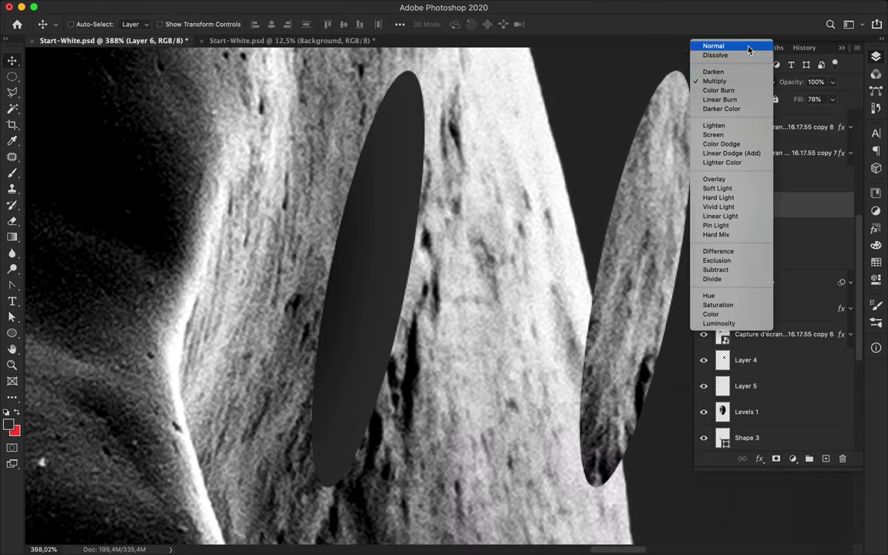
{"action": "left_click", "coordinate": [753, 109]}
{"action": "key", "text": "super+j"}
{"action": "key", "text": "super+j"}
{"action": "key", "text": "super+j"}
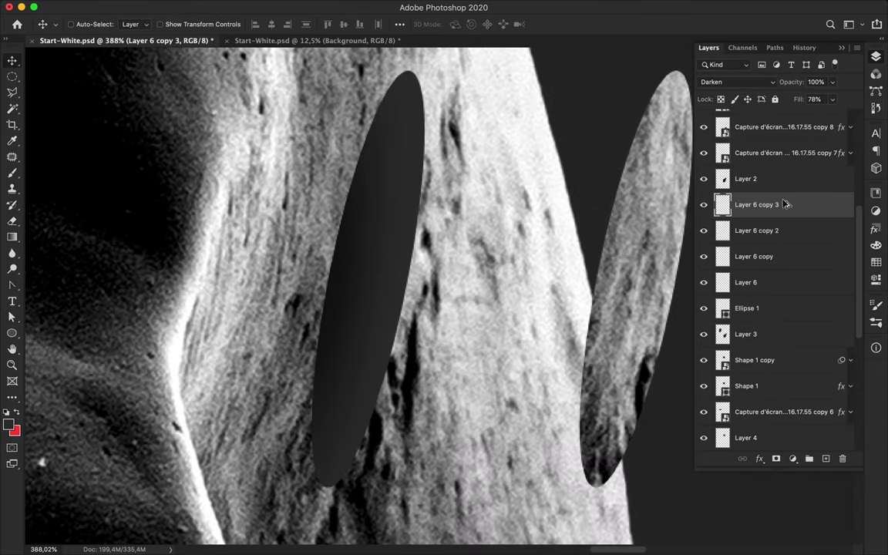
{"action": "left_click", "coordinate": [790, 231]}
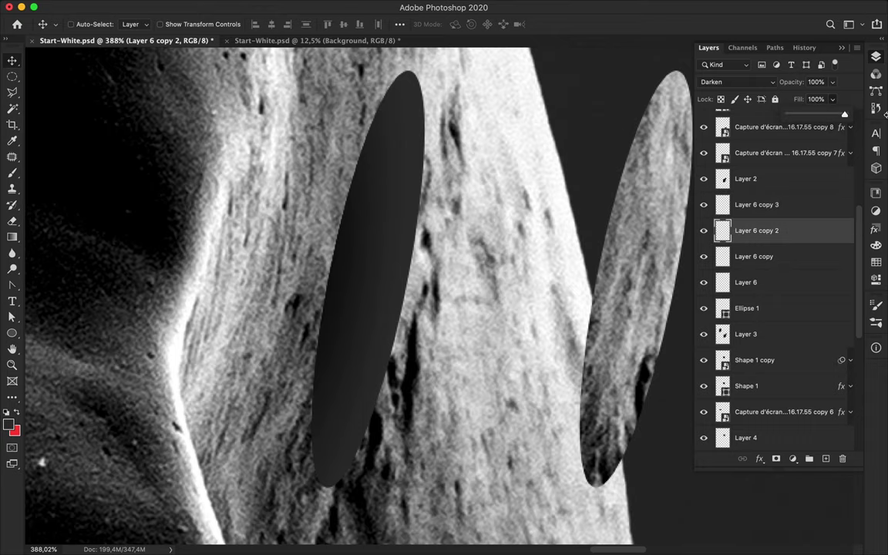
{"action": "key", "text": "alt+bracketleft"}
{"action": "left_click", "coordinate": [762, 283], "text": "shift"}
{"action": "key", "text": "super+e"}
{"action": "scroll", "coordinate": [352, 281], "scroll_direction": "down", "scroll_amount": 3}
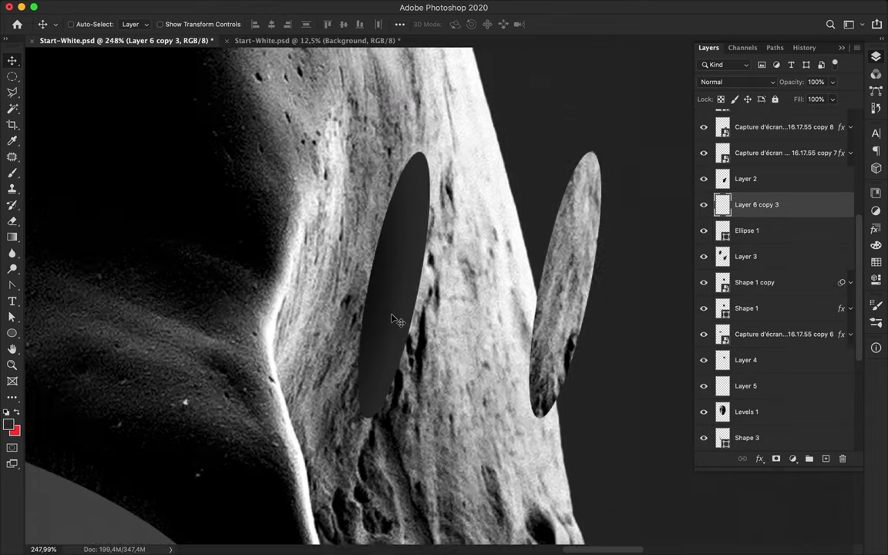
{"action": "key", "text": "p"}
{"action": "left_click", "coordinate": [374, 275]}
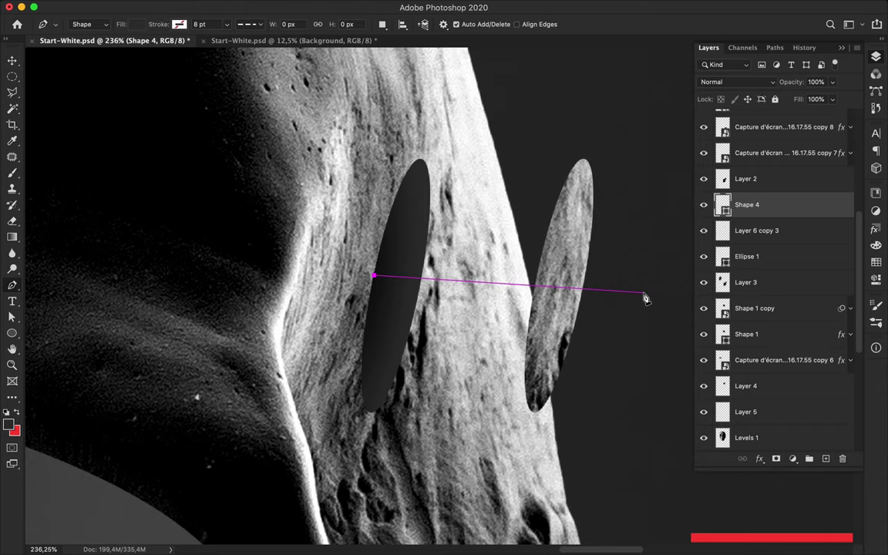
Give the path no fill, a red 8 pt stroke and round caps, extending its left end.
{"action": "key", "text": "a"}
{"action": "left_click", "coordinate": [184, 24]}
{"action": "left_click", "coordinate": [227, 24]}
{"action": "left_click", "coordinate": [178, 81]}
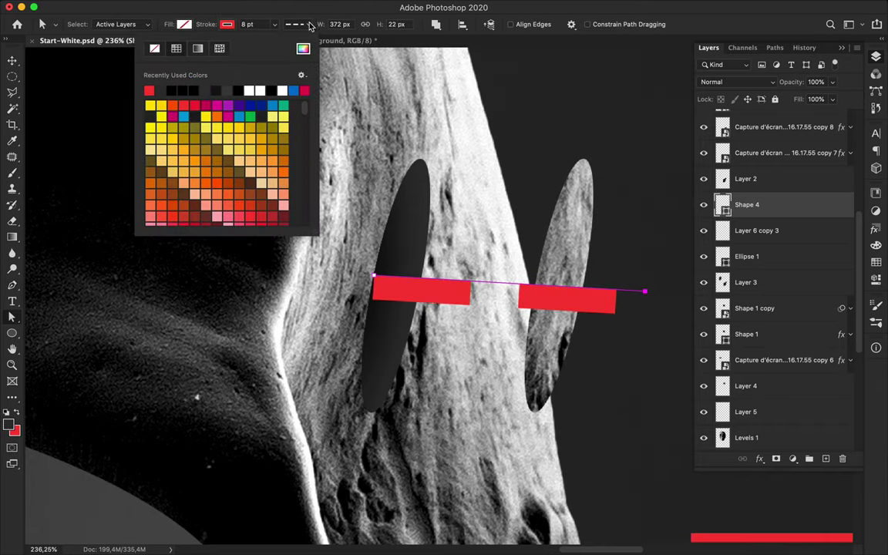
{"action": "left_click", "coordinate": [278, 26]}
{"action": "left_click", "coordinate": [396, 275]}
{"action": "left_click_drag", "start_coordinate": [374, 275], "coordinate": [357, 270]}
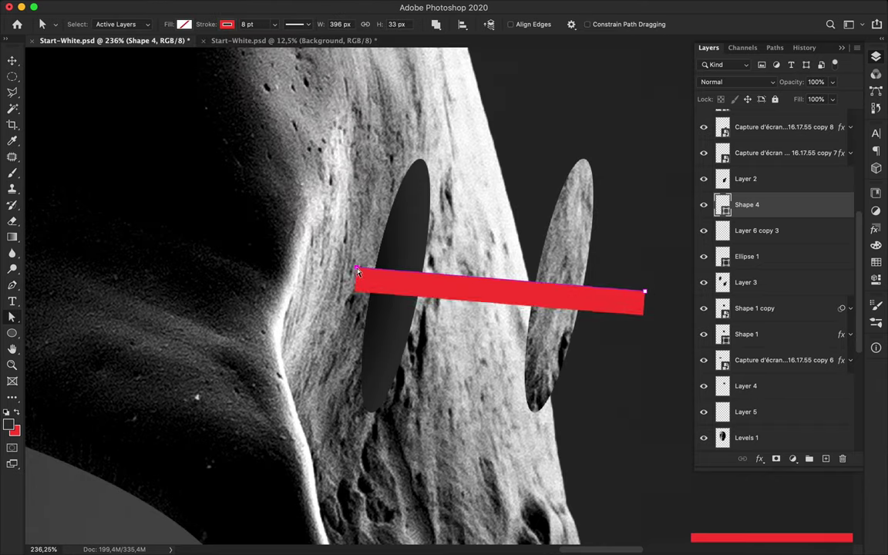
{"action": "left_click", "coordinate": [299, 24]}
{"action": "left_click", "coordinate": [283, 154]}
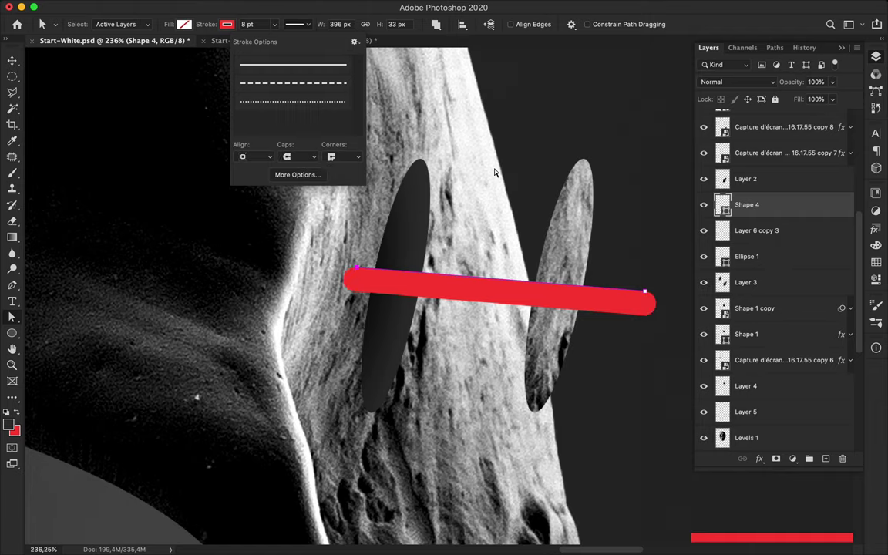
Add a layer mask to the bar and test gradient fades on its left end, undoing them.
{"action": "key", "text": "v"}
{"action": "left_click", "coordinate": [776, 458]}
{"action": "key", "text": "g"}
{"action": "left_click_drag", "start_coordinate": [422, 283], "coordinate": [400, 282]}
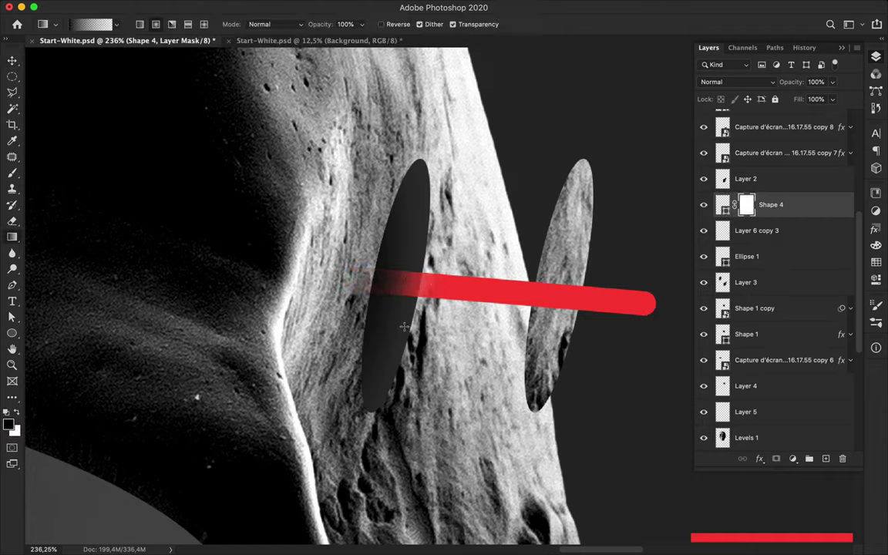
{"action": "key", "text": "ctrl+z"}
{"action": "left_click_drag", "start_coordinate": [375, 282], "coordinate": [416, 284]}
{"action": "key", "text": "ctrl+z"}
{"action": "key", "text": "ctrl+z"}
Load the left ellipse's outline as a selection.
{"action": "key", "text": "v"}
{"action": "left_click", "coordinate": [755, 230]}
{"action": "left_click", "coordinate": [722, 230], "text": "ctrl"}
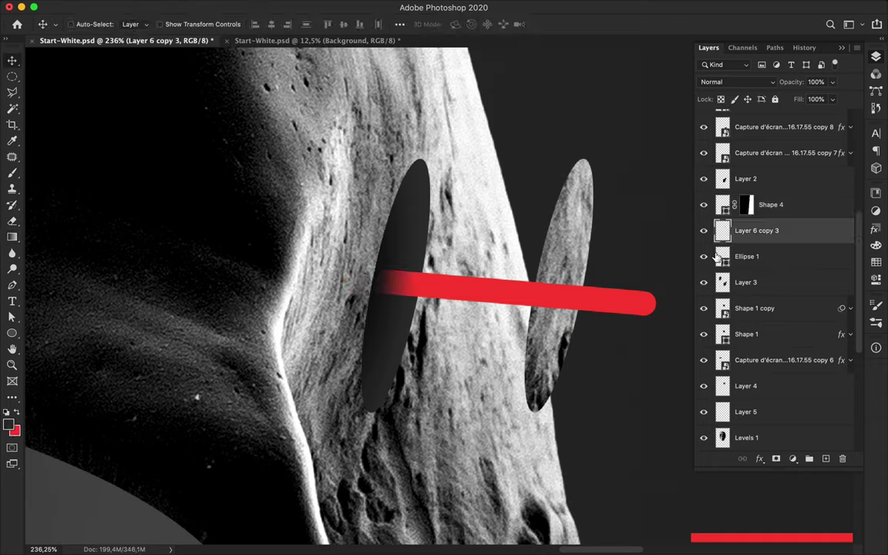
Pick a hard round eraser brush and load the right ellipse, Layer 5, as a selection.
{"action": "key", "text": "e"}
{"action": "left_click", "coordinate": [89, 24]}
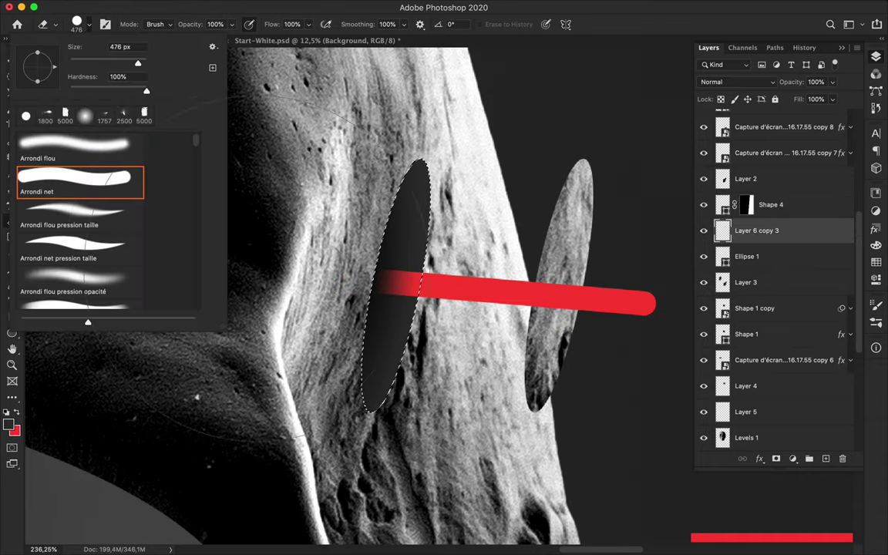
{"action": "key", "text": "v"}
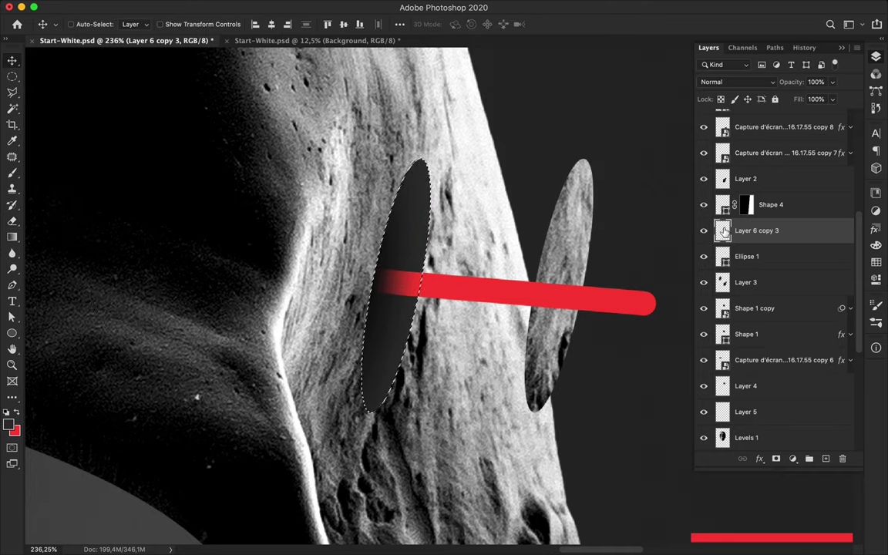
{"action": "left_click", "coordinate": [572, 261], "text": "ctrl"}
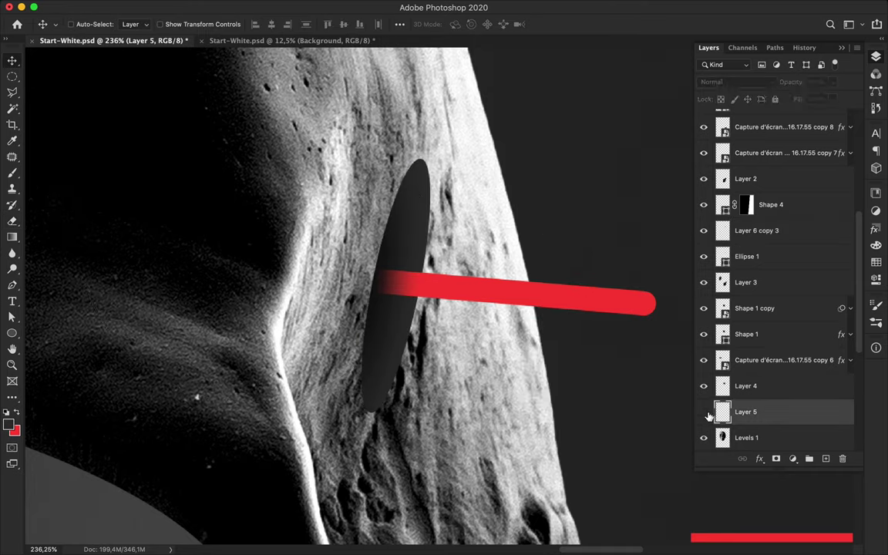
{"action": "scroll", "coordinate": [546, 230], "scroll_direction": "up", "scroll_amount": 1}
{"action": "scroll", "coordinate": [546, 231], "scroll_direction": "up", "scroll_amount": 1}
{"action": "left_click", "coordinate": [722, 411], "text": "ctrl"}
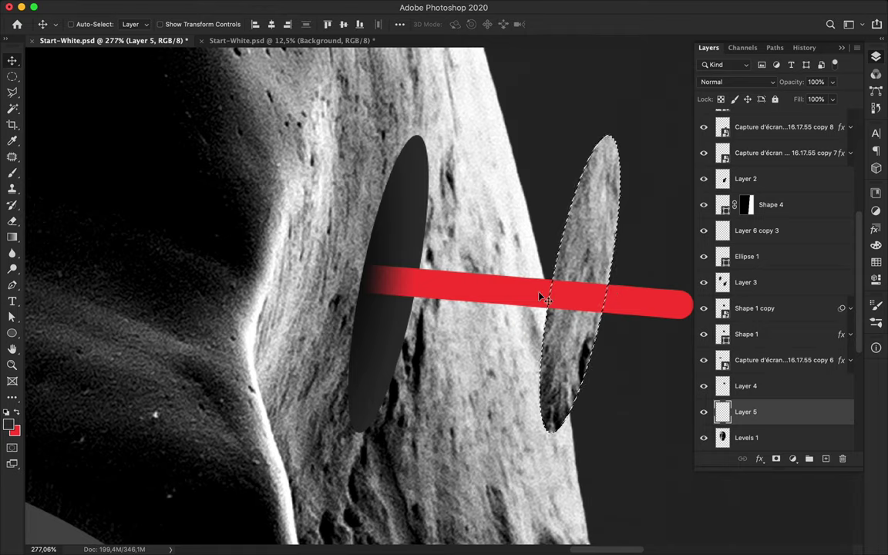
Draw a small elliptical selection, duplicate Layer 5 and scale the copy to 44.79%.
{"action": "key", "text": "m"}
{"action": "left_click_drag", "start_coordinate": [586, 269], "coordinate": [574, 327]}
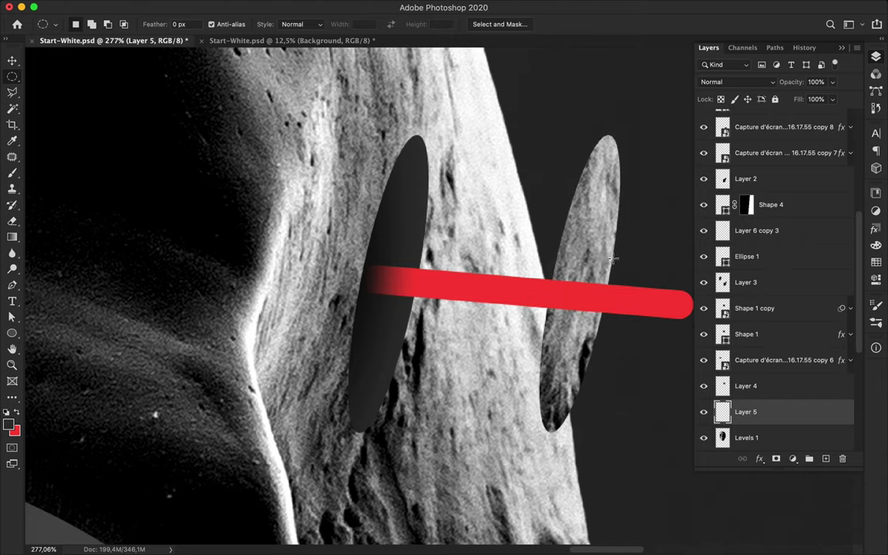
{"action": "key", "text": "v"}
{"action": "key", "text": "ctrl+j"}
{"action": "key", "text": "ctrl+t"}
{"action": "left_click_drag", "start_coordinate": [592, 154], "coordinate": [579, 219]}
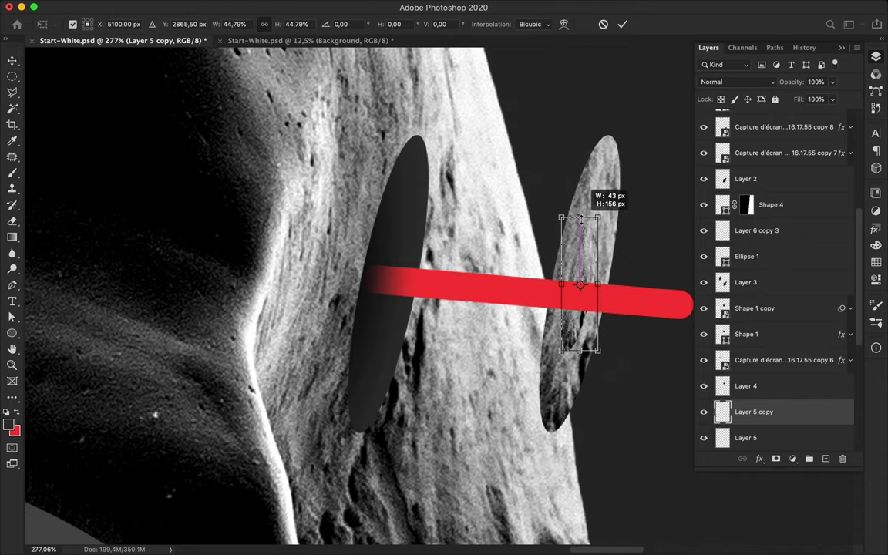
{"action": "key", "text": "Return"}
{"action": "left_click_drag", "start_coordinate": [587, 274], "coordinate": [587, 281]}
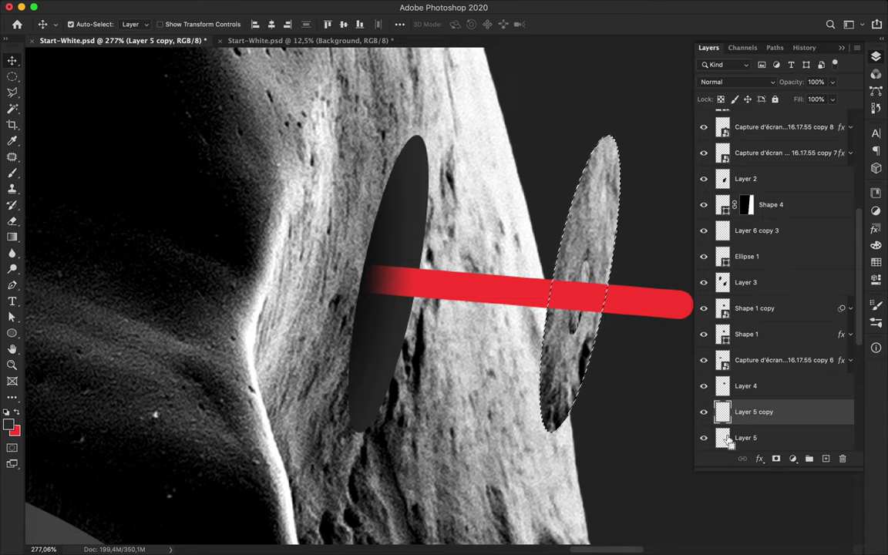
{"action": "scroll", "coordinate": [509, 307], "scroll_direction": "up", "scroll_amount": 5}
{"action": "scroll", "coordinate": [508, 307], "scroll_direction": "down", "scroll_amount": 3}
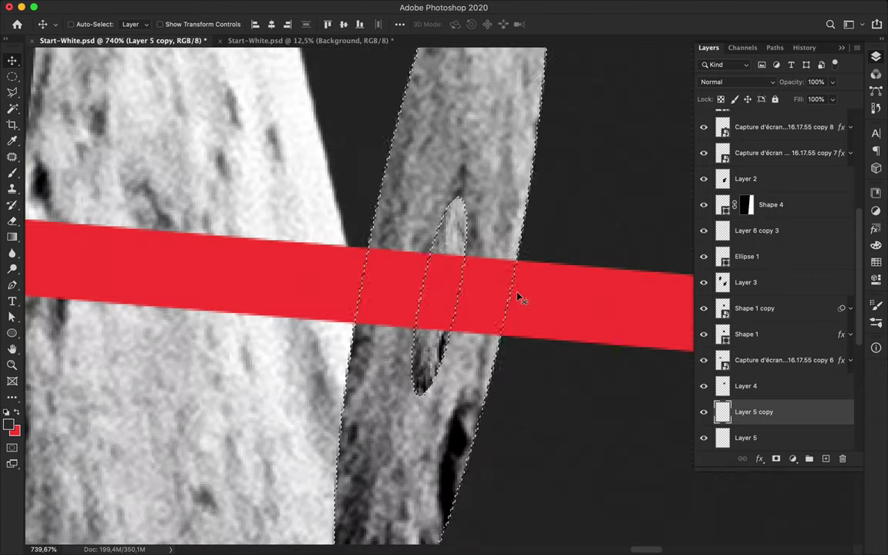
Revert to an earlier state in the History panel.
{"action": "key", "text": "e"}
{"action": "scroll", "coordinate": [396, 283], "scroll_direction": "down", "scroll_amount": 3}
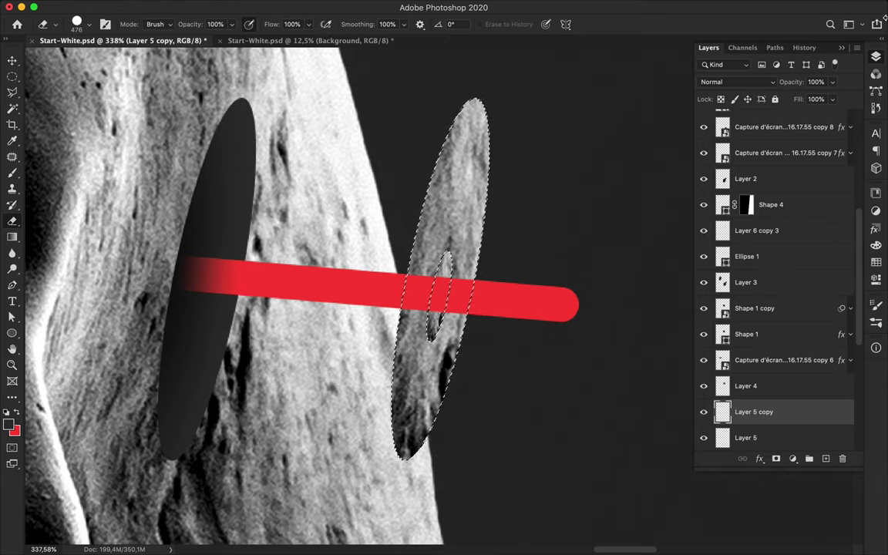
{"action": "left_click", "coordinate": [804, 47]}
{"action": "left_click", "coordinate": [755, 454]}
{"action": "left_click", "coordinate": [876, 58]}
{"action": "key", "text": "v"}
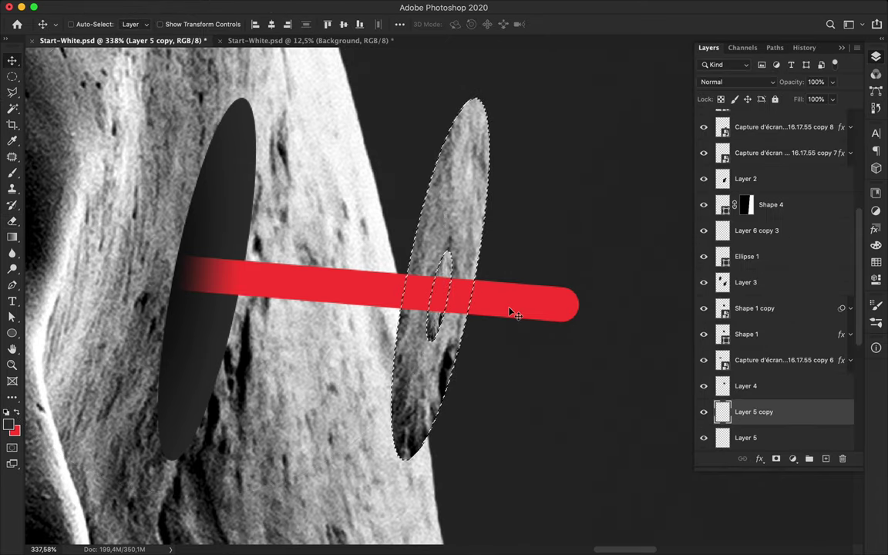
Rasterize the red Shape 4 bar and erase it where it crosses the right ellipse.
{"action": "left_click", "coordinate": [501, 309]}
{"action": "key", "text": "e"}
{"action": "left_click", "coordinate": [327, 284]}
{"action": "left_click", "coordinate": [535, 193]}
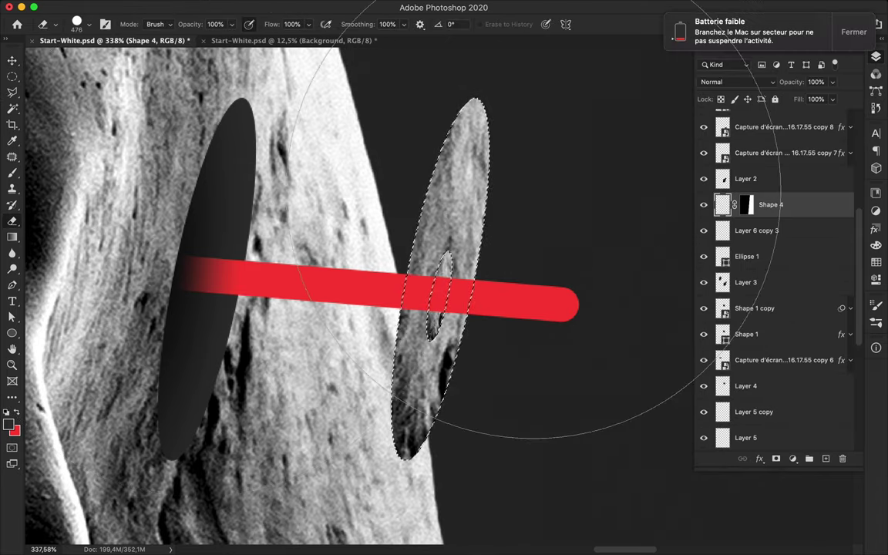
{"action": "left_click_drag", "start_coordinate": [396, 239], "coordinate": [301, 309]}
{"action": "key", "text": "v"}
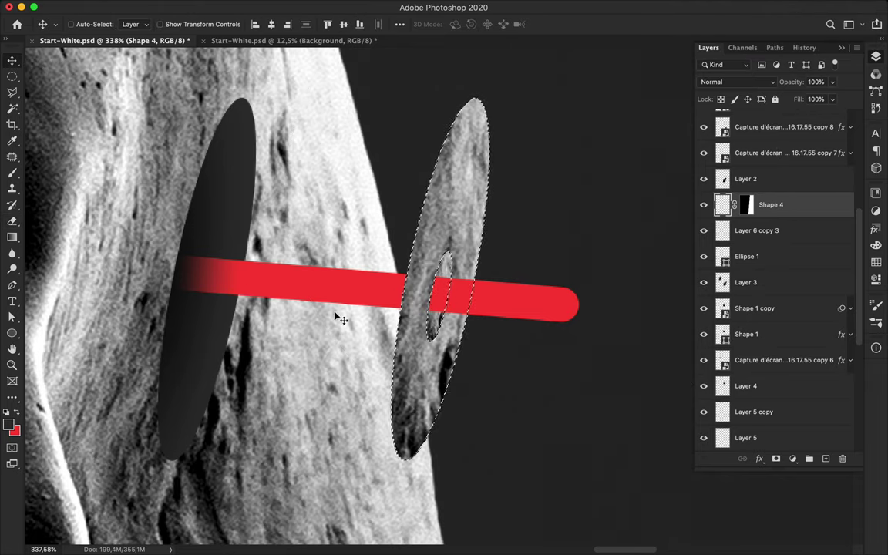
{"action": "key", "text": "ctrl+d"}
{"action": "scroll", "coordinate": [385, 337], "scroll_direction": "down", "scroll_amount": 1}
{"action": "scroll", "coordinate": [385, 337], "scroll_direction": "down", "scroll_amount": 3}
{"action": "scroll", "coordinate": [510, 298], "scroll_direction": "down", "scroll_amount": 1}
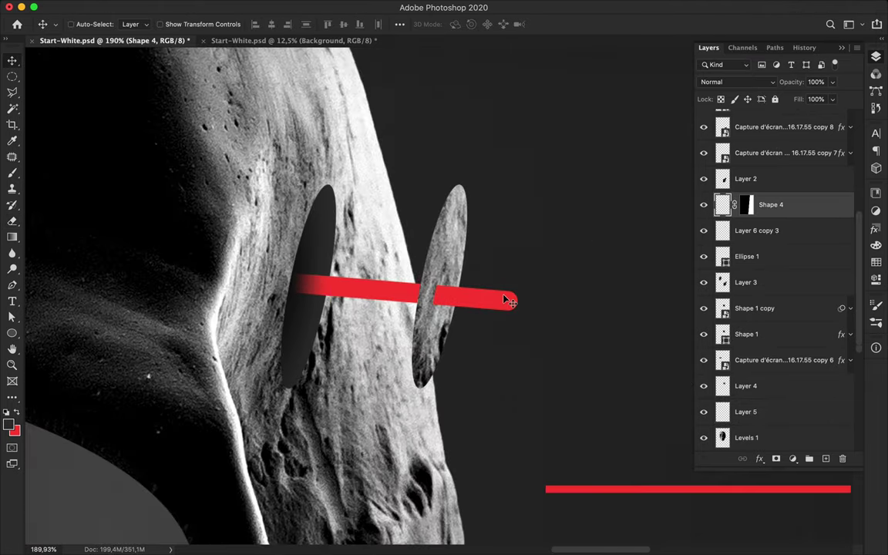
Shift the skull artwork about 65 px down.
{"action": "scroll", "coordinate": [505, 310], "scroll_direction": "down", "scroll_amount": 2}
{"action": "scroll", "coordinate": [505, 310], "scroll_direction": "down", "scroll_amount": 3}
{"action": "scroll", "coordinate": [470, 270], "scroll_direction": "down", "scroll_amount": 1}
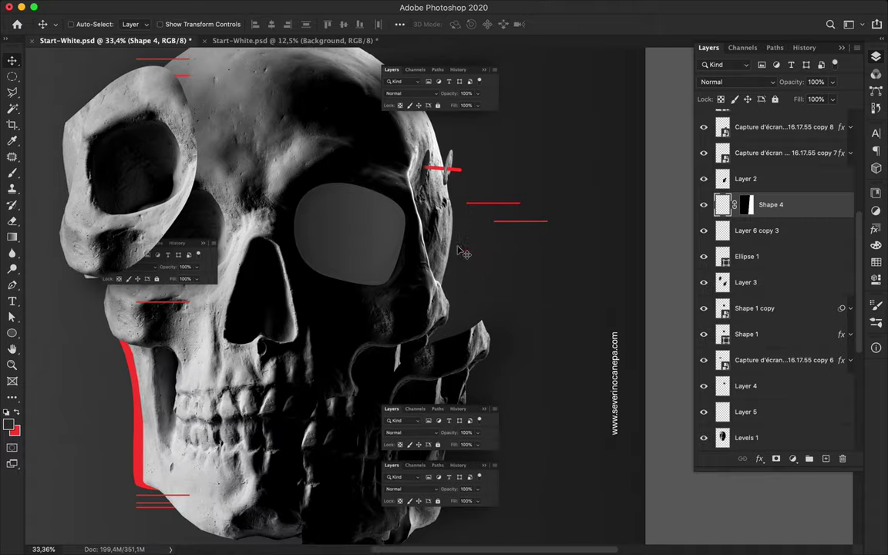
{"action": "scroll", "coordinate": [461, 253], "scroll_direction": "down", "scroll_amount": 1}
{"action": "scroll", "coordinate": [461, 251], "scroll_direction": "down", "scroll_amount": 1}
{"action": "scroll", "coordinate": [461, 252], "scroll_direction": "down", "scroll_amount": 1}
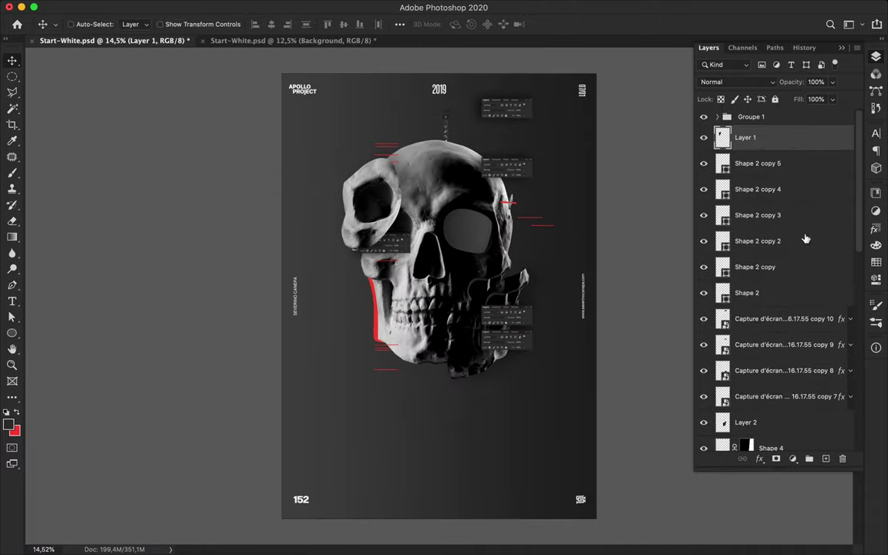
{"action": "left_click_drag", "start_coordinate": [461, 245], "coordinate": [463, 259]}
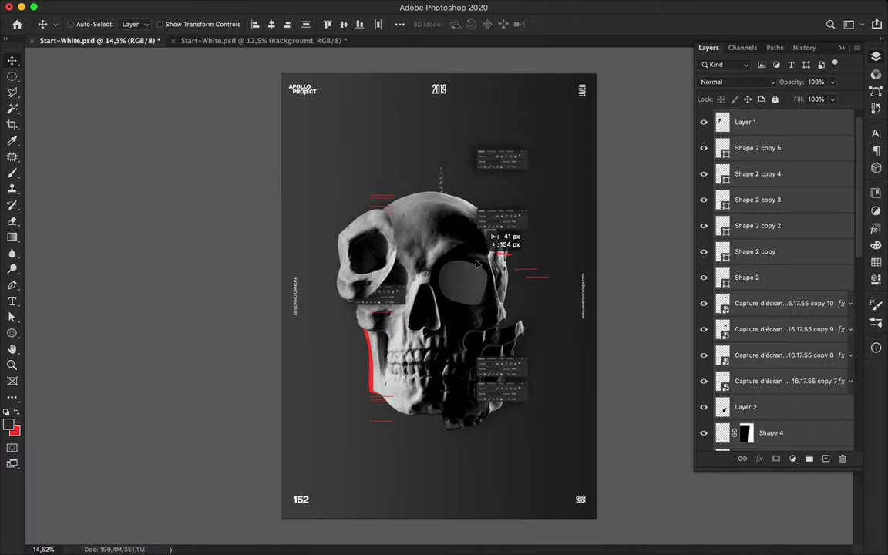
{"action": "scroll", "coordinate": [462, 259], "scroll_direction": "up", "scroll_amount": 2}
{"action": "scroll", "coordinate": [463, 259], "scroll_direction": "up", "scroll_amount": 2}
On Layer 1, outline the left eye-socket edge with the Pen in Path mode.
{"action": "left_click", "coordinate": [205, 231]}
{"action": "key", "text": "p"}
{"action": "left_click", "coordinate": [104, 24]}
{"action": "left_click", "coordinate": [81, 33]}
{"action": "left_click", "coordinate": [207, 313]}
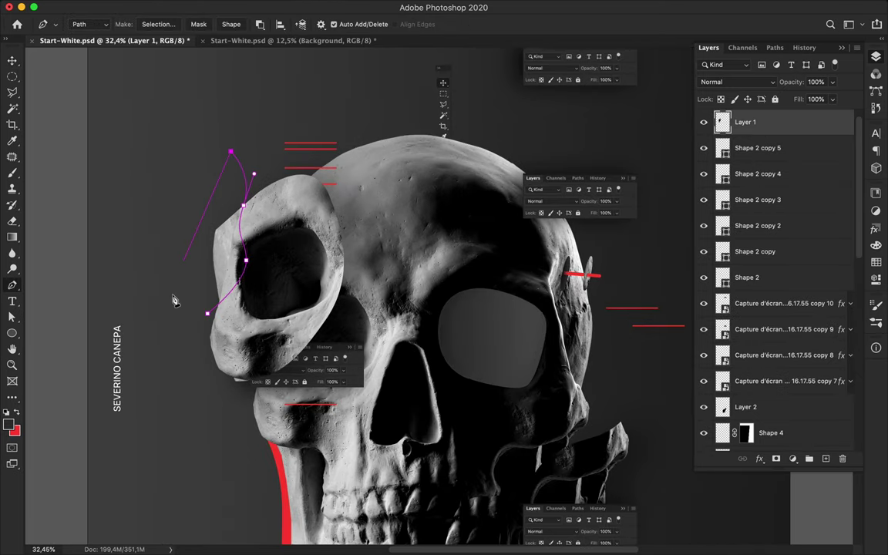
{"action": "left_click", "coordinate": [155, 29]}
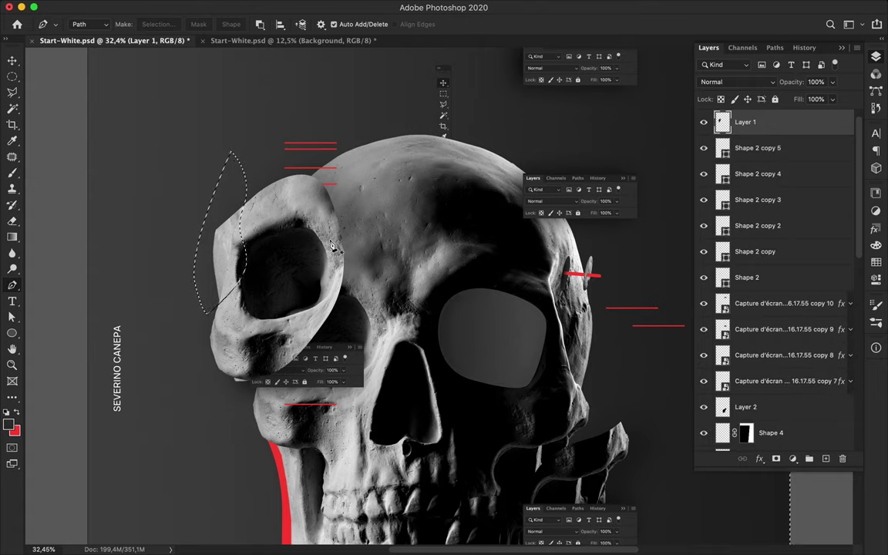
Copy the piece to a new layer and move it, then undo back to Layer 1.
{"action": "key", "text": "ctrl+j"}
{"action": "key", "text": "v"}
{"action": "left_click_drag", "start_coordinate": [333, 246], "coordinate": [244, 203]}
{"action": "key", "text": "ctrl+z"}
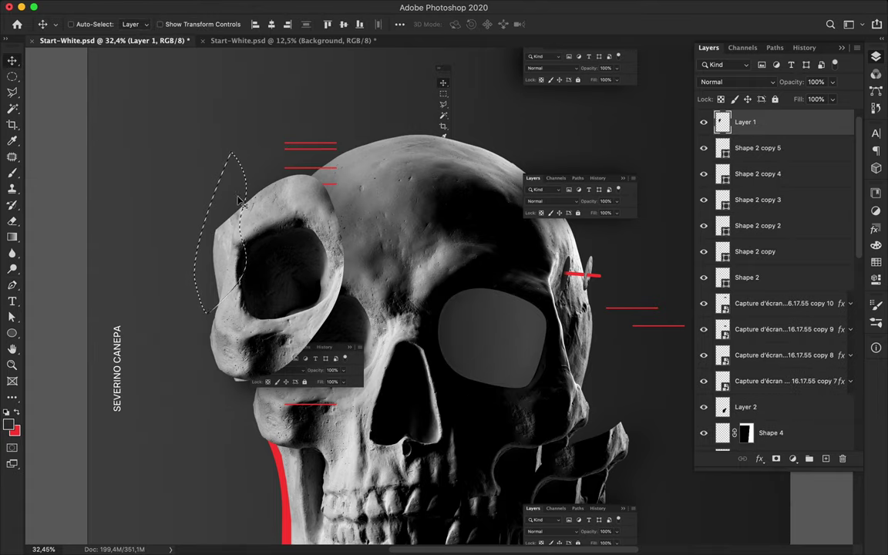
{"action": "key", "text": "ctrl+shift+z"}
{"action": "key", "text": "ctrl+z"}
Turn the eye-socket path into a selection, copy it to its own layer and shift it outward.
{"action": "key", "text": "p"}
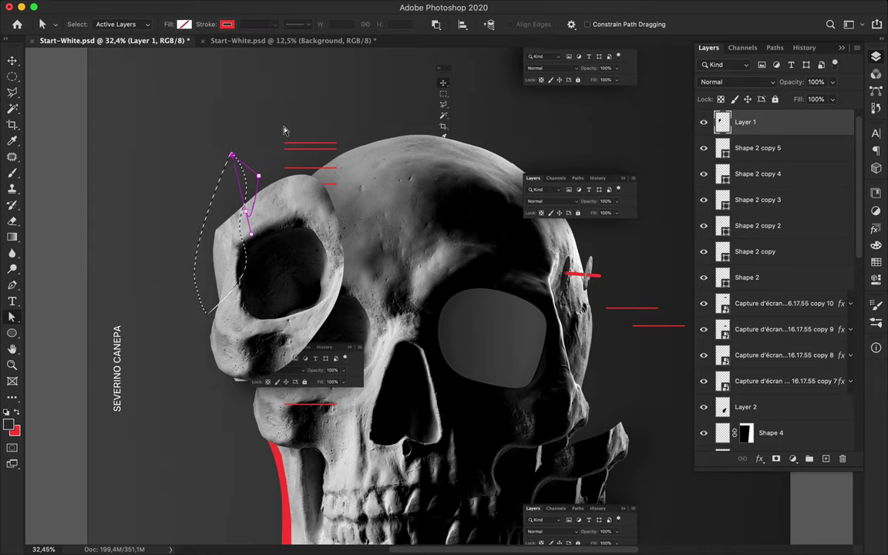
{"action": "left_click", "coordinate": [158, 24]}
{"action": "key", "text": "Return"}
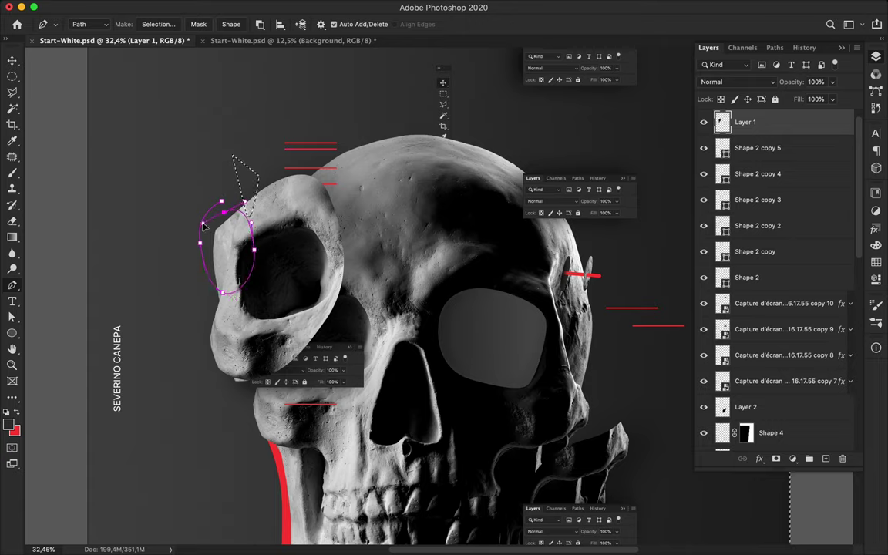
{"action": "left_click", "coordinate": [158, 24]}
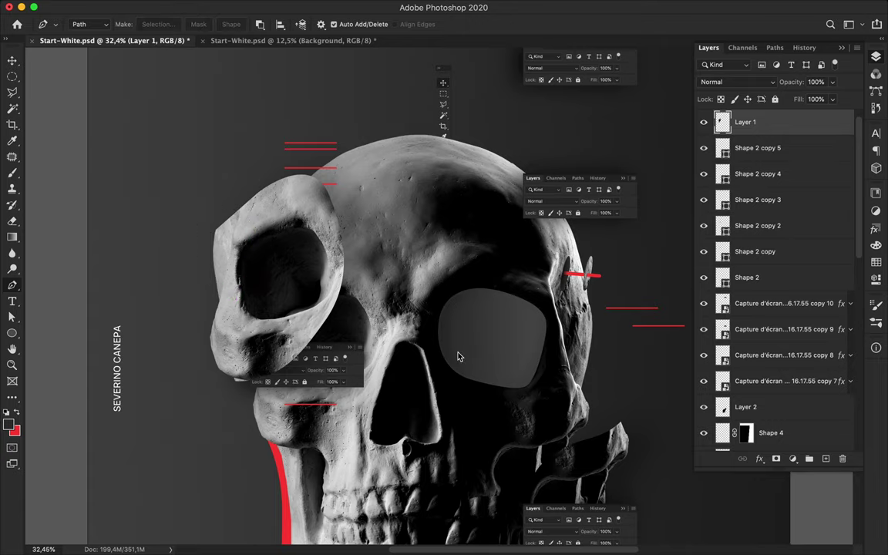
{"action": "key", "text": "ctrl+j"}
{"action": "key", "text": "v"}
{"action": "left_click_drag", "start_coordinate": [232, 247], "coordinate": [223, 235]}
{"action": "left_click_drag", "start_coordinate": [763, 150], "coordinate": [772, 170]}
Set the foreground colour to black and choose the soft Arrondi flou brush.
{"action": "key", "text": "b"}
{"action": "left_click", "coordinate": [8, 423]}
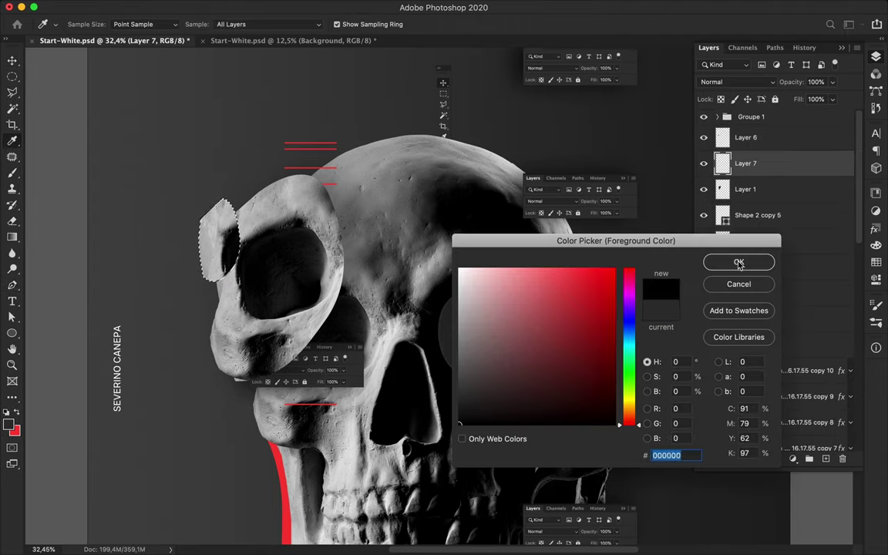
{"action": "left_click", "coordinate": [738, 264]}
{"action": "left_click", "coordinate": [81, 23]}
{"action": "left_click", "coordinate": [80, 148]}
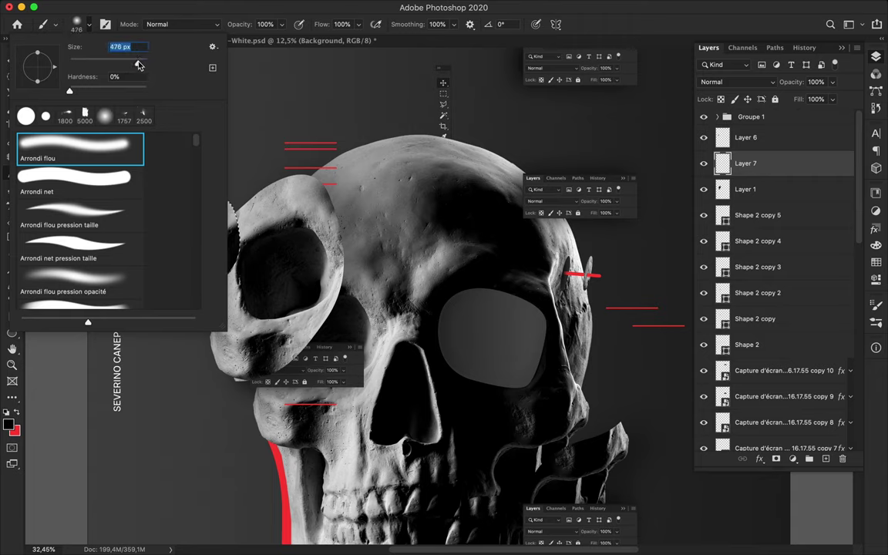
Apply a Gaussian Blur to the piece's layer and display the finished poster.
{"action": "key", "text": "Return"}
{"action": "key", "text": "v"}
{"action": "key", "text": "m"}
{"action": "left_click", "coordinate": [289, 7]}
{"action": "mouse_move", "coordinate": [293, 153]}
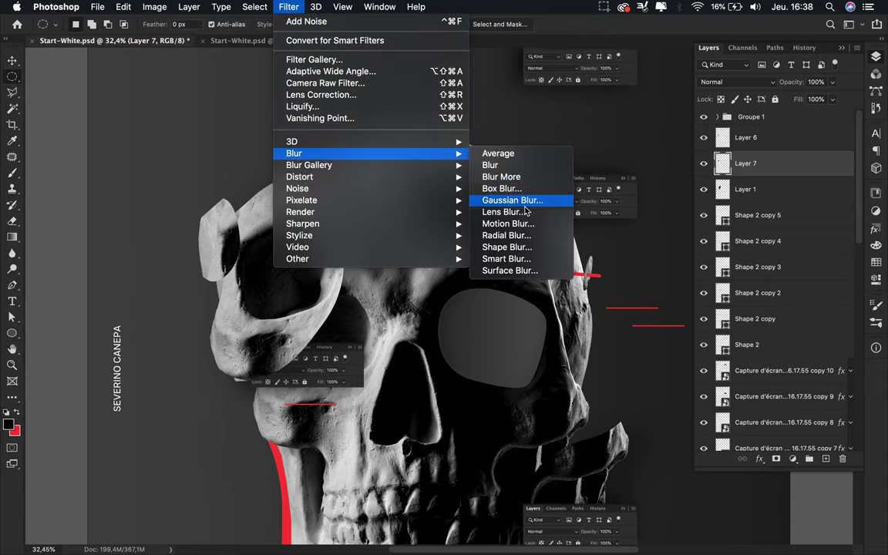
{"action": "left_click", "coordinate": [520, 202]}
{"action": "left_click", "coordinate": [709, 121]}
{"action": "key", "text": "v"}
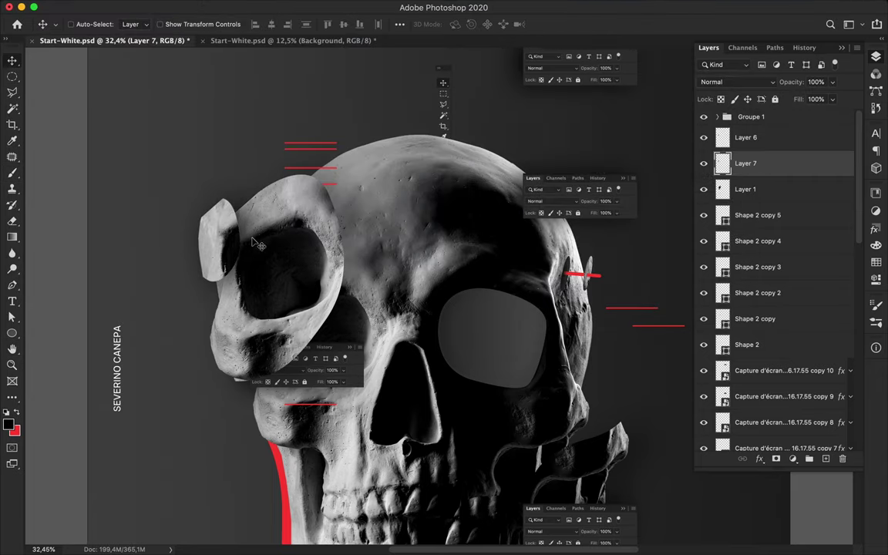
{"action": "left_click", "coordinate": [499, 531]}
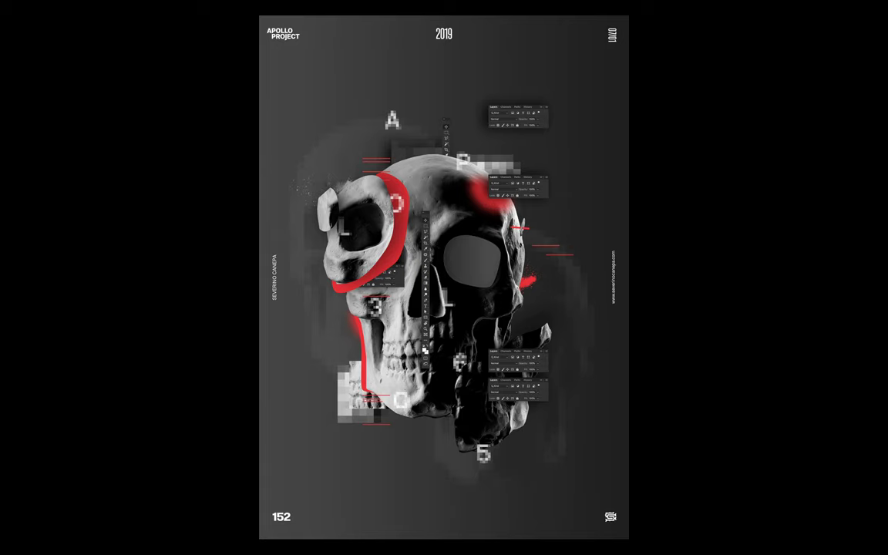